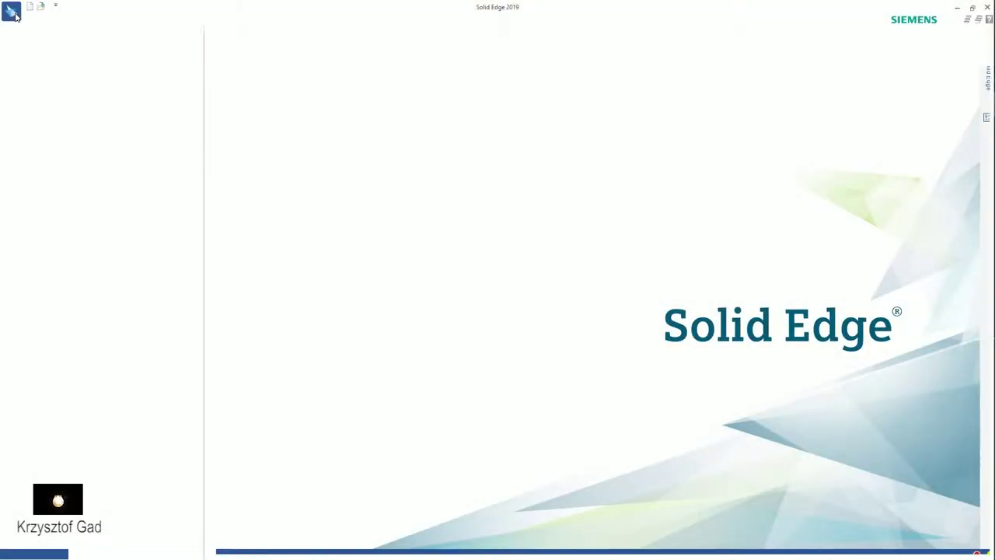
Create a new ISO Metric Part document from the application menu
{"action": "left_click", "coordinate": [11, 12]}
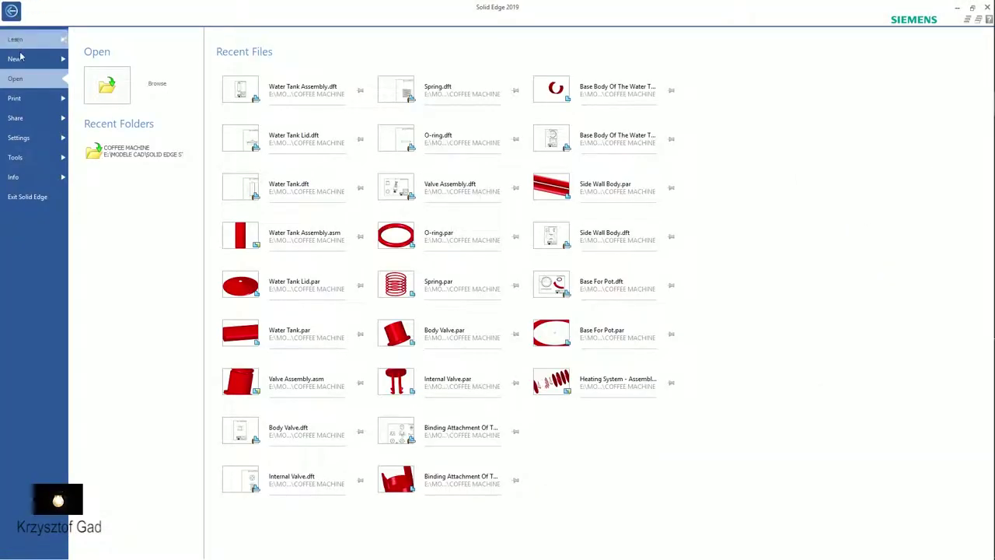
{"action": "left_click", "coordinate": [16, 57]}
{"action": "left_click", "coordinate": [138, 163]}
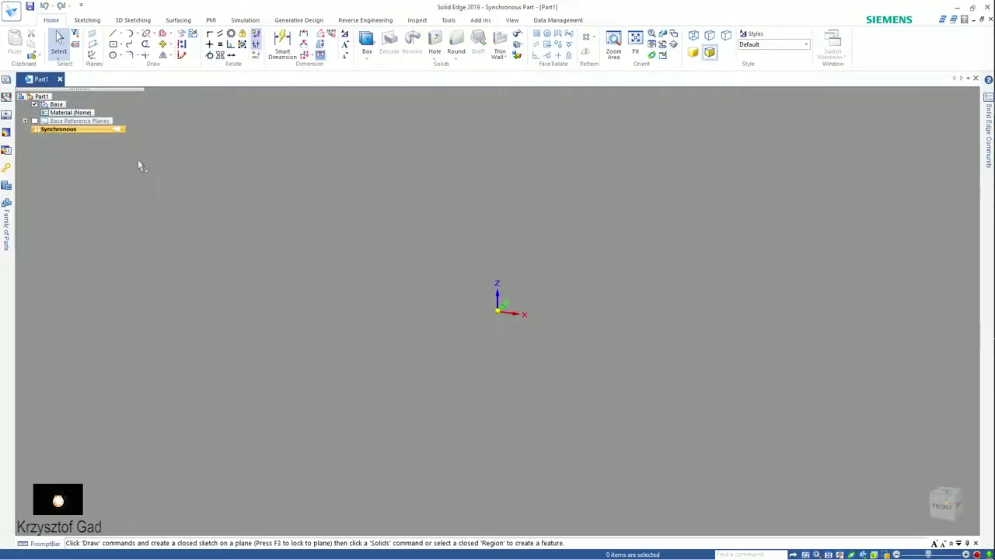
Switch Part1 to ordered modelling and start a sketch on the right plane
{"action": "right_click", "coordinate": [138, 161]}
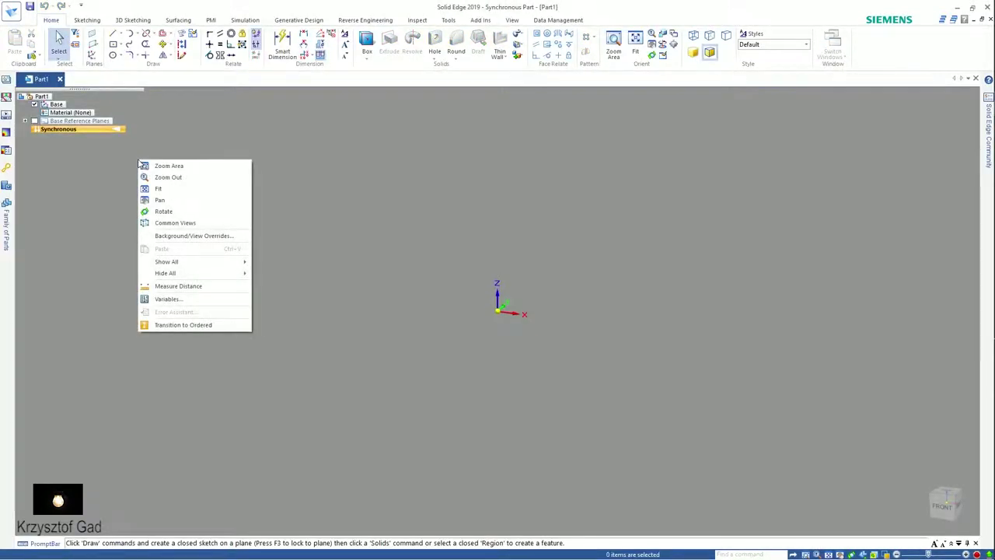
{"action": "left_click", "coordinate": [196, 324]}
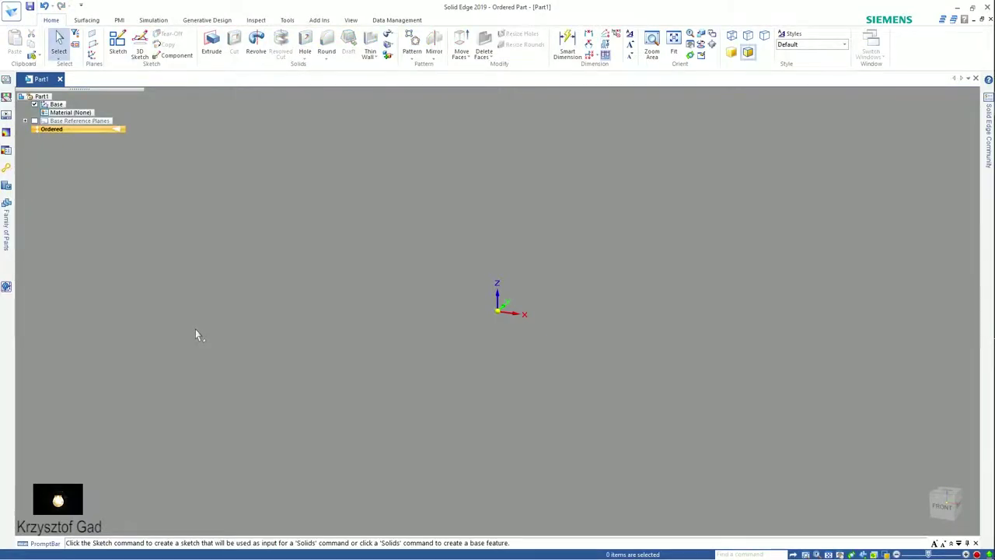
{"action": "right_click_drag", "start_coordinate": [195, 329], "coordinate": [242, 328]}
{"action": "key", "text": "ctrl+r"}
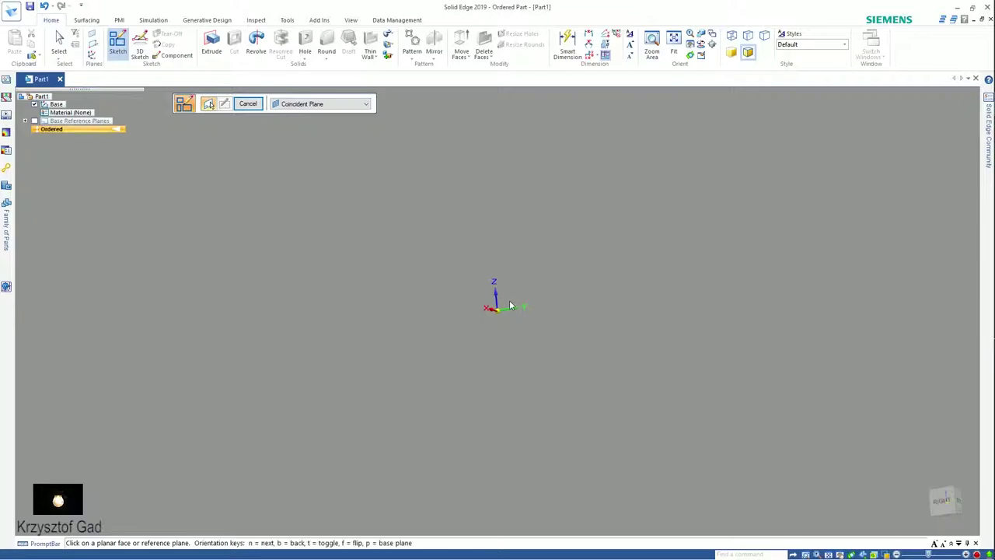
{"action": "left_click", "coordinate": [510, 305]}
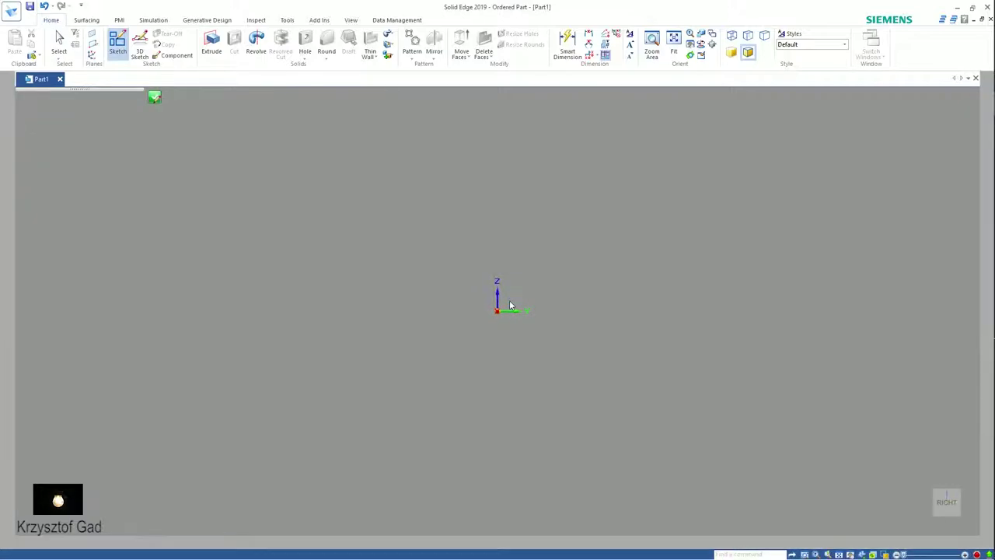
Draw a connected short vertical, slanted and tall vertical line profile
{"action": "left_click", "coordinate": [530, 311]}
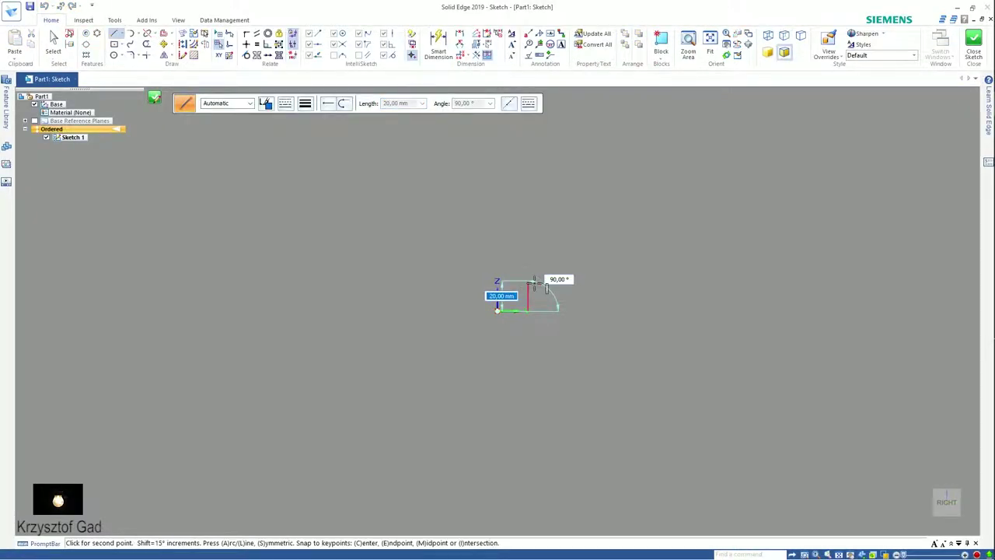
{"action": "left_click", "coordinate": [529, 280]}
{"action": "left_click", "coordinate": [619, 250]}
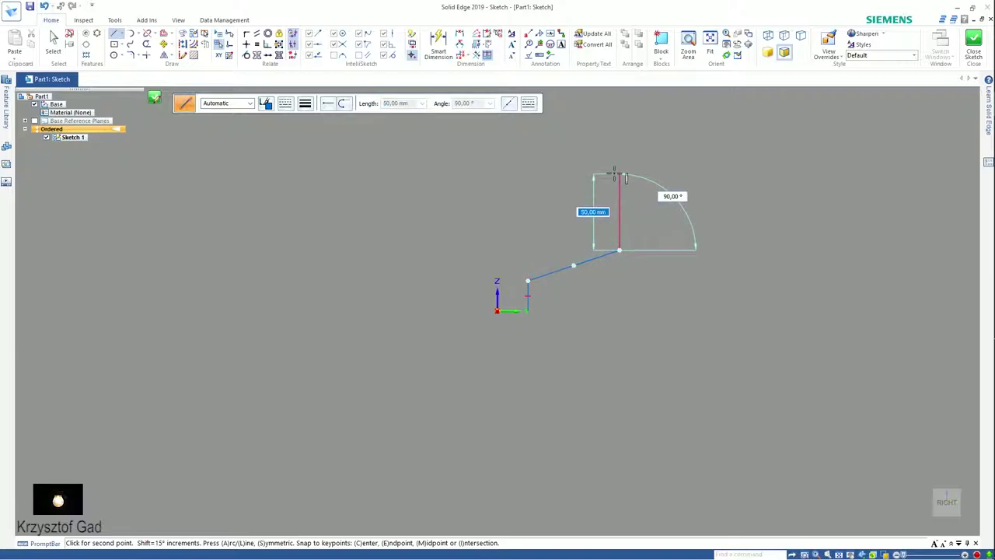
{"action": "left_click", "coordinate": [618, 173]}
{"action": "right_click", "coordinate": [598, 171]}
{"action": "right_click", "coordinate": [572, 166]}
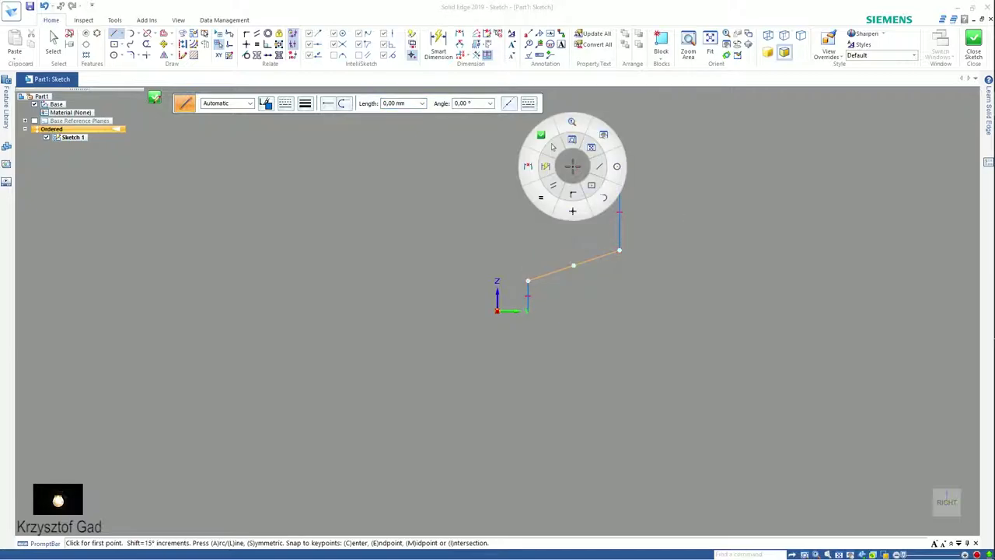
{"action": "left_click", "coordinate": [548, 169]}
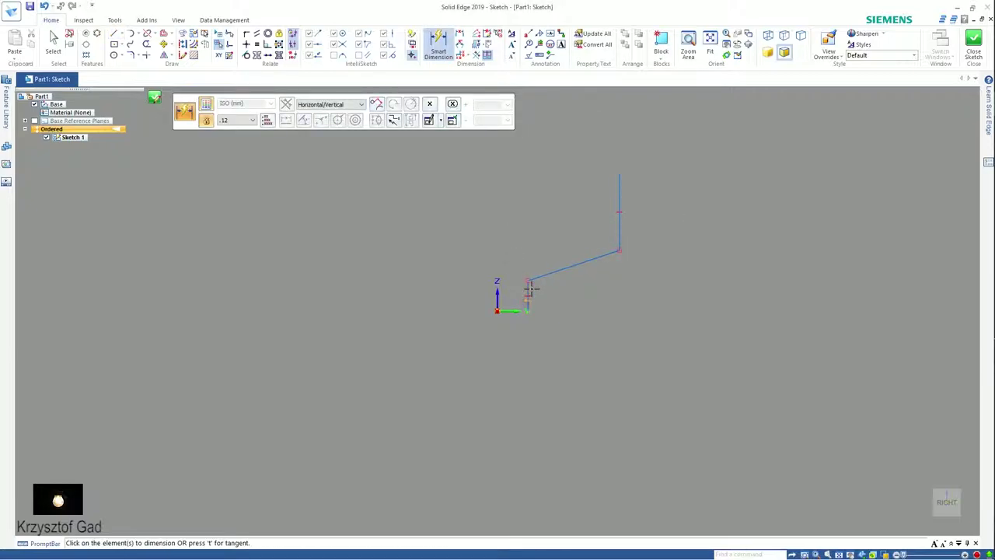
Dimension the short line 6,5 from the Z axis and the tall line to 259,5 long
{"action": "left_click", "coordinate": [529, 291]}
{"action": "left_click", "coordinate": [497, 317]}
{"action": "left_click", "coordinate": [498, 343]}
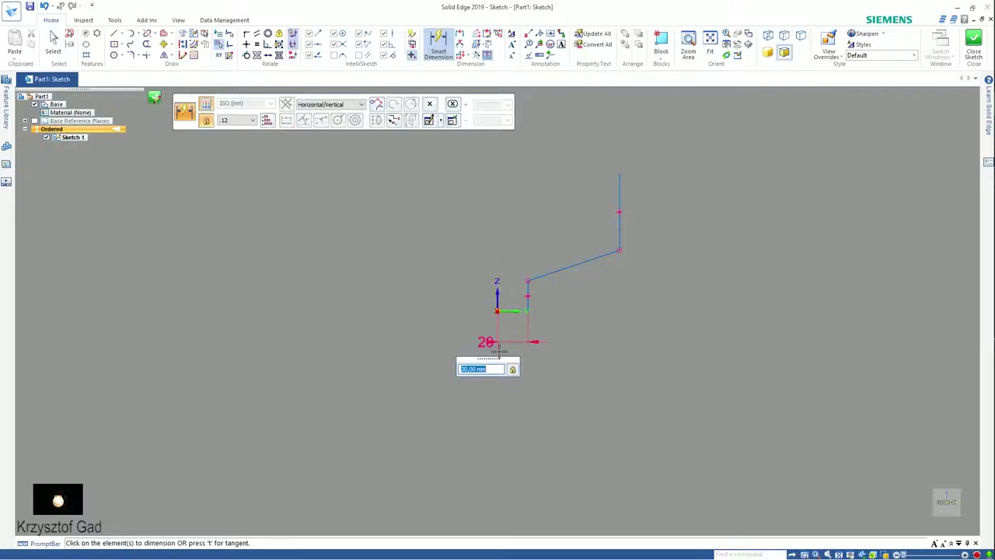
{"action": "type", "text": "5"}
{"action": "key", "text": "Return"}
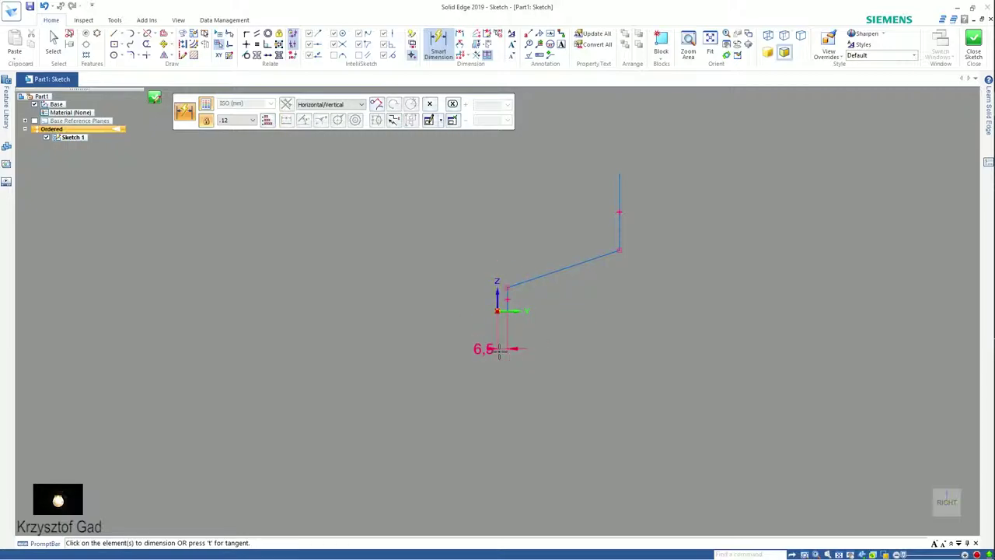
{"action": "left_click", "coordinate": [618, 228]}
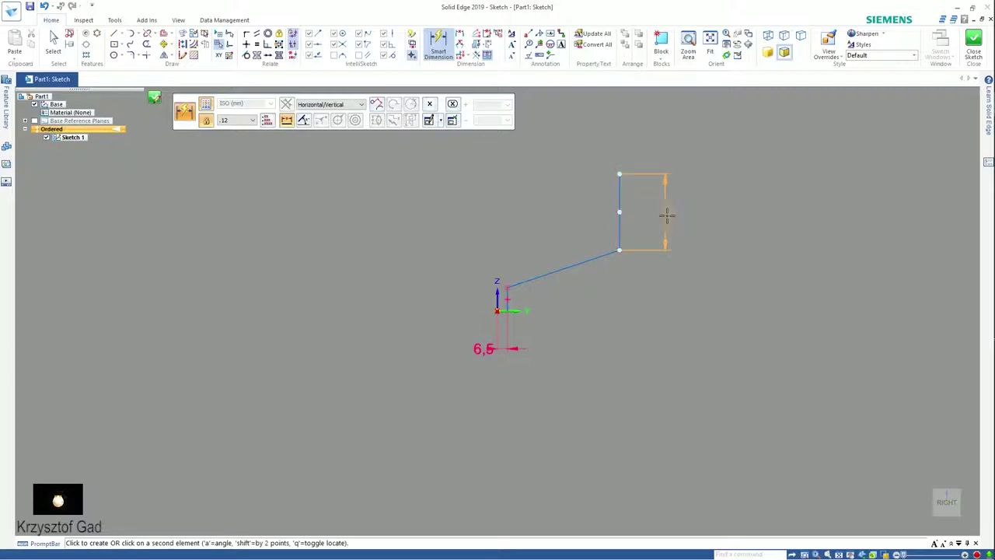
{"action": "left_click", "coordinate": [666, 213]}
{"action": "type", "text": "259,5"}
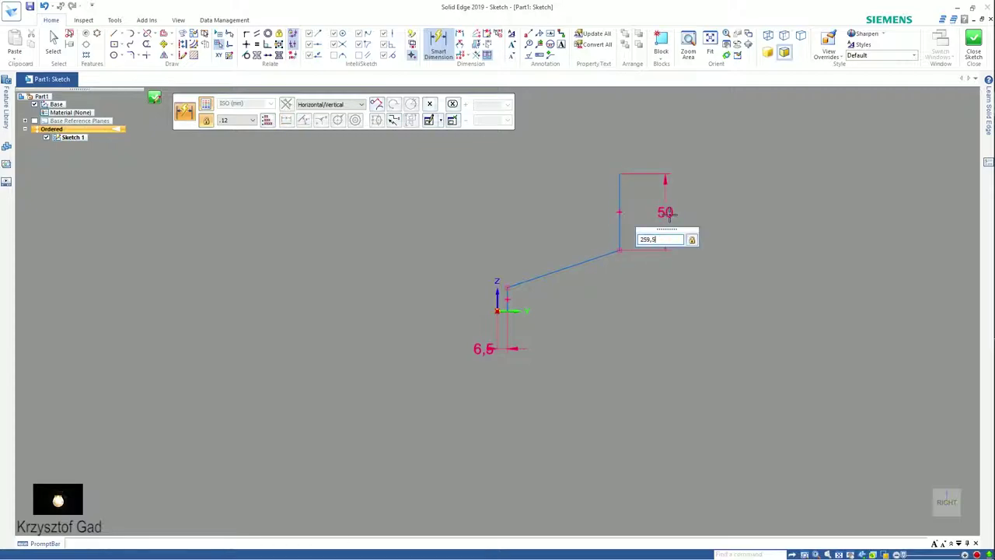
{"action": "key", "text": "Return"}
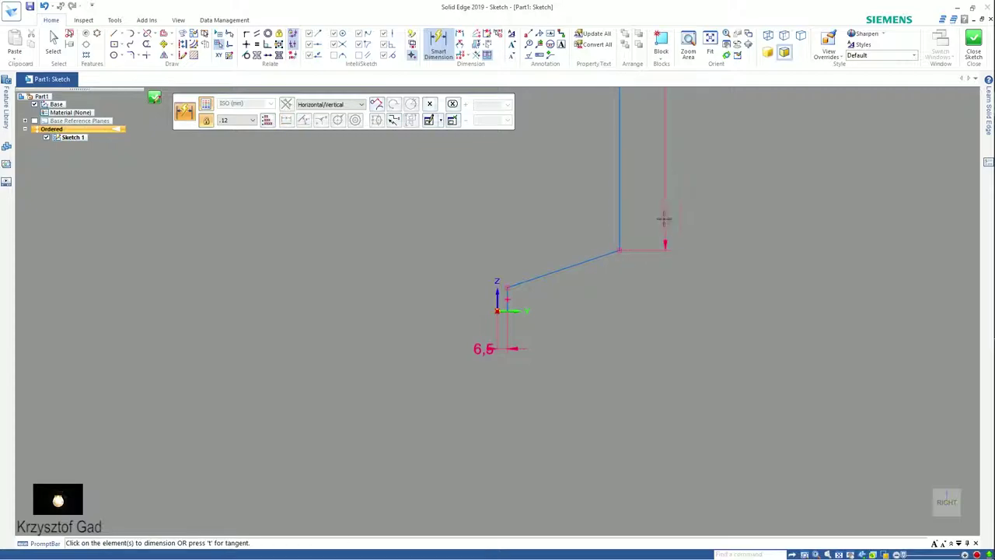
Set the tall line 50 horizontally from the origin and the angle between lines to 105°
{"action": "left_click", "coordinate": [620, 204]}
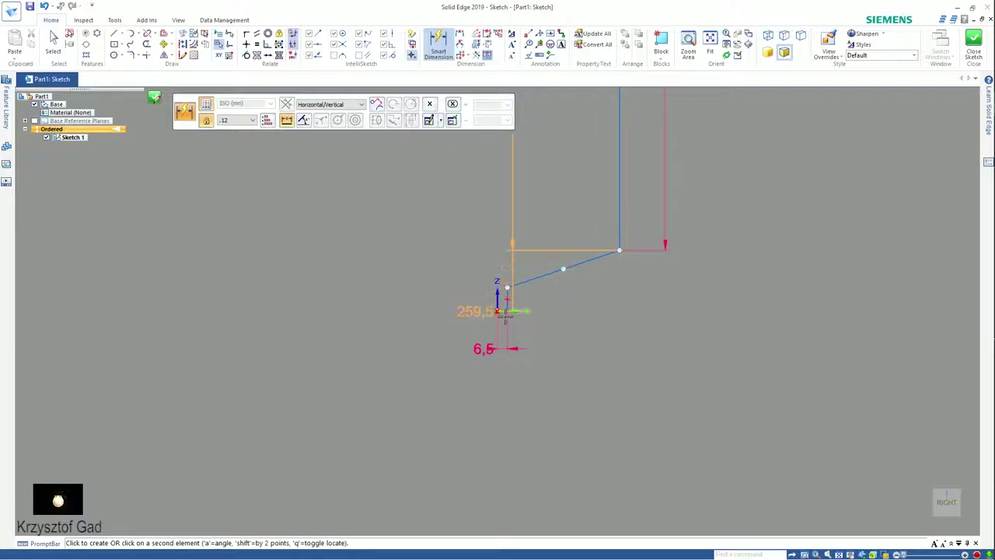
{"action": "left_click", "coordinate": [497, 311]}
{"action": "left_click", "coordinate": [542, 370]}
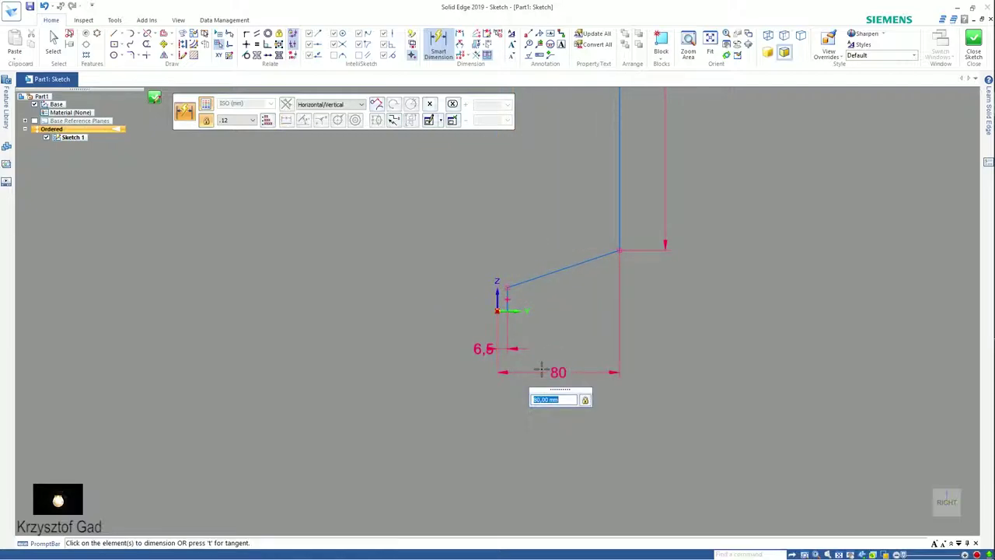
{"action": "type", "text": "80"}
{"action": "type", "text": "50"}
{"action": "key", "text": "Return"}
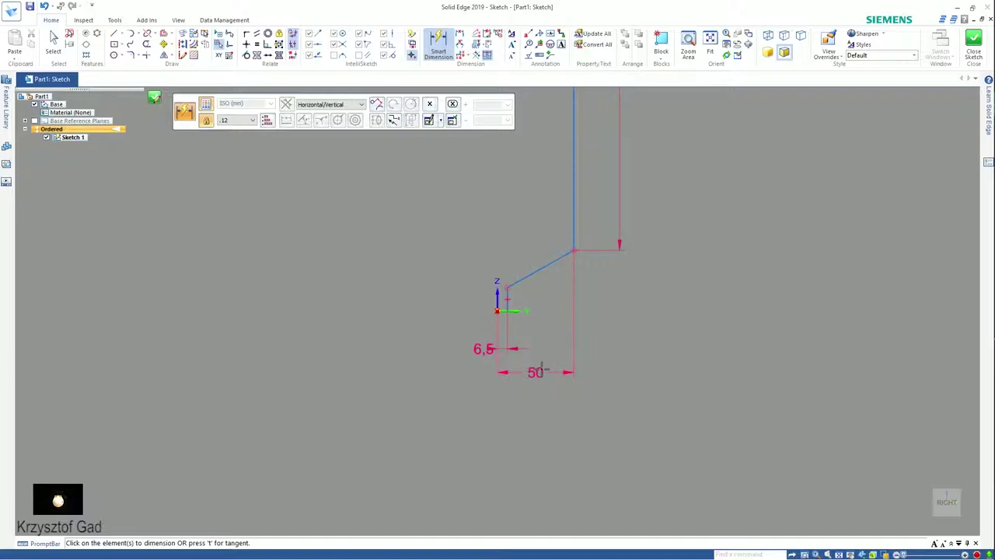
{"action": "left_click", "coordinate": [459, 44]}
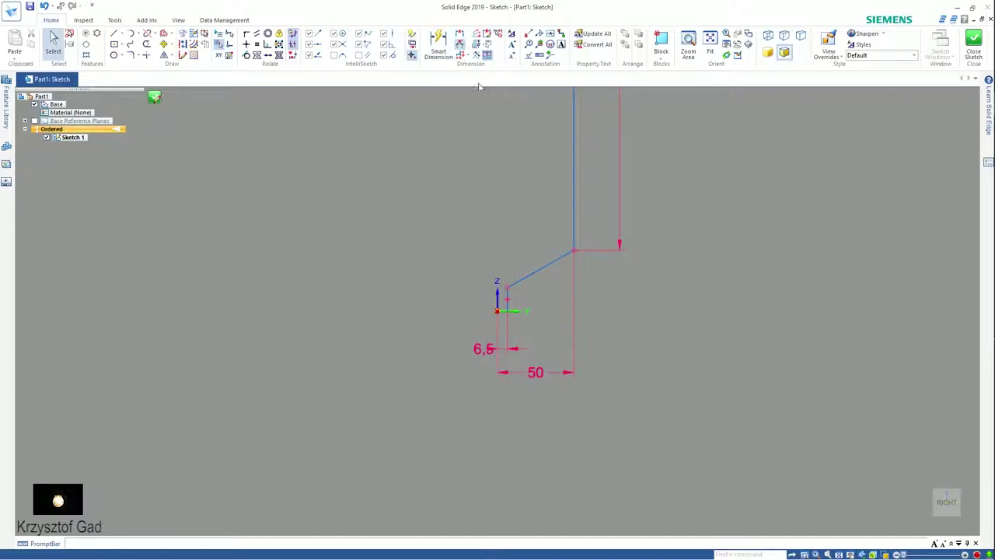
{"action": "left_click", "coordinate": [572, 233]}
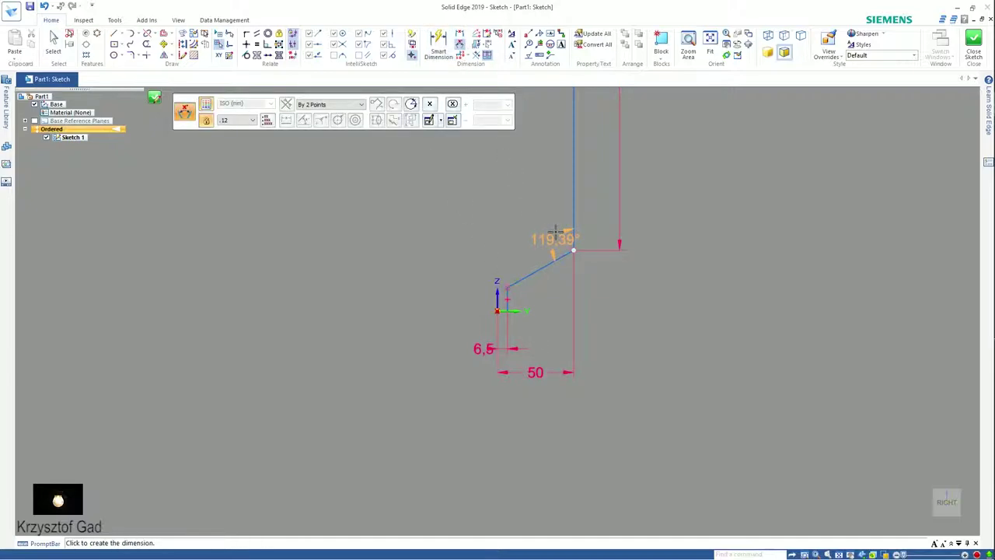
{"action": "left_click", "coordinate": [555, 233]}
{"action": "type", "text": "105"}
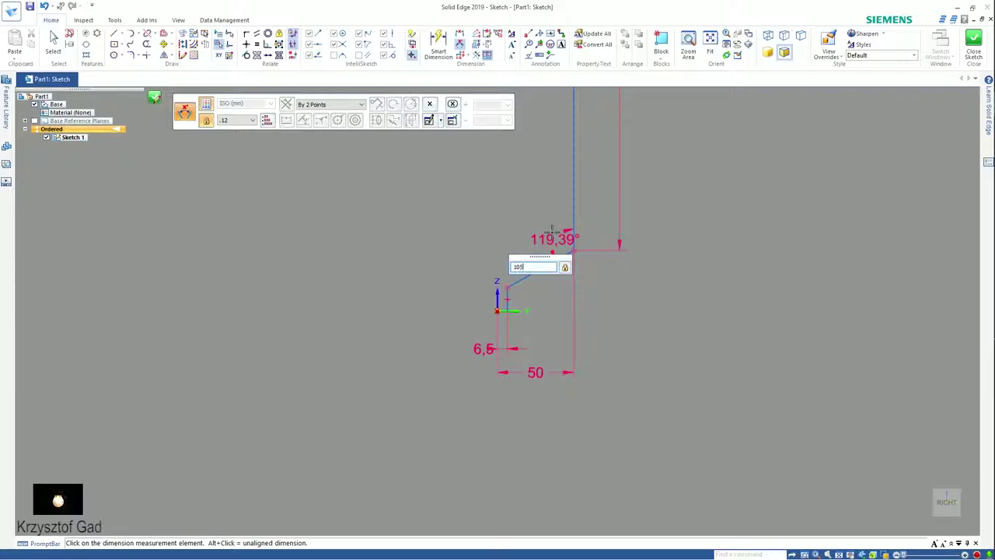
{"action": "key", "text": "Return"}
{"action": "key", "text": "Escape"}
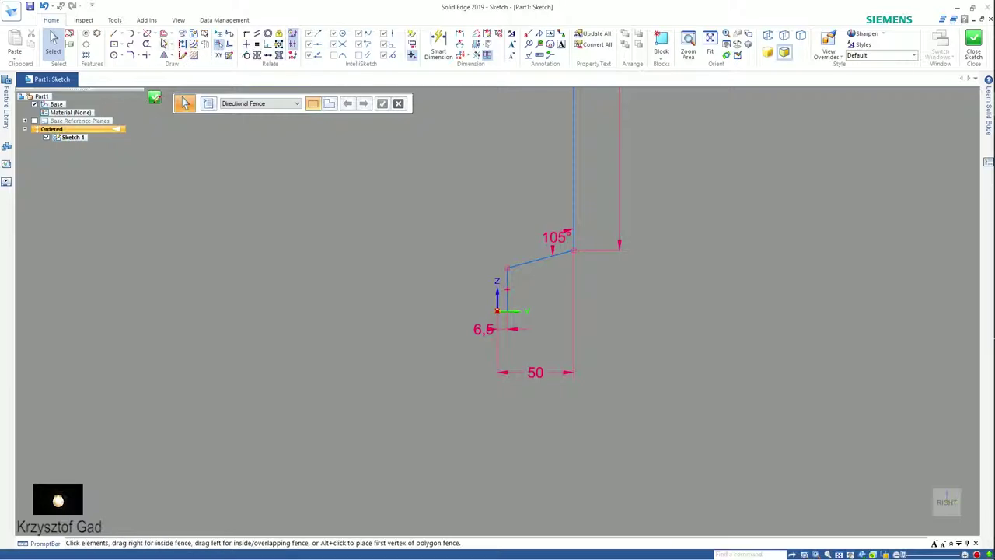
Offset the whole profile chain to create a parallel copy 1,5 apart
{"action": "left_click", "coordinate": [163, 33]}
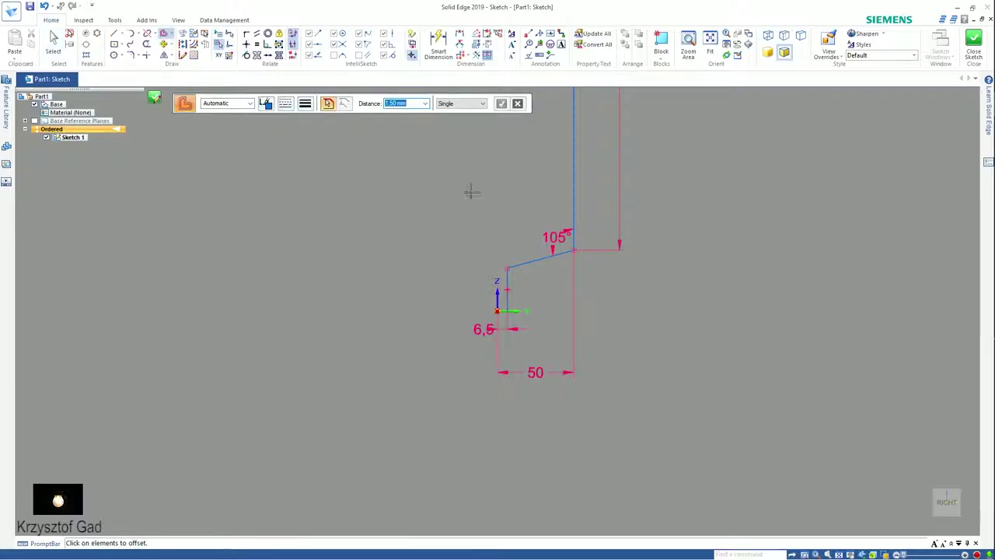
{"action": "left_click", "coordinate": [473, 103]}
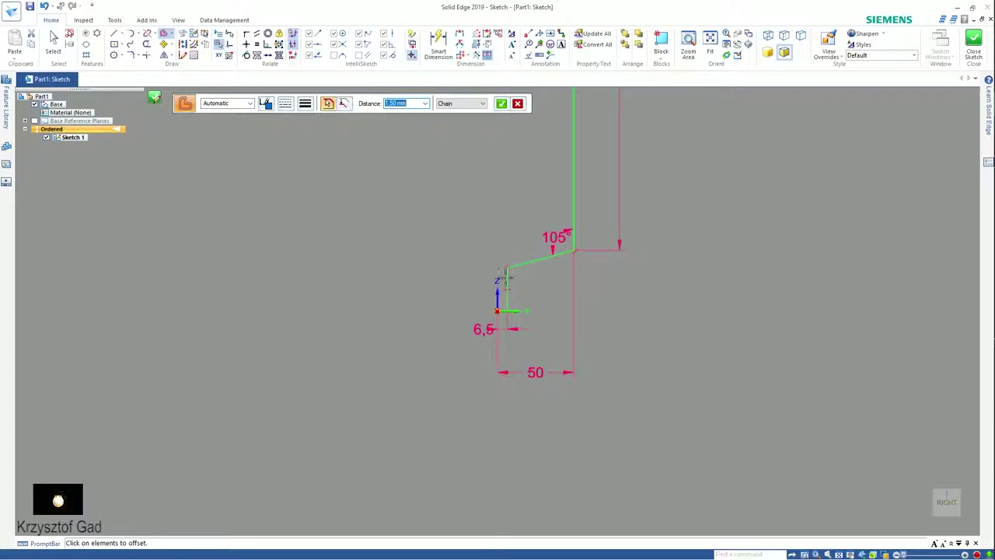
{"action": "left_click", "coordinate": [506, 277]}
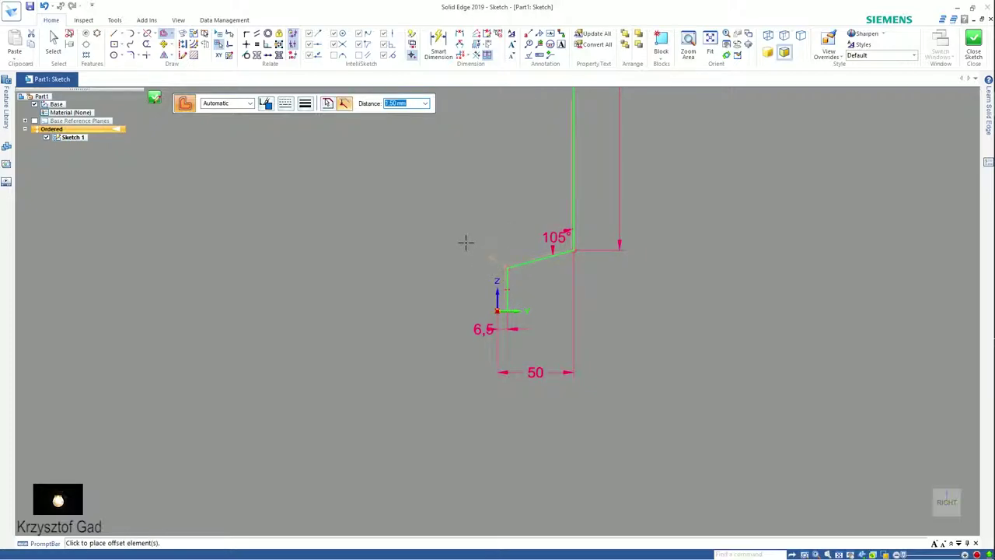
{"action": "left_click", "coordinate": [414, 206]}
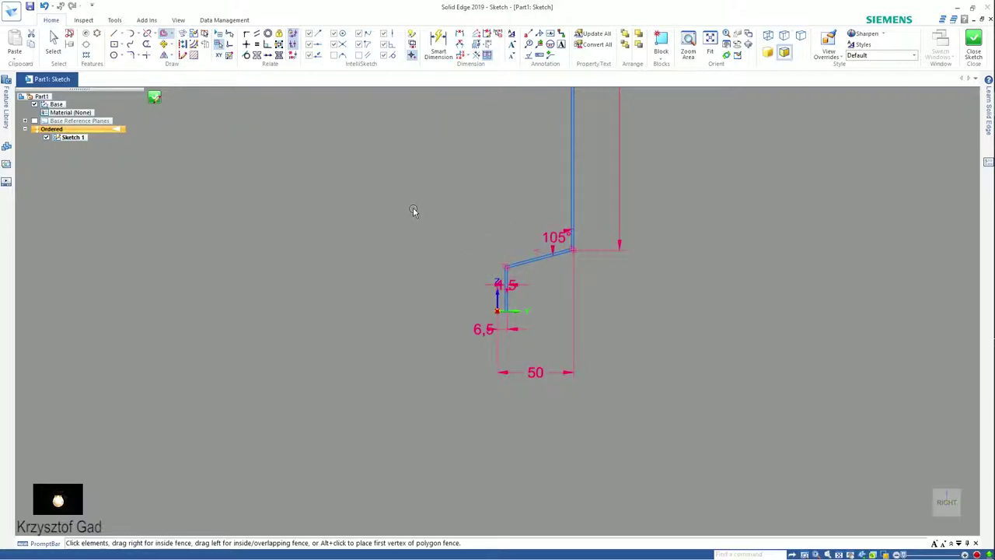
Dimension the lower lip's height to 10 mm
{"action": "left_click", "coordinate": [438, 44]}
{"action": "left_click", "coordinate": [505, 272]}
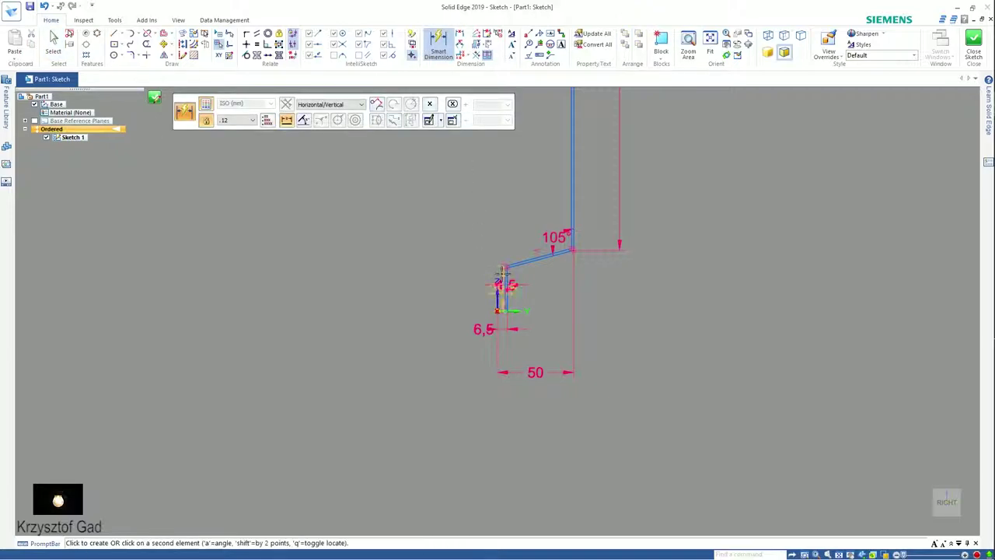
{"action": "left_click", "coordinate": [470, 284]}
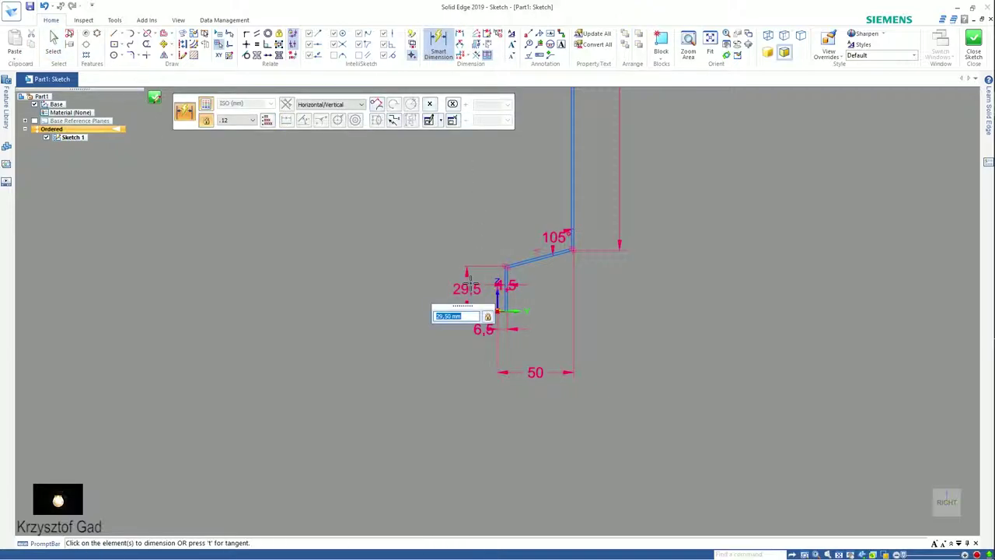
{"action": "type", "text": "10"}
{"action": "key", "text": "Return"}
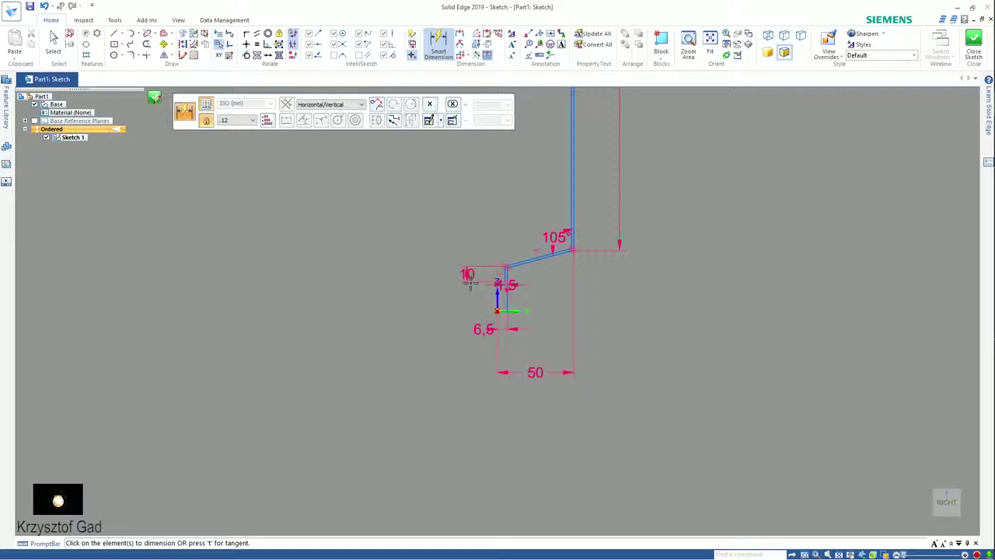
Dimension the short bottom line to the origin with a 0 offset
{"action": "scroll", "coordinate": [469, 282], "scroll_direction": "up", "scroll_amount": 2}
{"action": "scroll", "coordinate": [471, 282], "scroll_direction": "up", "scroll_amount": 2}
{"action": "scroll", "coordinate": [471, 282], "scroll_direction": "up", "scroll_amount": 2}
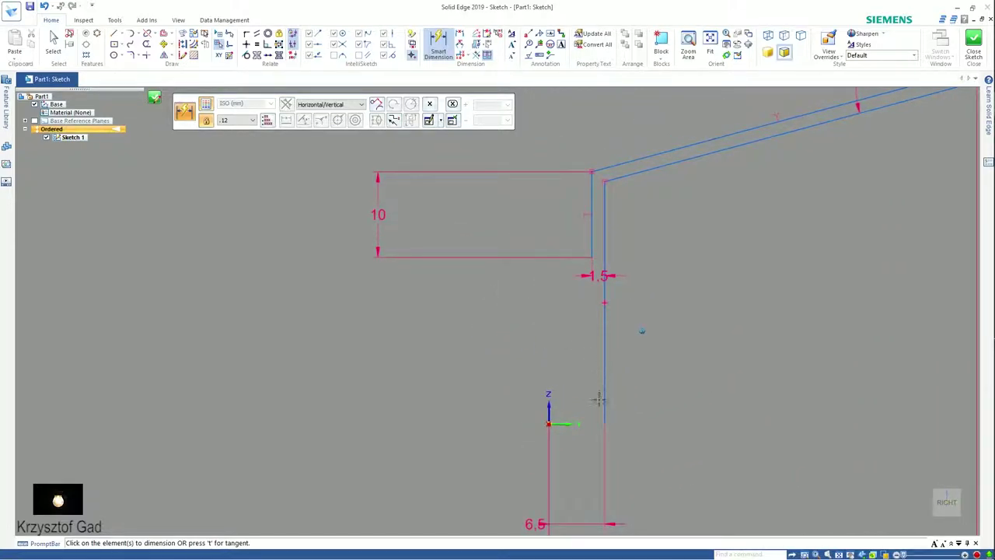
{"action": "left_click", "coordinate": [563, 424]}
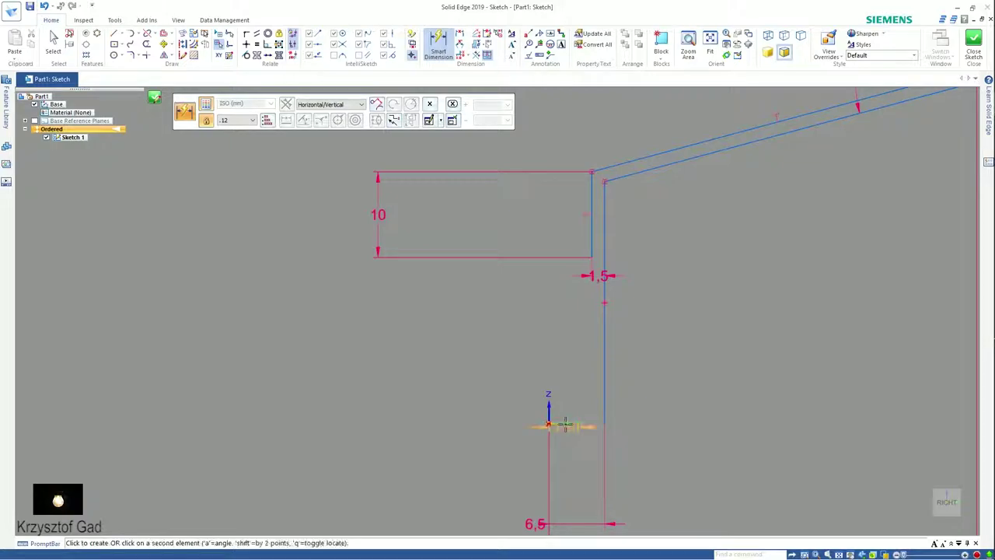
{"action": "left_click", "coordinate": [591, 257]}
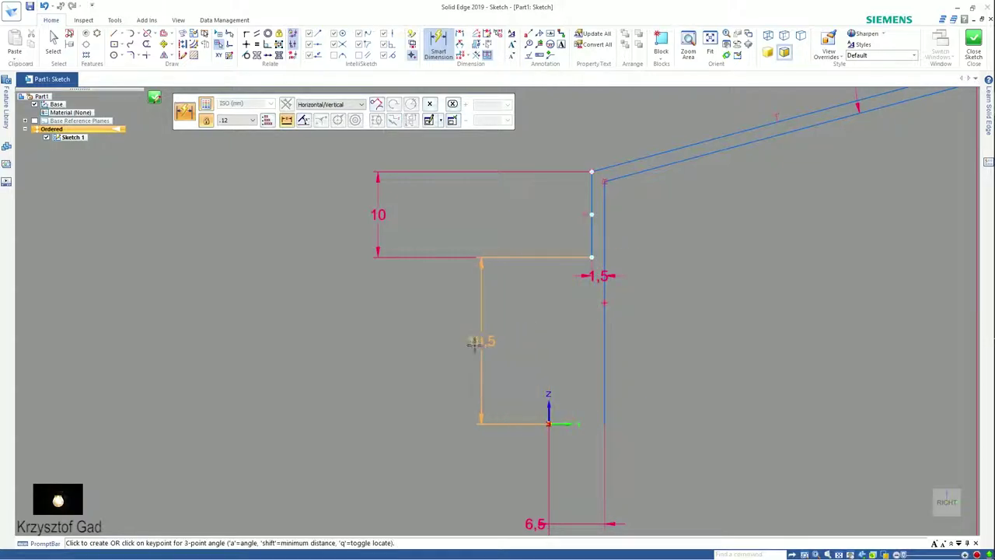
{"action": "left_click", "coordinate": [474, 342]}
{"action": "type", "text": "0"}
{"action": "key", "text": "Return"}
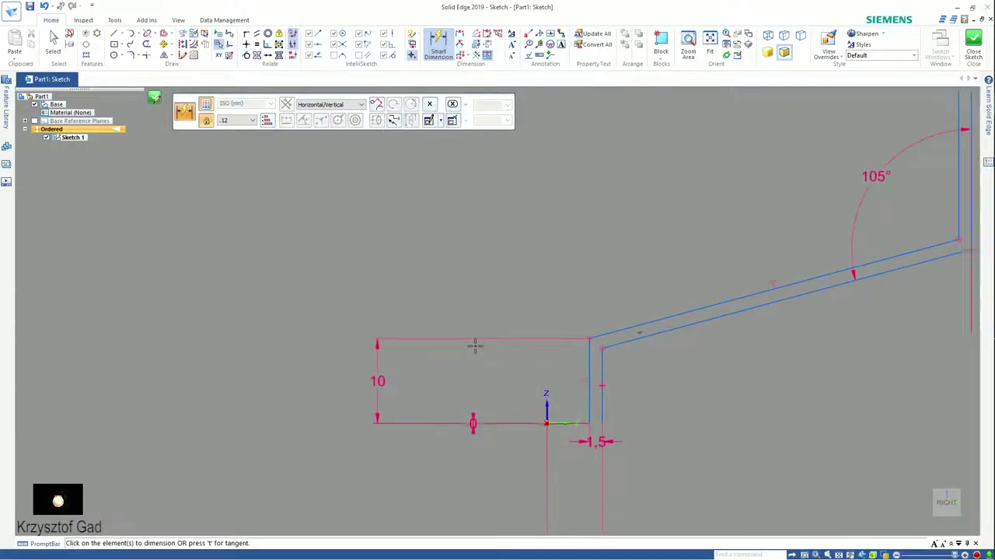
{"action": "scroll", "coordinate": [474, 347], "scroll_direction": "down", "scroll_amount": 2}
Draw a short horizontal line joining the tops of the two tall walls
{"action": "left_click", "coordinate": [114, 33]}
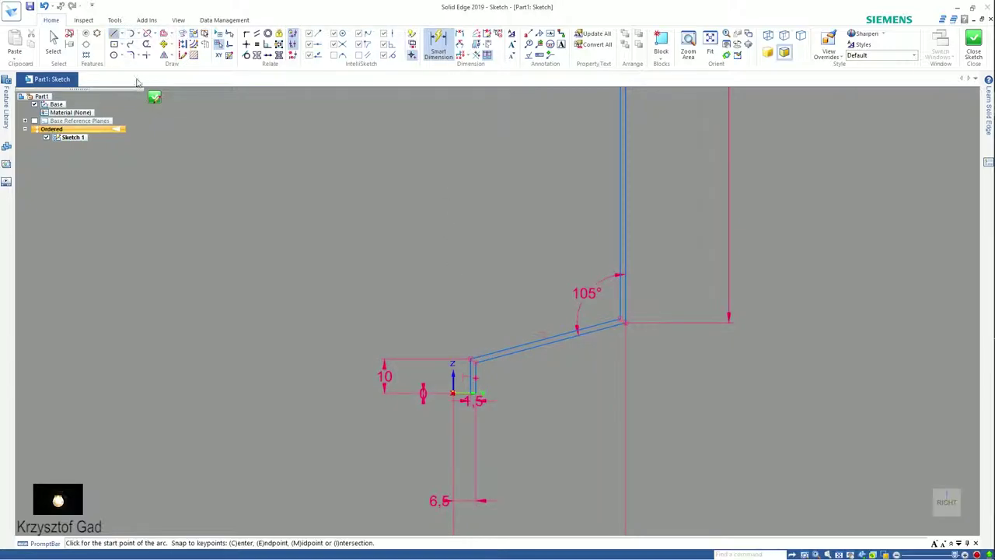
{"action": "scroll", "coordinate": [422, 373], "scroll_direction": "up", "scroll_amount": 3}
{"action": "scroll", "coordinate": [422, 429], "scroll_direction": "up", "scroll_amount": 2}
{"action": "left_click", "coordinate": [425, 402]}
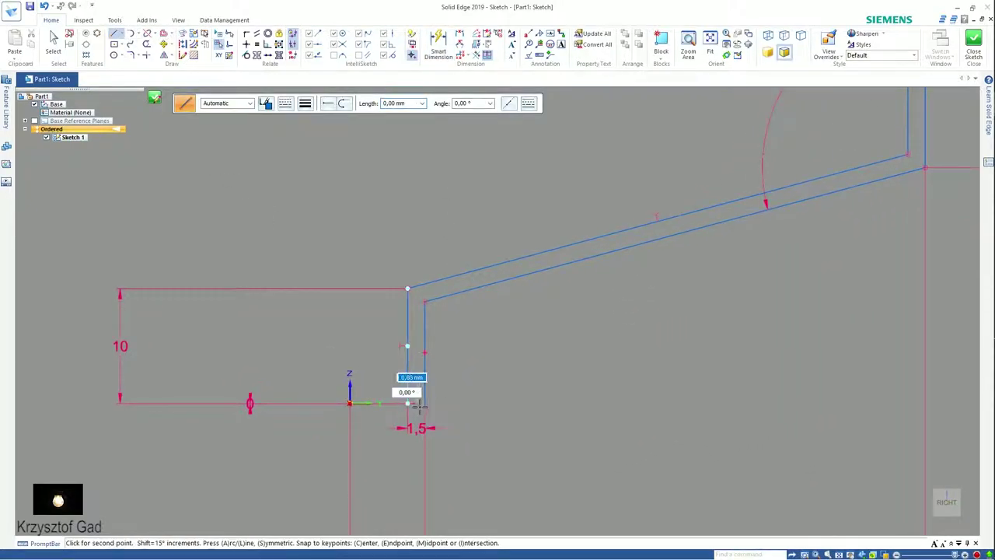
{"action": "right_click", "coordinate": [475, 370]}
{"action": "scroll", "coordinate": [471, 366], "scroll_direction": "down", "scroll_amount": 2}
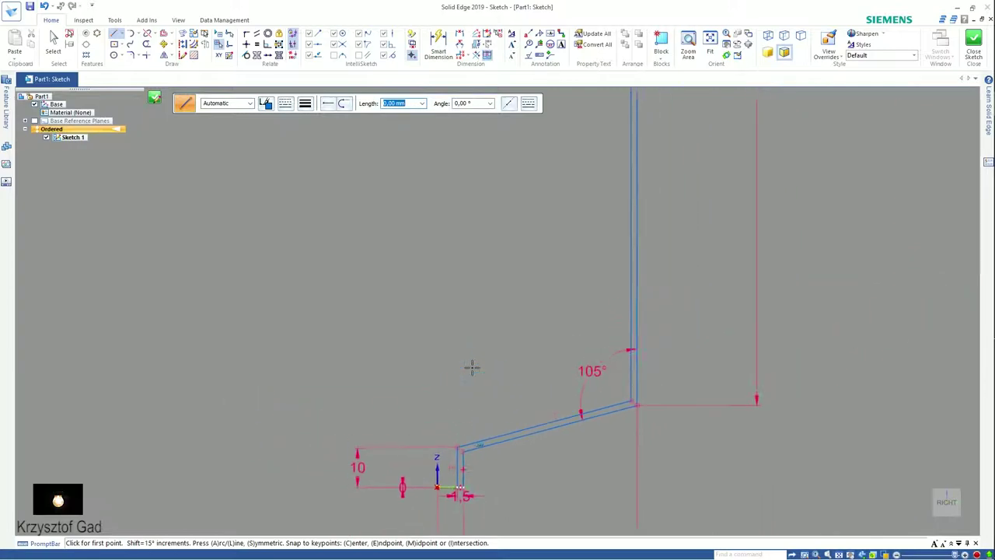
{"action": "scroll", "coordinate": [471, 366], "scroll_direction": "up", "scroll_amount": 5}
{"action": "scroll", "coordinate": [507, 301], "scroll_direction": "up", "scroll_amount": 3}
{"action": "scroll", "coordinate": [544, 264], "scroll_direction": "up", "scroll_amount": 1}
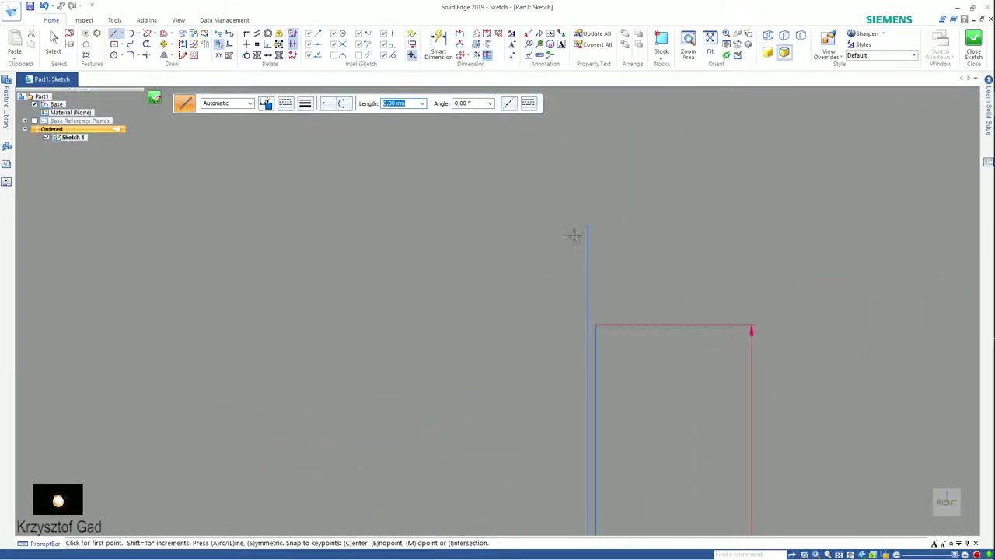
{"action": "scroll", "coordinate": [544, 202], "scroll_direction": "up", "scroll_amount": 2}
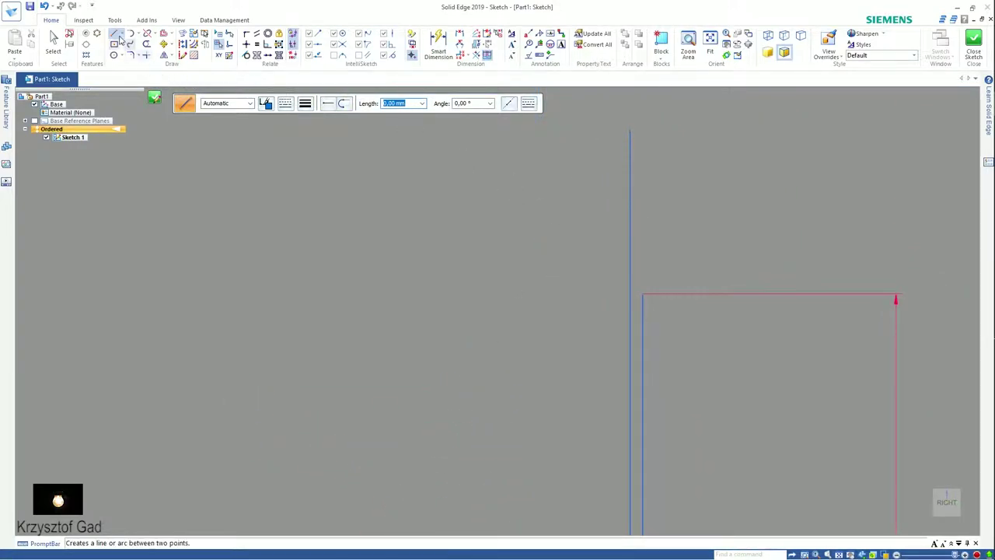
{"action": "left_click", "coordinate": [644, 294]}
{"action": "double_click", "coordinate": [609, 293]}
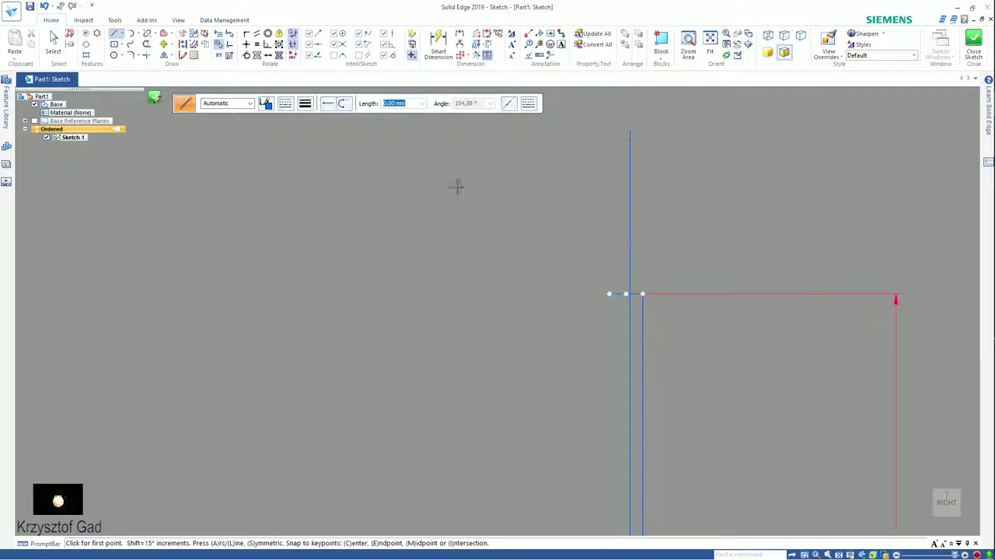
Trim away the excess overhang of the capping line
{"action": "left_click", "coordinate": [146, 43]}
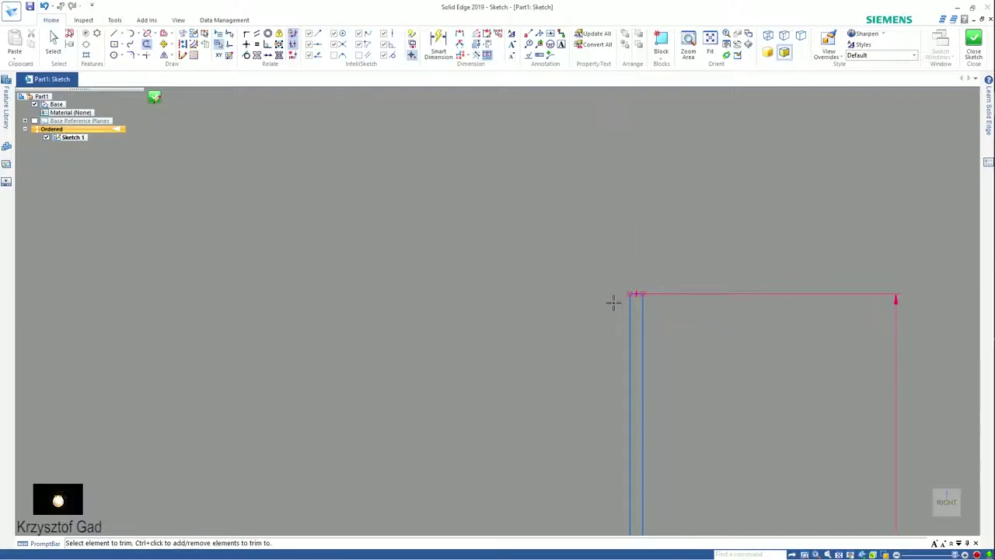
{"action": "scroll", "coordinate": [613, 303], "scroll_direction": "down", "scroll_amount": 1}
{"action": "scroll", "coordinate": [606, 302], "scroll_direction": "down", "scroll_amount": 2}
{"action": "scroll", "coordinate": [604, 302], "scroll_direction": "down", "scroll_amount": 1}
{"action": "scroll", "coordinate": [595, 300], "scroll_direction": "down", "scroll_amount": 1}
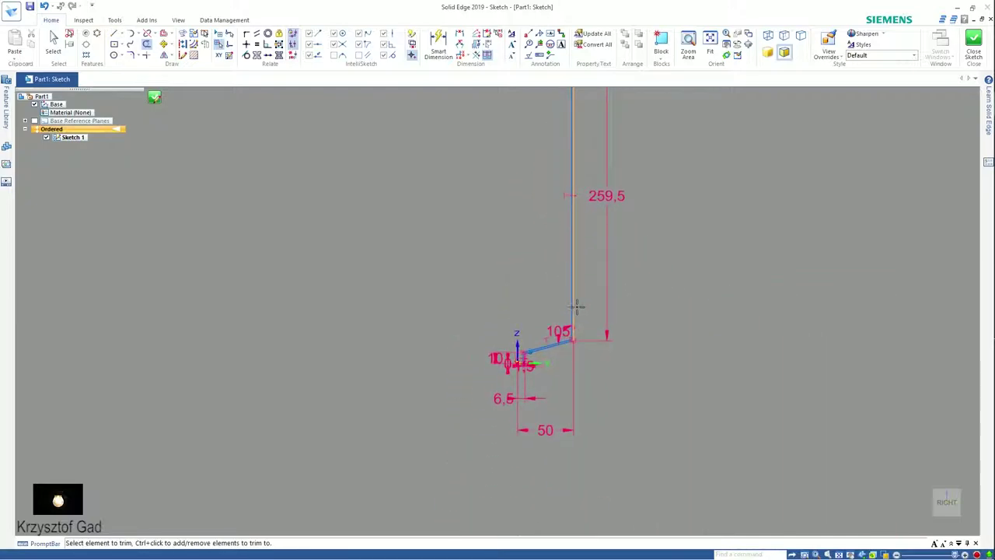
{"action": "left_click", "coordinate": [575, 307], "text": "ctrl"}
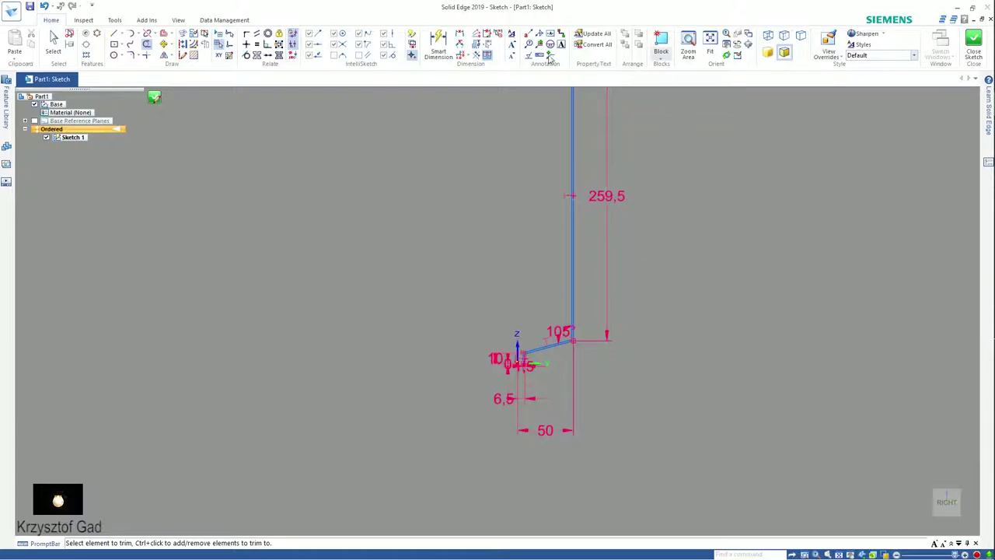
Draw an 80 mm vertical line up from the origin and make it construction geometry
{"action": "left_click", "coordinate": [114, 33]}
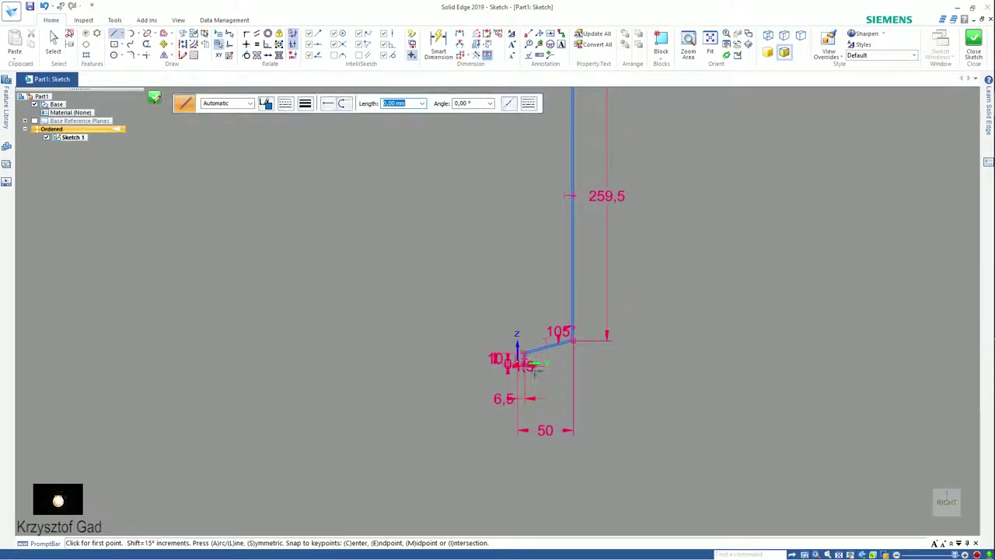
{"action": "left_click", "coordinate": [518, 363]}
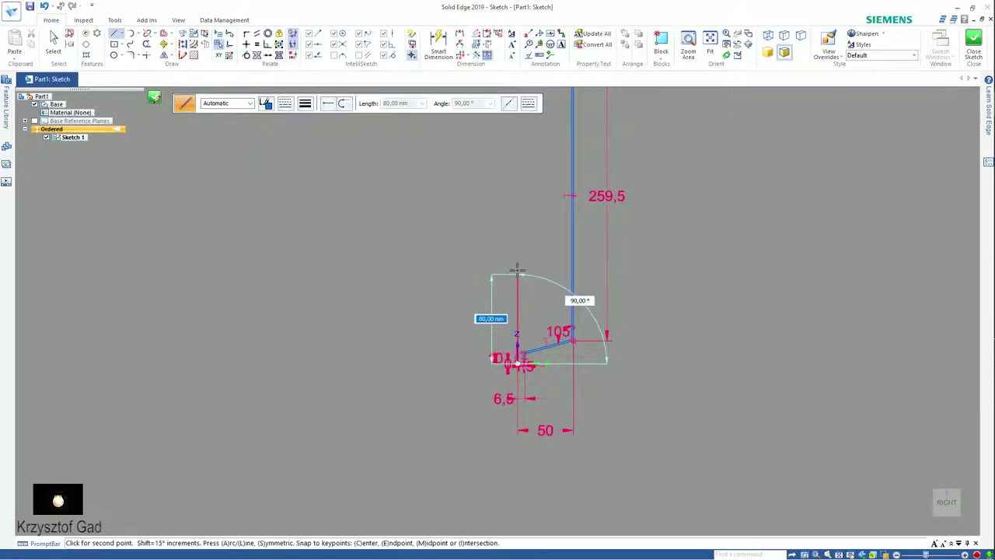
{"action": "left_click", "coordinate": [518, 274]}
{"action": "key", "text": "Escape"}
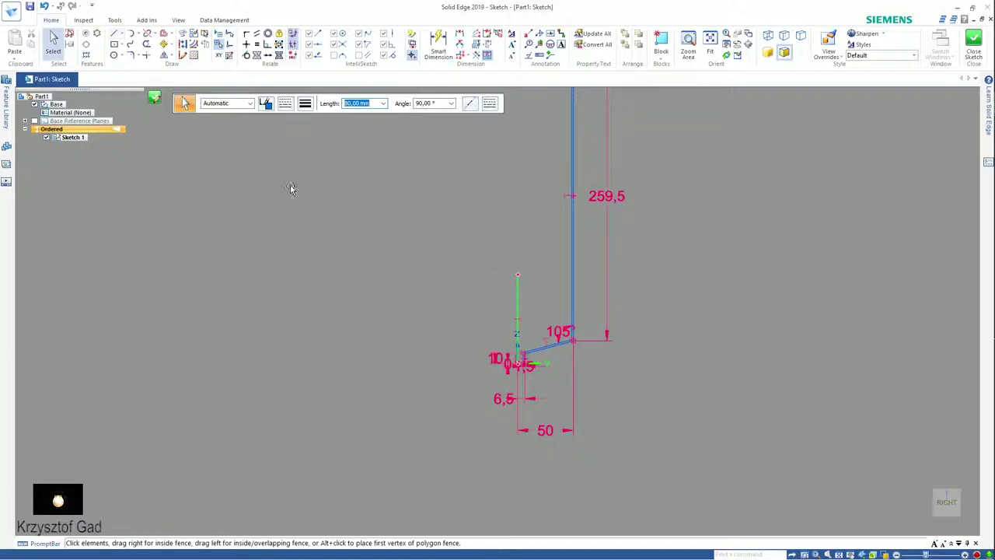
{"action": "left_click", "coordinate": [183, 45]}
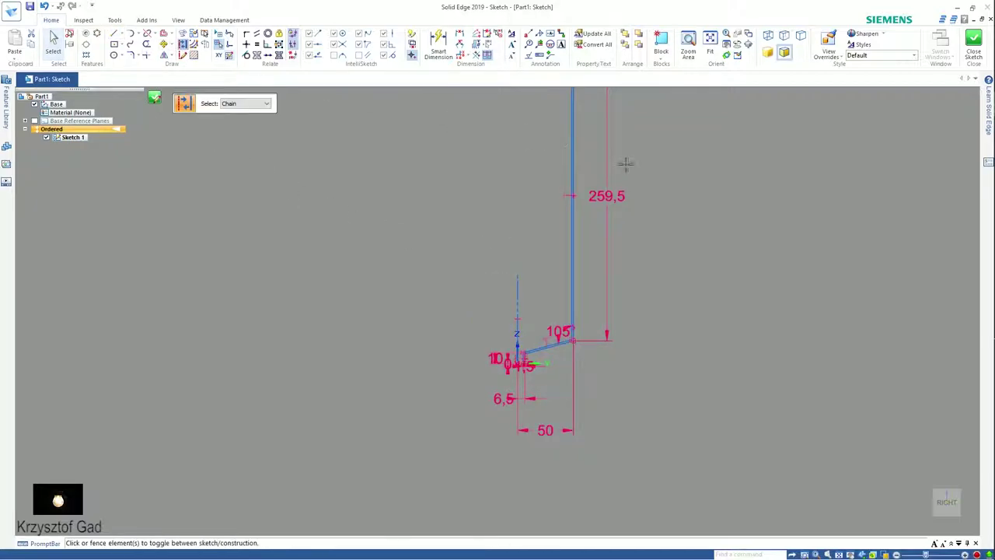
Close the sketch and revolve the profile 360° about the construction line
{"action": "left_click", "coordinate": [973, 45]}
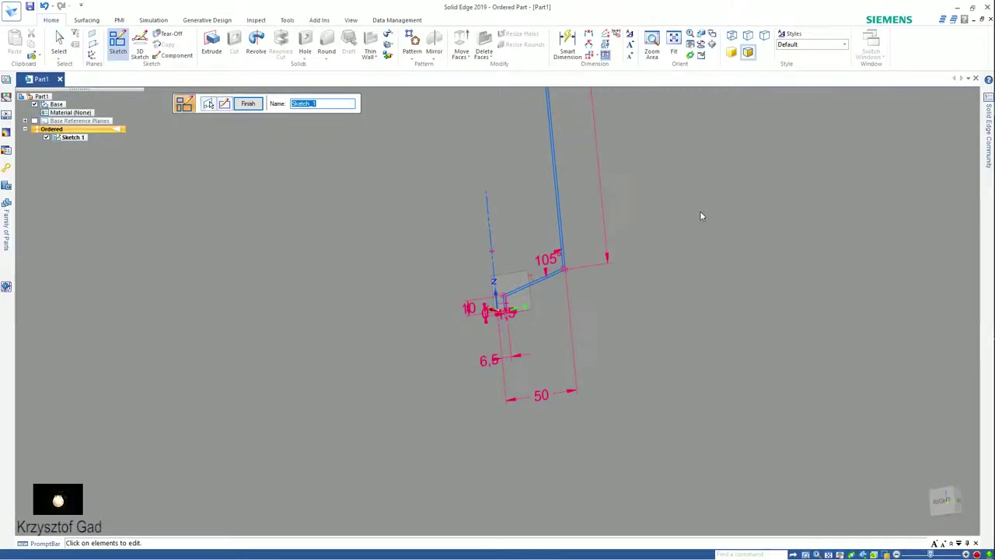
{"action": "left_click", "coordinate": [258, 51]}
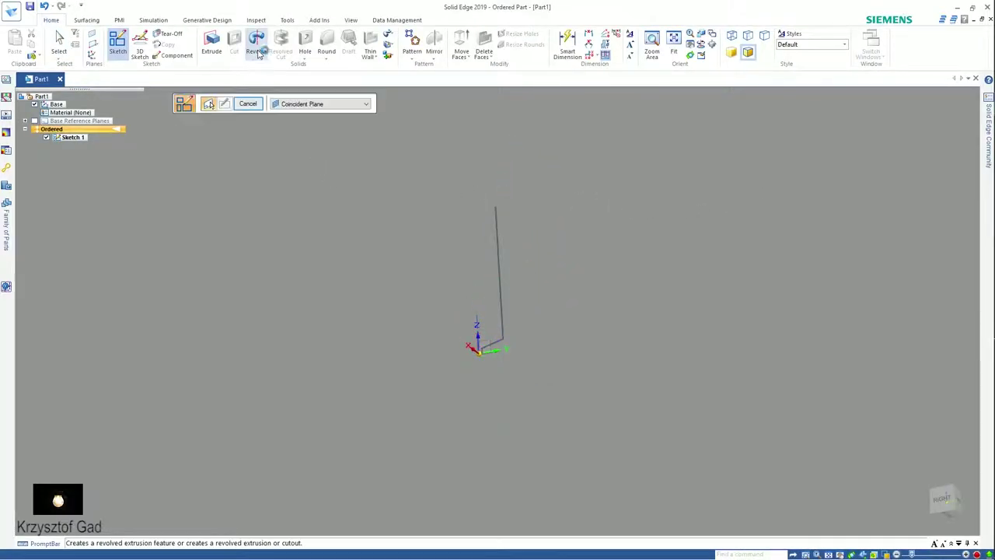
{"action": "left_click", "coordinate": [505, 301]}
{"action": "left_click", "coordinate": [461, 320]}
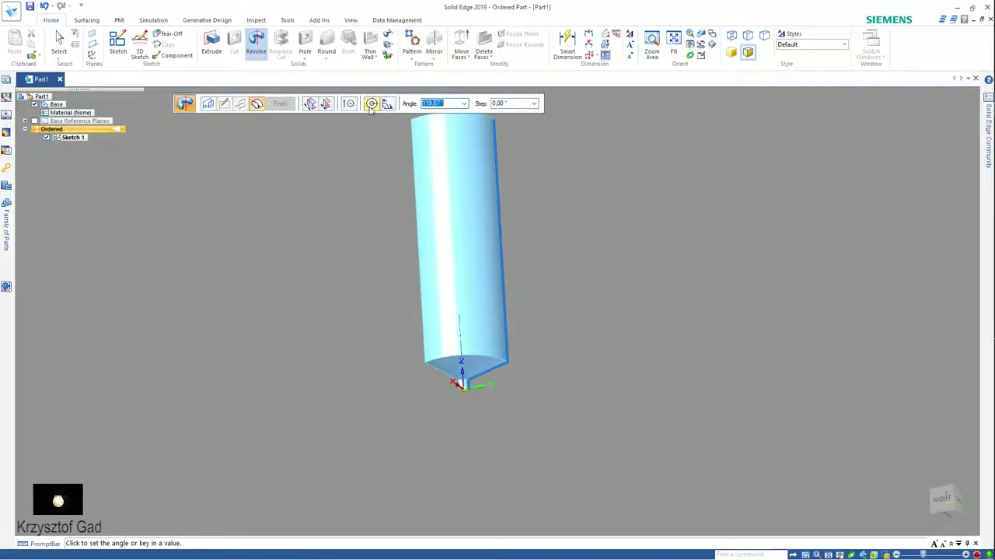
{"action": "left_click", "coordinate": [371, 105]}
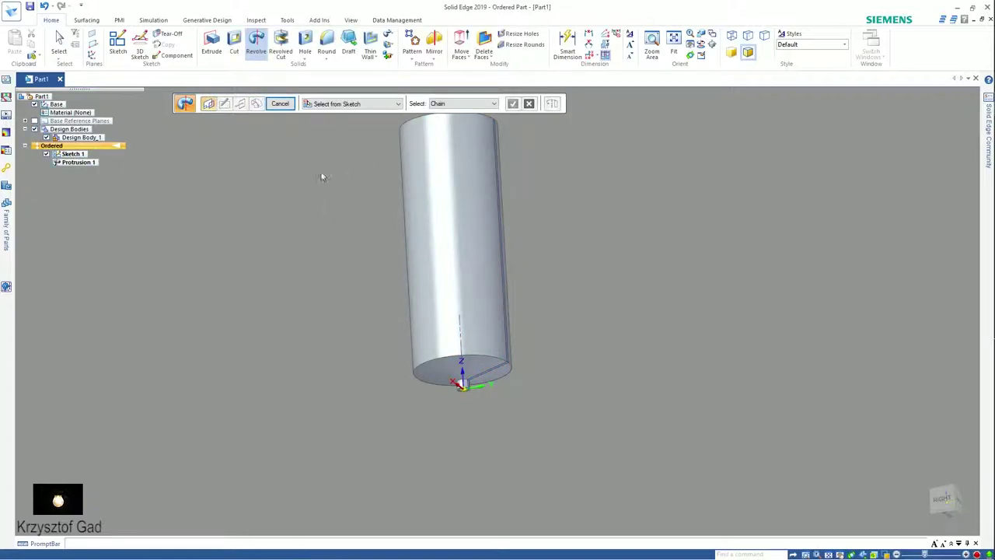
Finish the revolve, assign PVC as the part material, and hide Sketch 1
{"action": "left_click", "coordinate": [284, 106]}
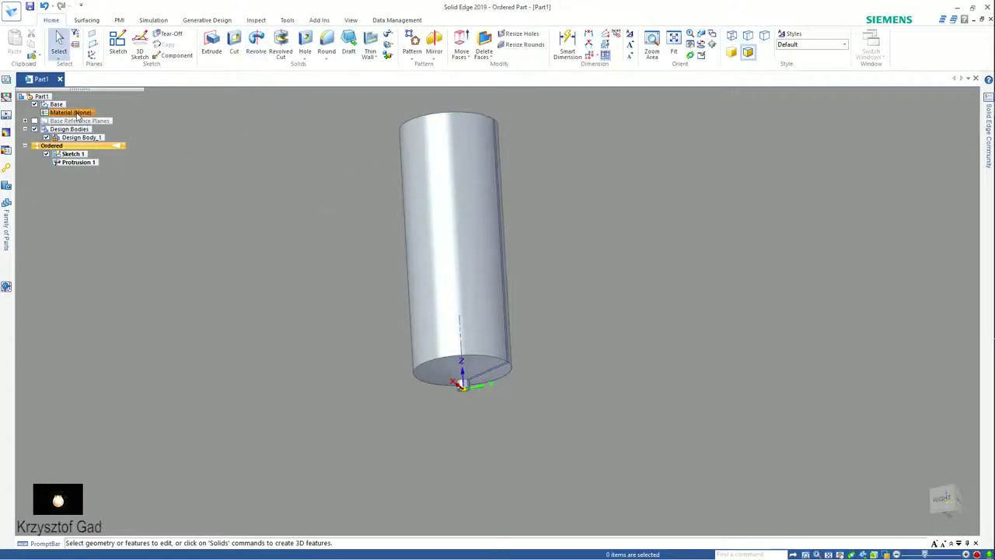
{"action": "right_click", "coordinate": [78, 115]}
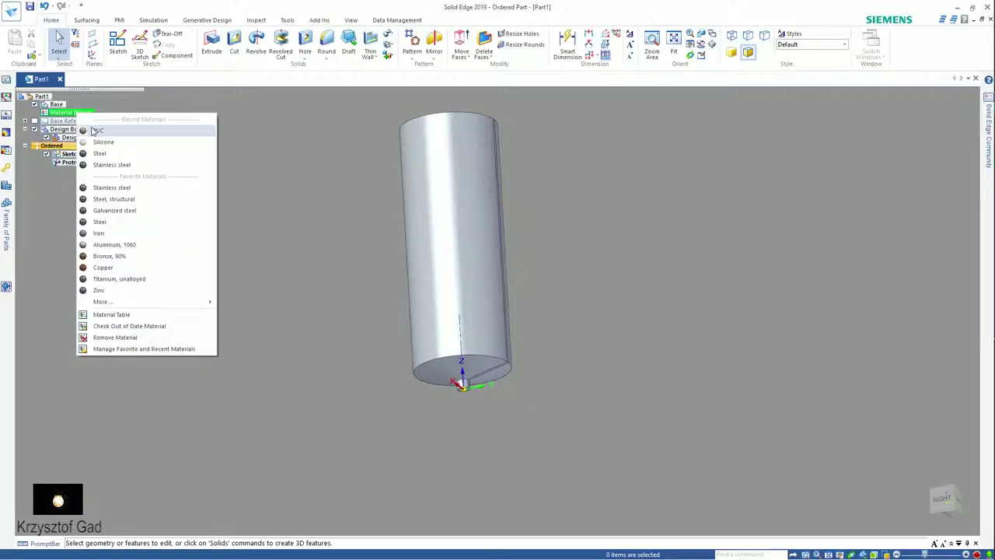
{"action": "left_click", "coordinate": [92, 130]}
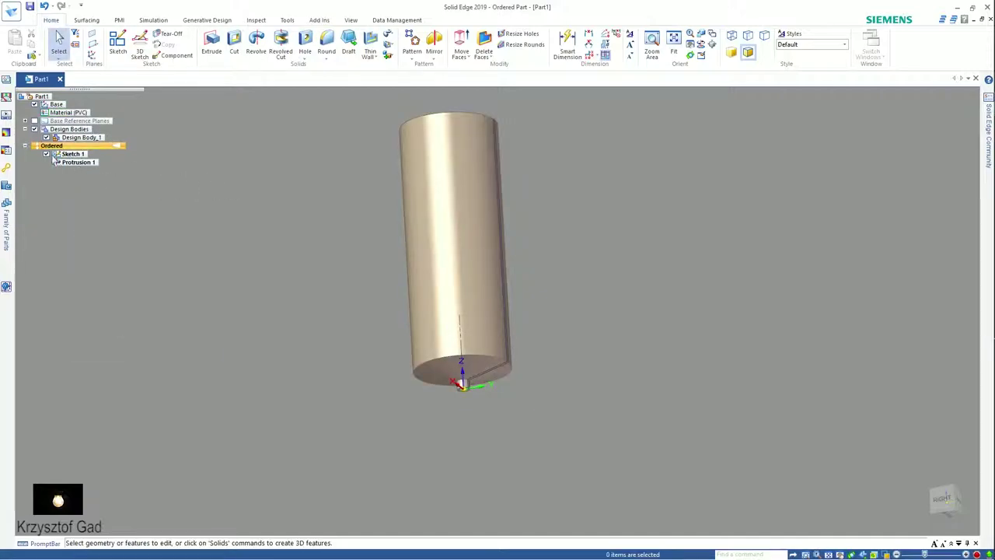
{"action": "left_click", "coordinate": [47, 153]}
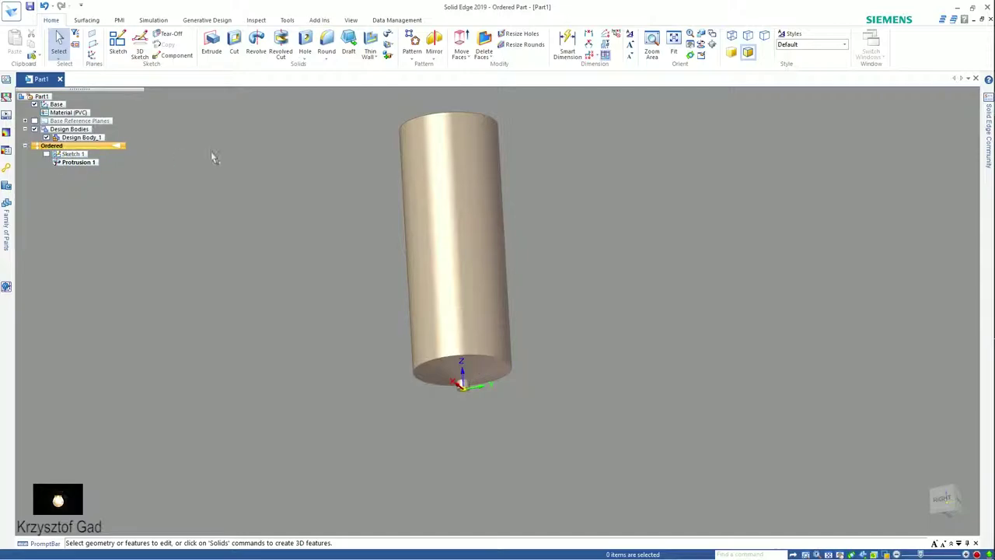
Paint the cylinder red with Part Painter and tilt the view
{"action": "left_click", "coordinate": [351, 20]}
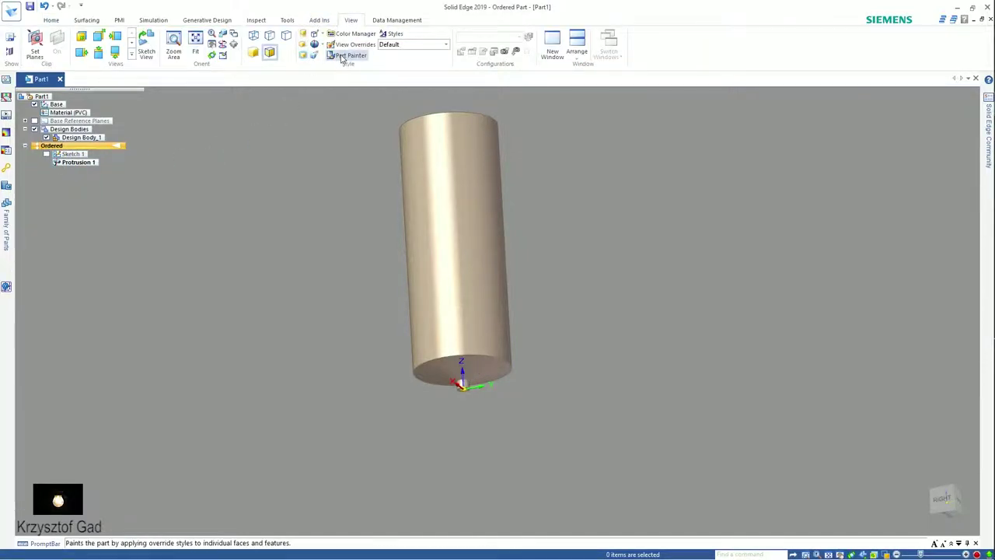
{"action": "left_click", "coordinate": [350, 55]}
{"action": "left_click", "coordinate": [412, 181]}
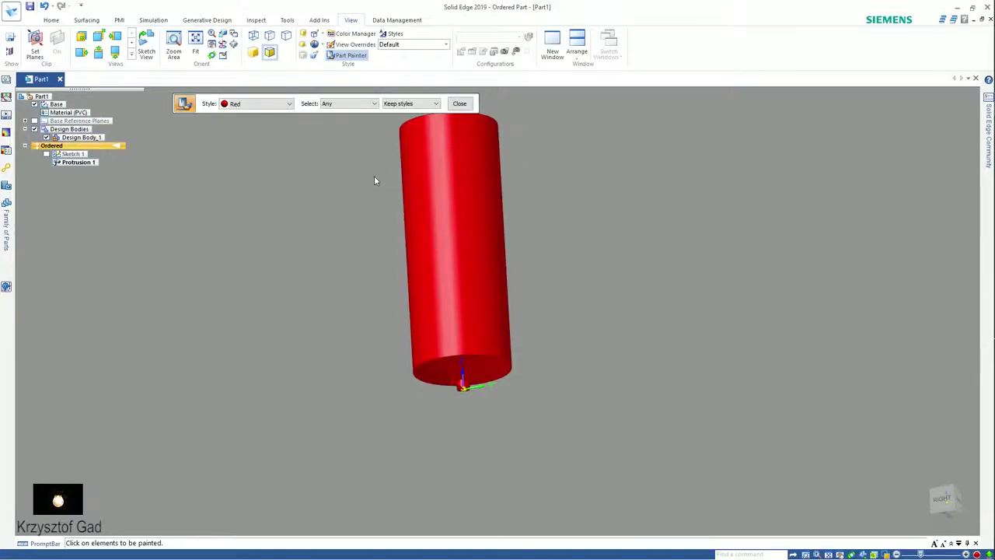
{"action": "left_click", "coordinate": [459, 105]}
{"action": "middle_click_drag", "start_coordinate": [642, 209], "coordinate": [695, 302]}
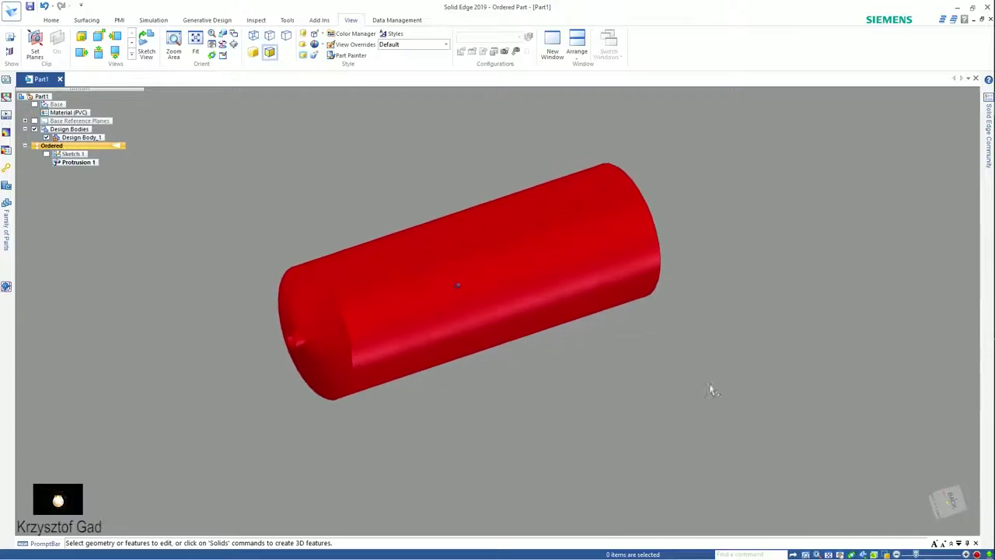
{"action": "left_click", "coordinate": [948, 503]}
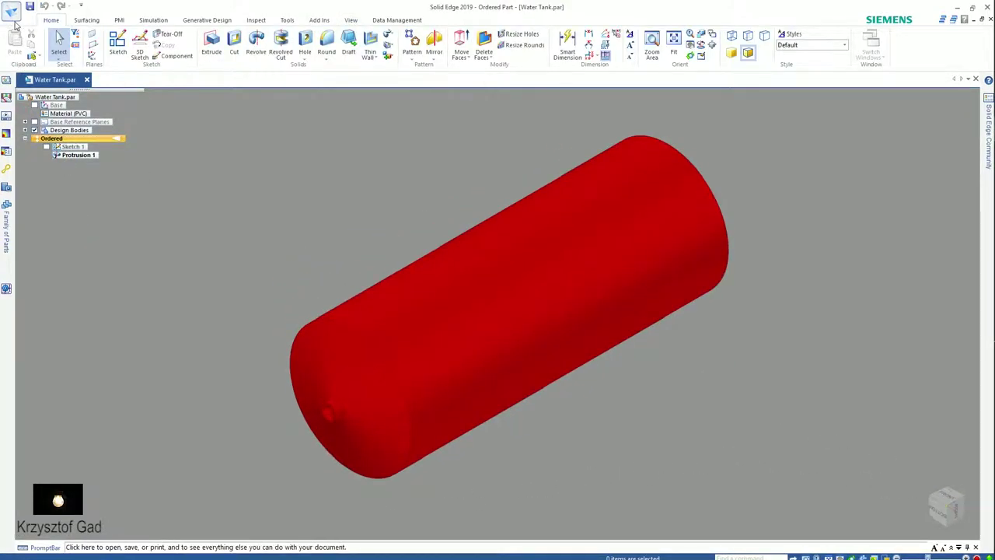
Create another new ISO metric part, Part3
{"action": "left_click", "coordinate": [11, 10]}
{"action": "left_click", "coordinate": [14, 59]}
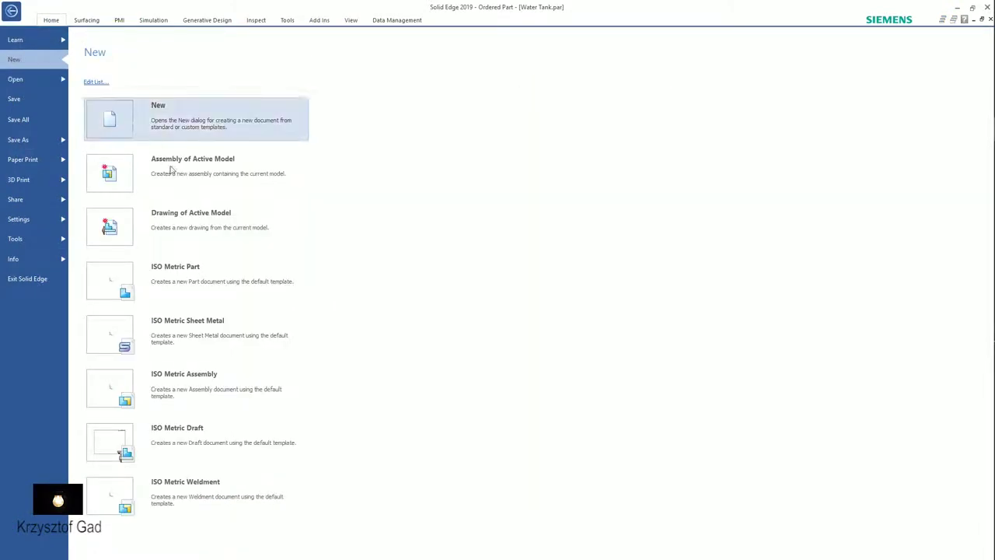
{"action": "left_click", "coordinate": [202, 282]}
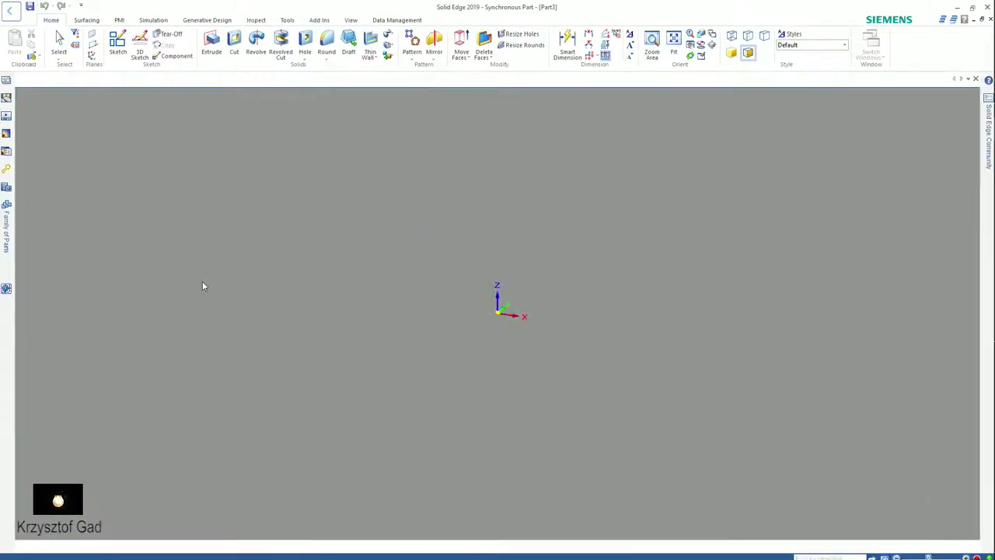
Switch Part3 to ordered modelling and start a new sketch
{"action": "right_click", "coordinate": [202, 283]}
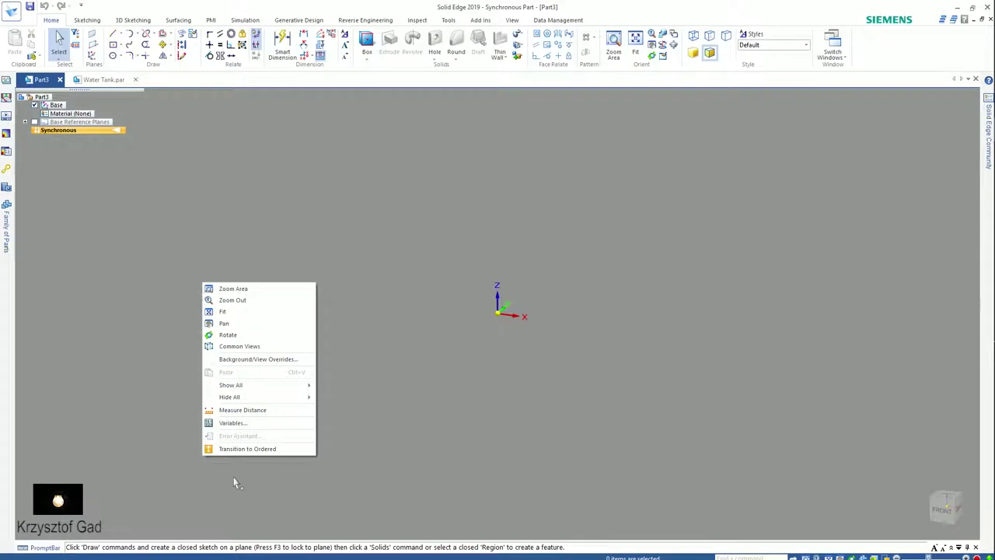
{"action": "left_click", "coordinate": [237, 448]}
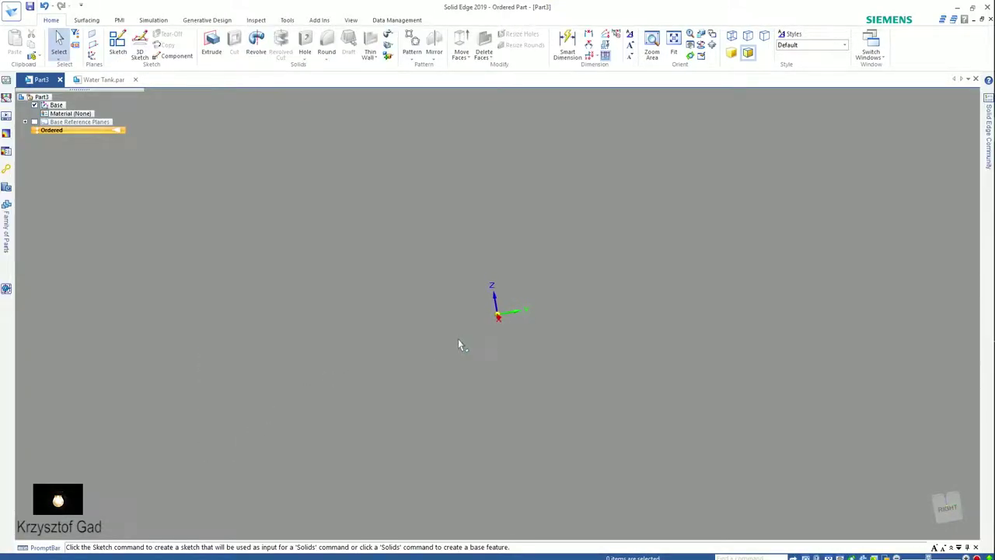
{"action": "right_click_drag", "start_coordinate": [458, 345], "coordinate": [501, 336]}
Sketch on the right plane, drawing the vertical, slanted and long slanted top edges
{"action": "left_click", "coordinate": [520, 305]}
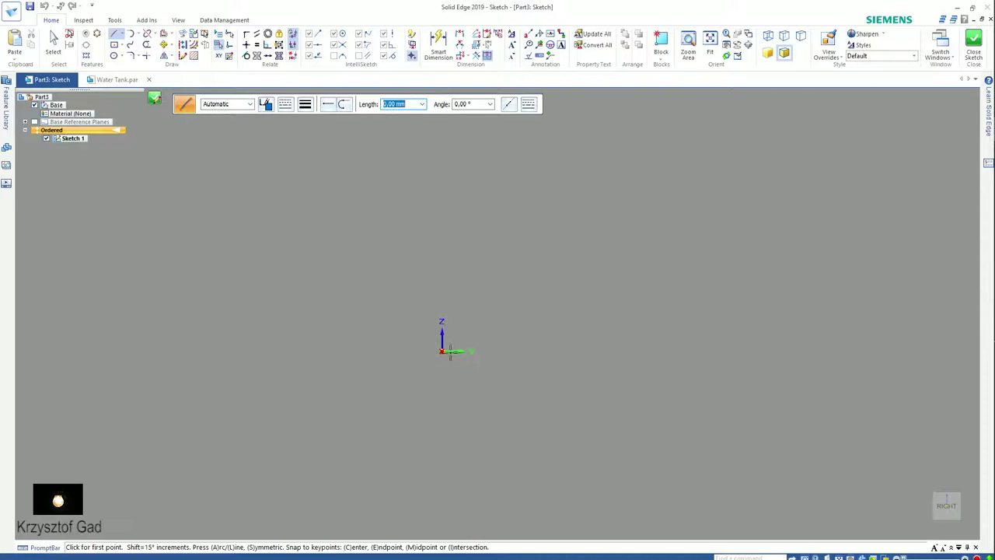
{"action": "left_click", "coordinate": [599, 350]}
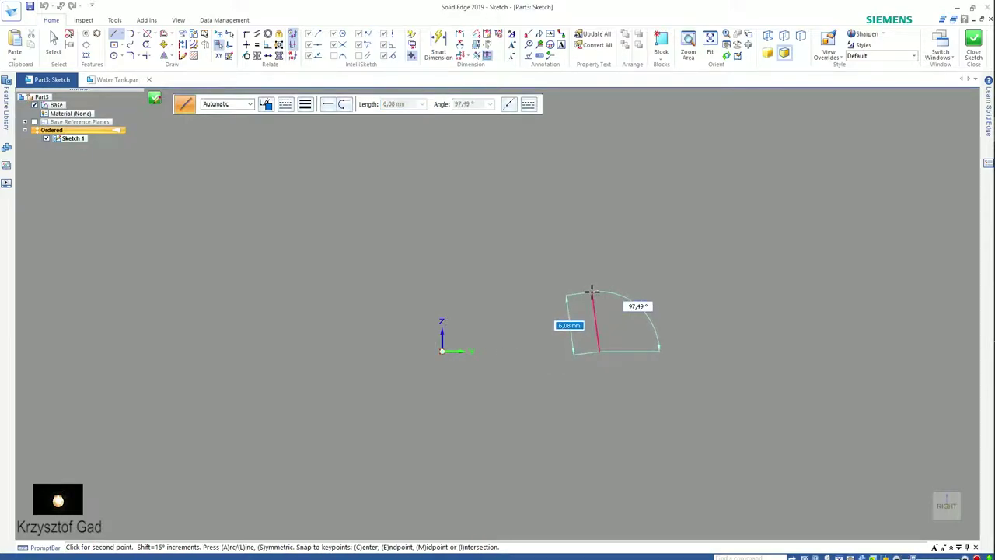
{"action": "left_click", "coordinate": [599, 290]}
{"action": "left_click", "coordinate": [485, 238]}
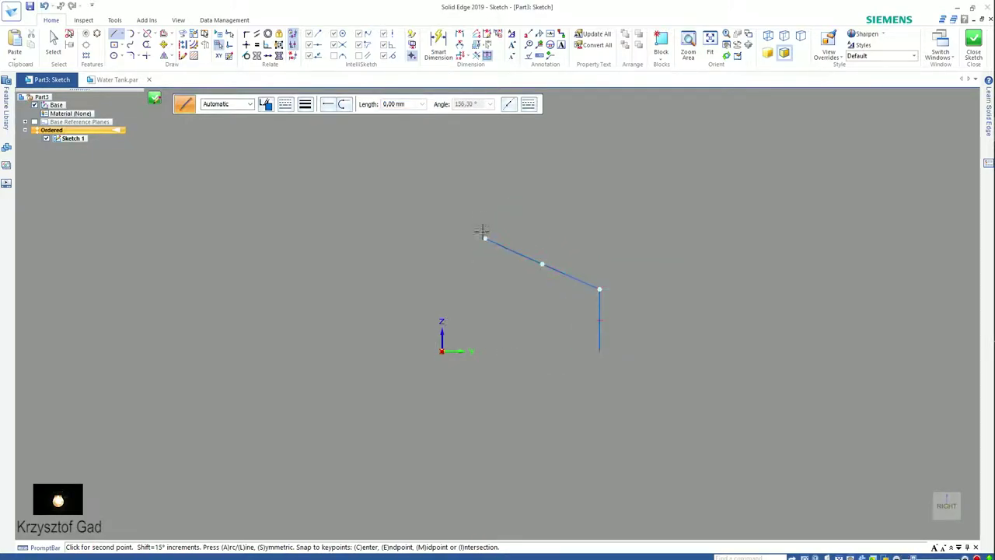
{"action": "left_click", "coordinate": [485, 181]}
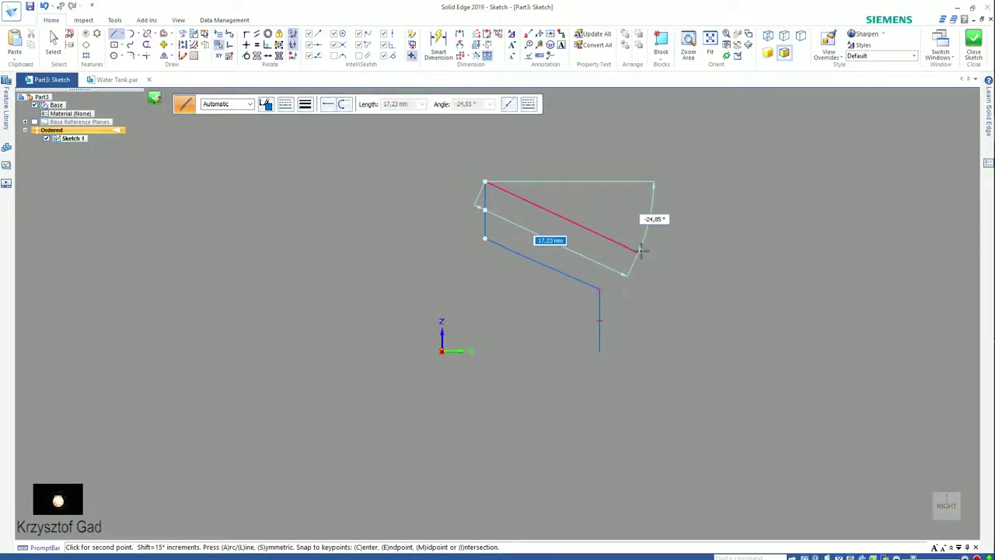
{"action": "left_click", "coordinate": [637, 252]}
Add the stepped right and lower edges, closing the profile at its start point
{"action": "left_click", "coordinate": [721, 254]}
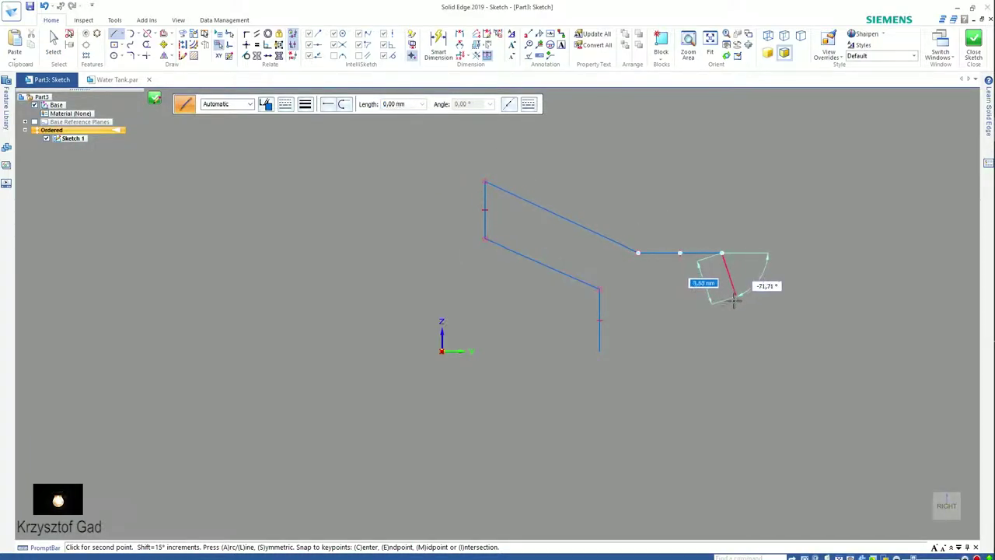
{"action": "left_click", "coordinate": [721, 309]}
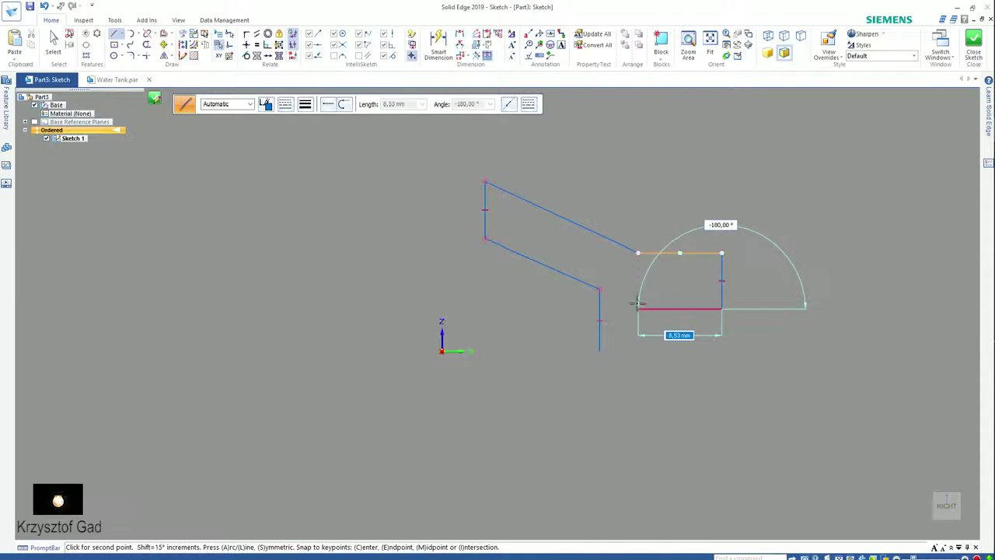
{"action": "left_click", "coordinate": [637, 309]}
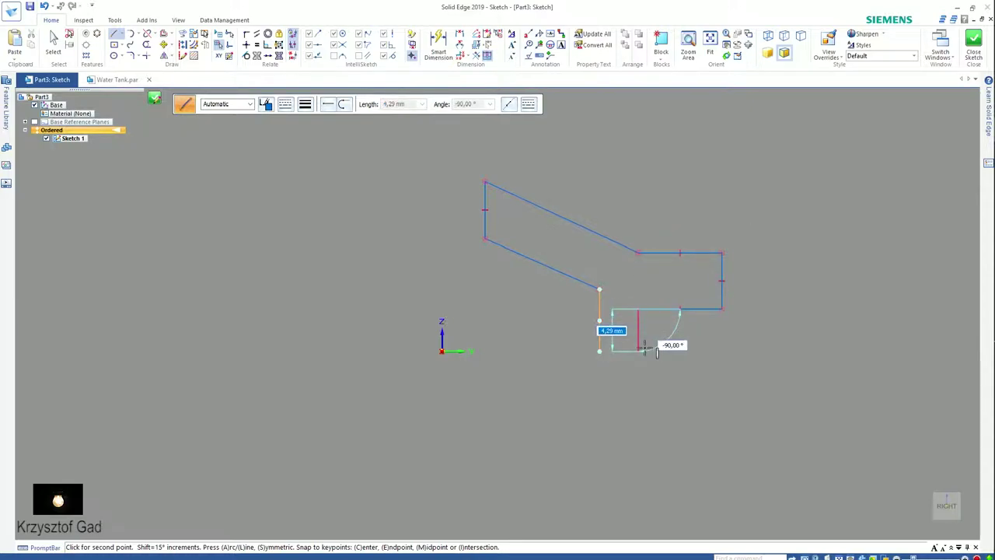
{"action": "left_click", "coordinate": [639, 350]}
{"action": "left_click", "coordinate": [599, 351]}
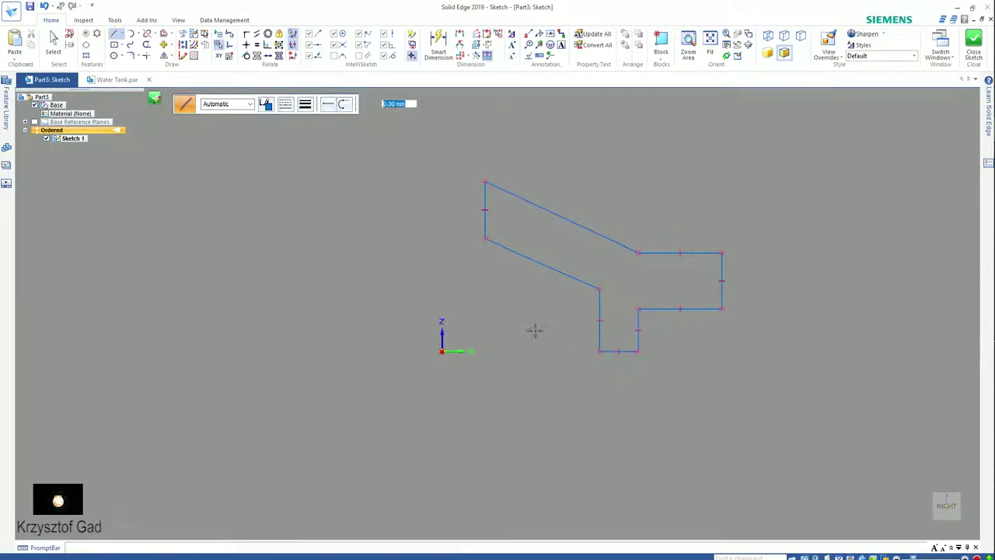
{"action": "key", "text": "Escape"}
{"action": "left_click", "coordinate": [256, 34]}
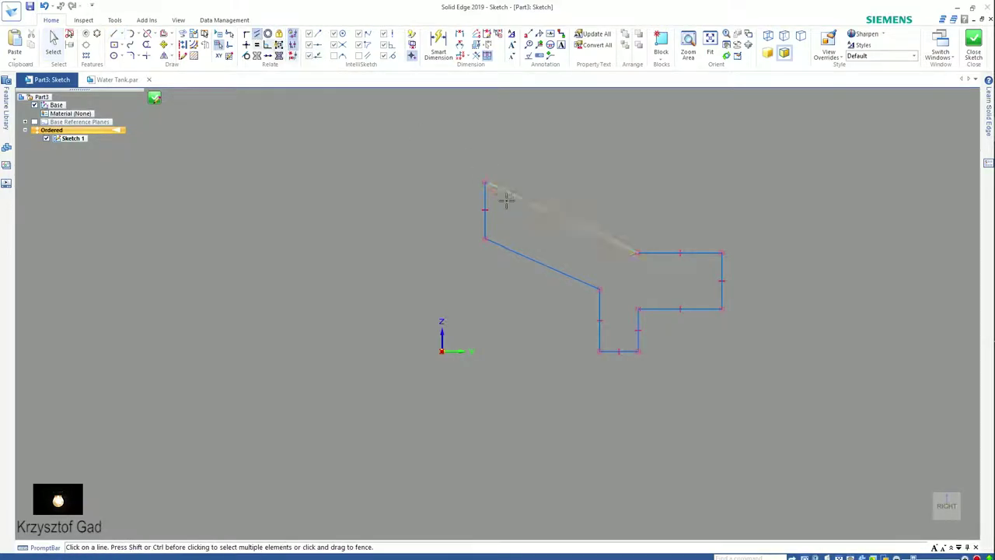
Make the lower slanted line parallel to the upper one and dimension the lip thickness 0,97
{"action": "left_click", "coordinate": [520, 254]}
{"action": "left_click", "coordinate": [555, 218]}
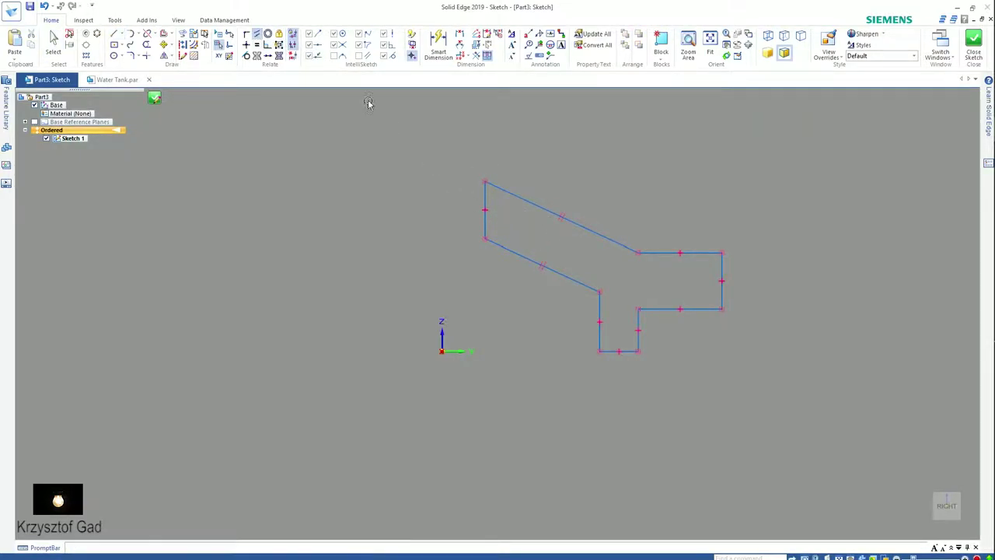
{"action": "left_click", "coordinate": [53, 43]}
{"action": "key", "text": "d"}
{"action": "left_click", "coordinate": [516, 255]}
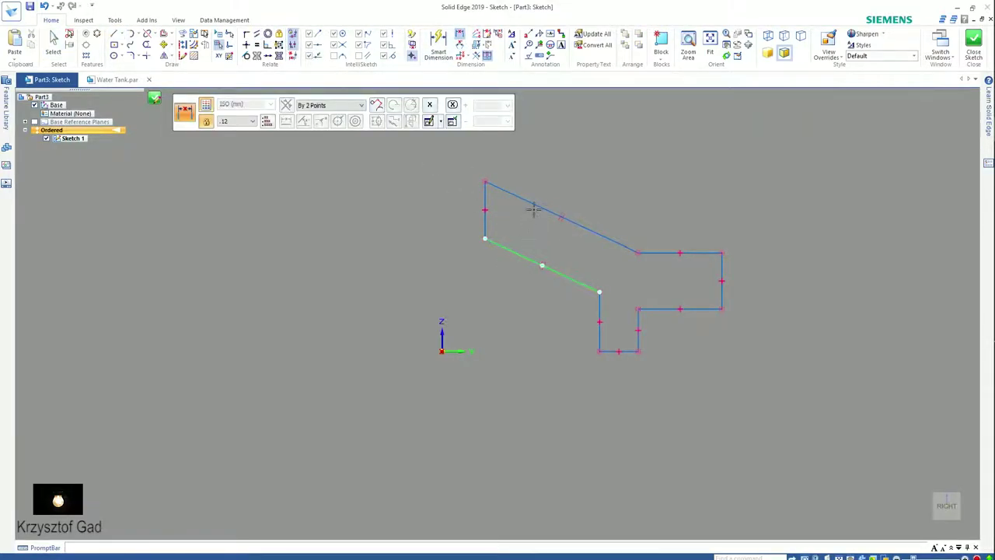
{"action": "left_click", "coordinate": [534, 206]}
{"action": "left_click", "coordinate": [533, 225]}
{"action": "type", "text": "0,97"}
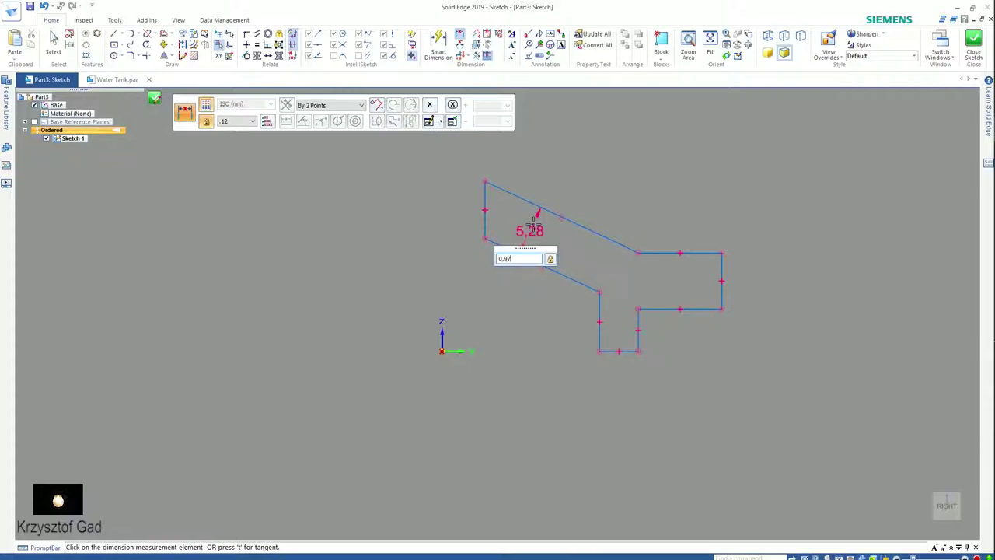
{"action": "key", "text": "Return"}
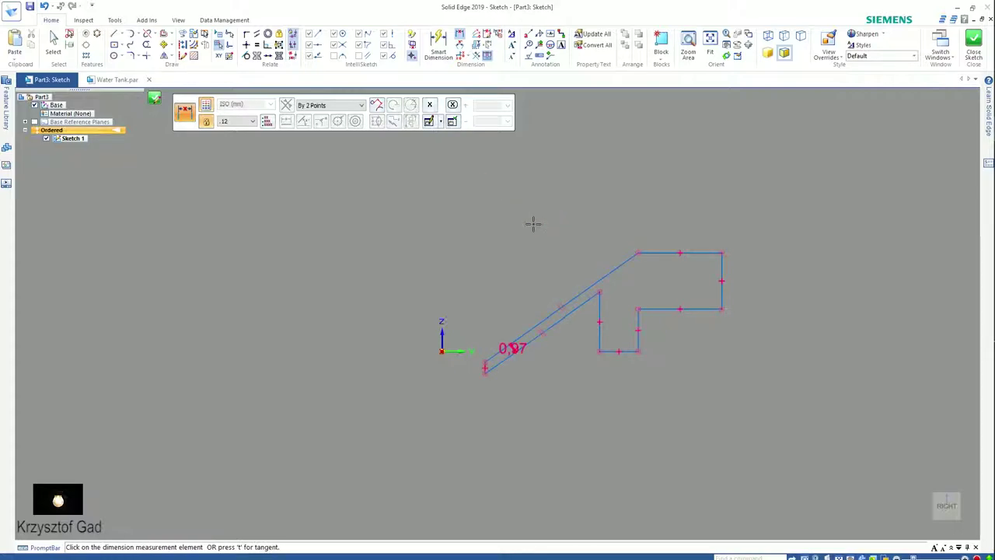
{"action": "key", "text": "Escape"}
Drag the flipped lip endpoint back up to the upper left
{"action": "left_click", "coordinate": [486, 362]}
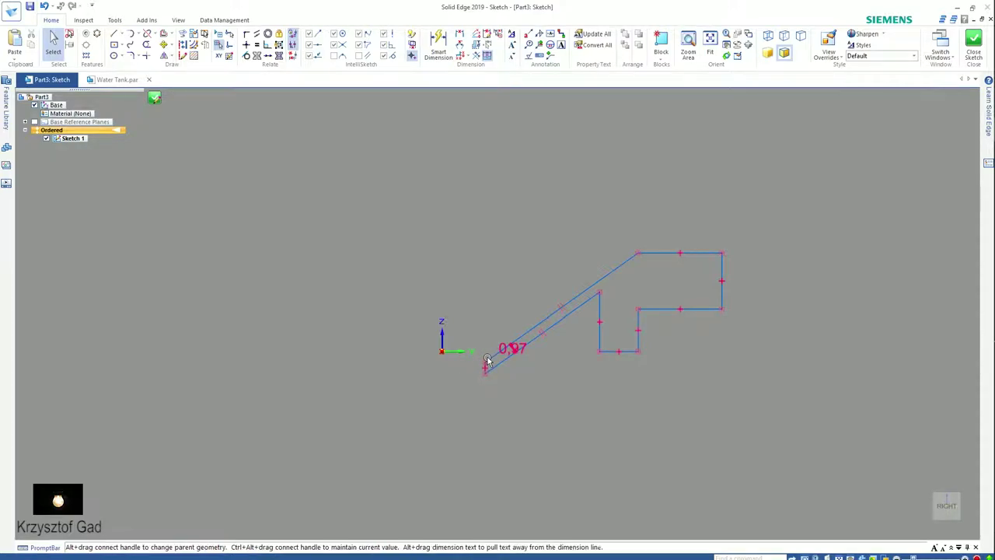
{"action": "key", "text": "Escape"}
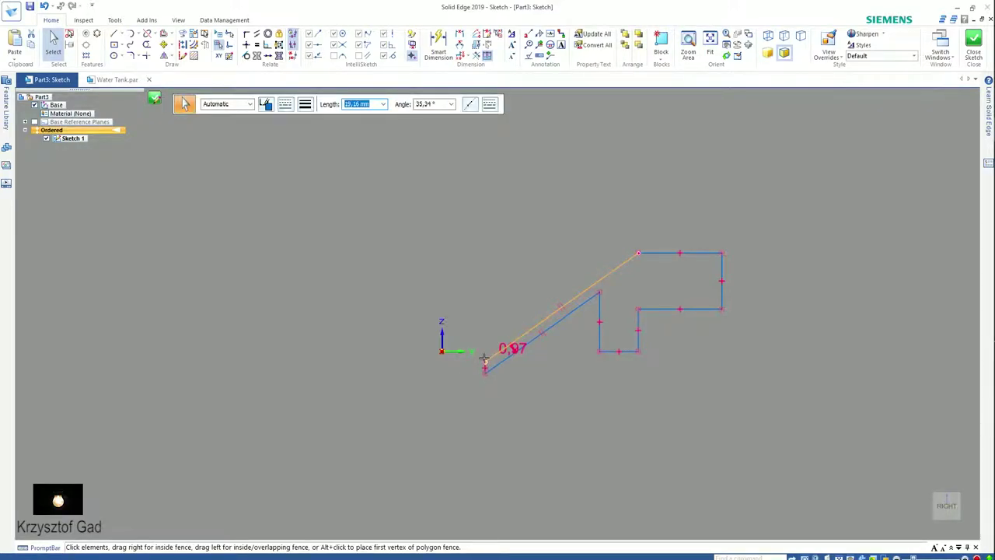
{"action": "left_click_drag", "start_coordinate": [484, 359], "coordinate": [481, 176]}
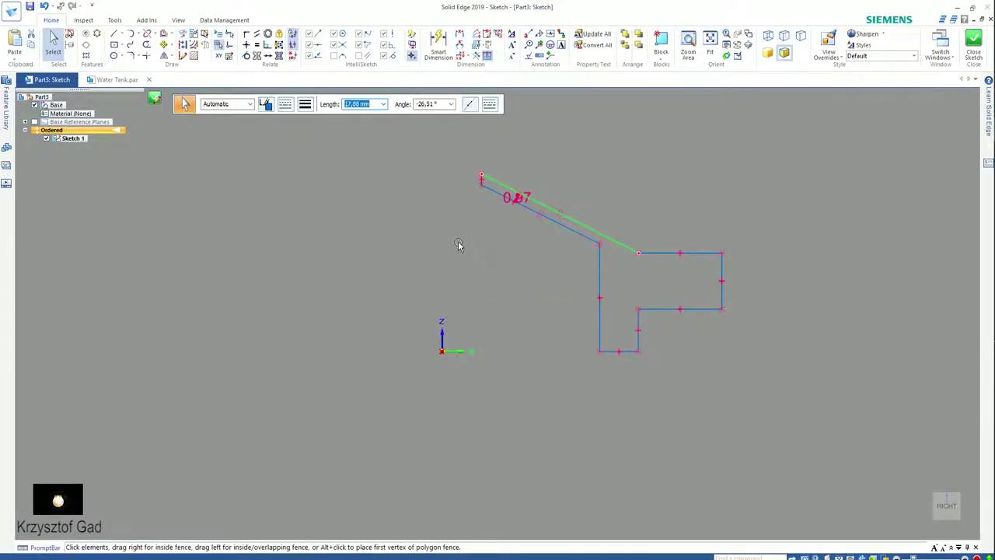
Dimension the step's top and lower horizontal lines to 2 mm width each
{"action": "left_click", "coordinate": [435, 45]}
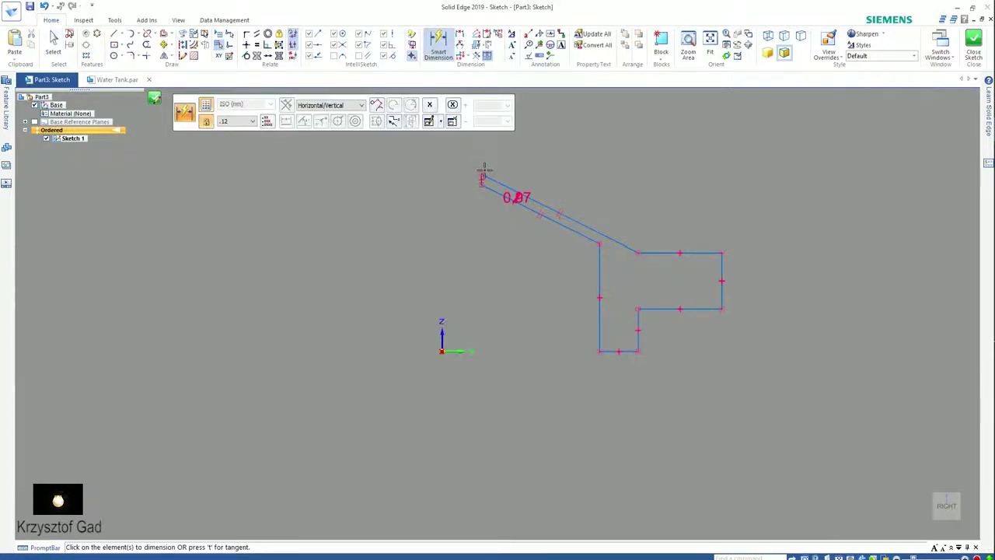
{"action": "left_click", "coordinate": [656, 252]}
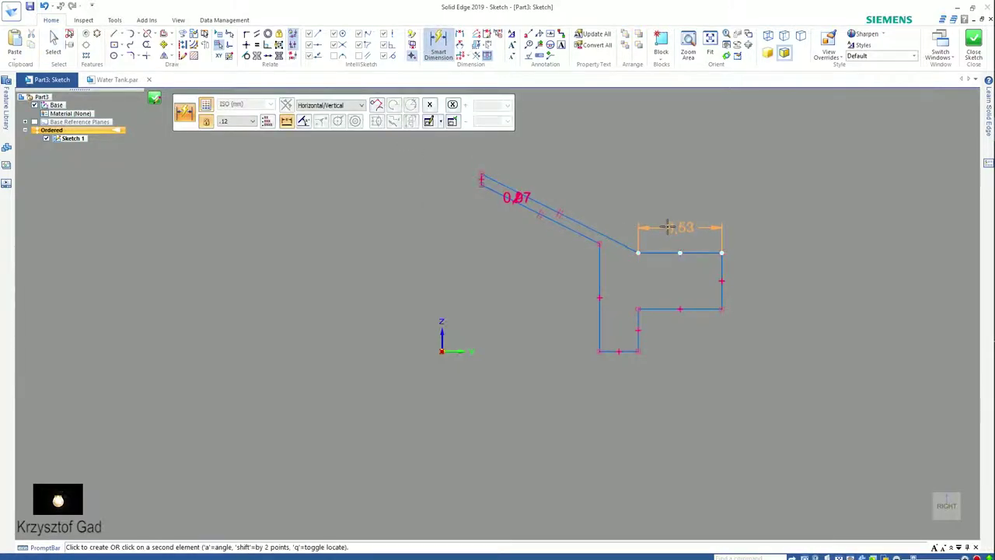
{"action": "left_click", "coordinate": [666, 226]}
{"action": "key", "text": "Return"}
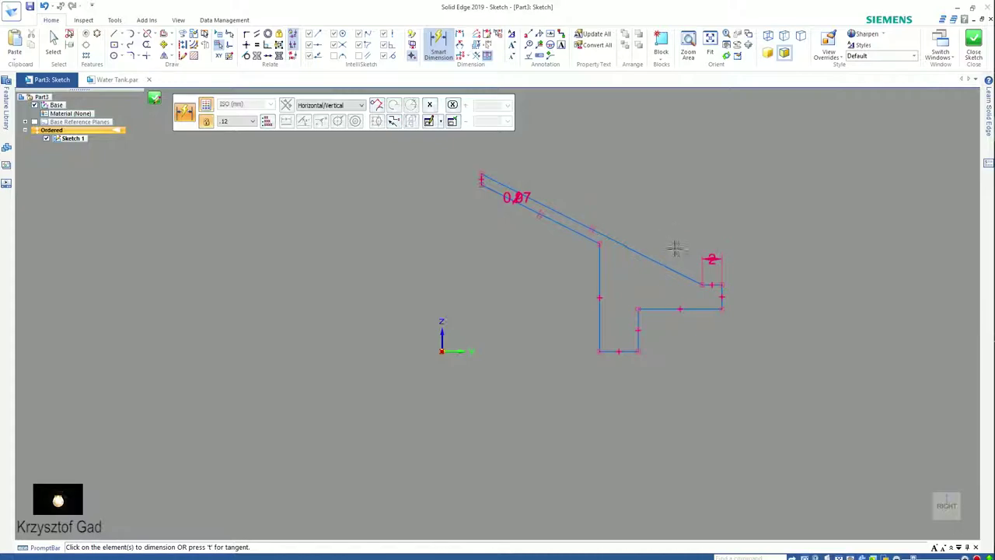
{"action": "left_click", "coordinate": [671, 309]}
{"action": "left_click", "coordinate": [694, 341]}
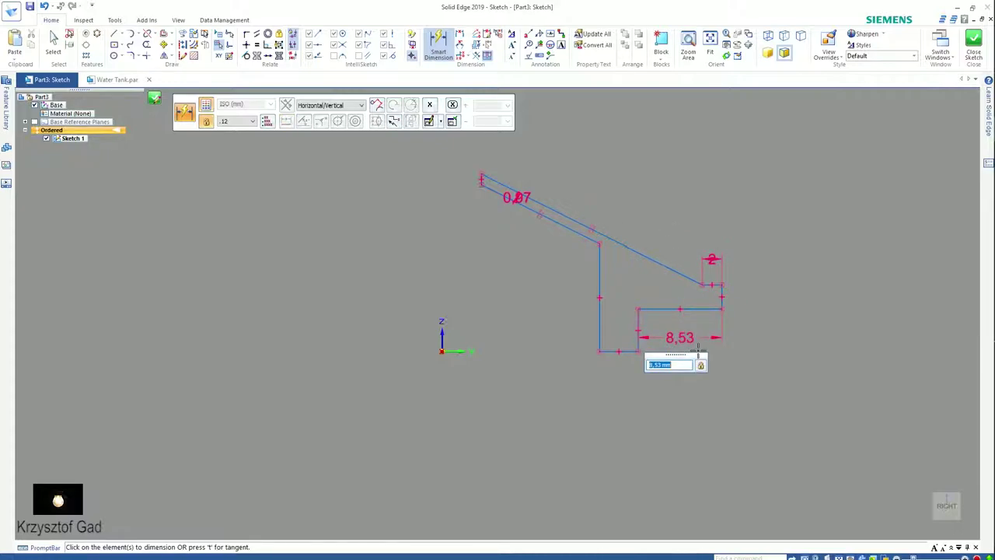
{"action": "type", "text": "2"}
{"action": "key", "text": "Return"}
Set the step's short vertical lines to 3 mm and 2 mm heights
{"action": "left_click", "coordinate": [703, 342]}
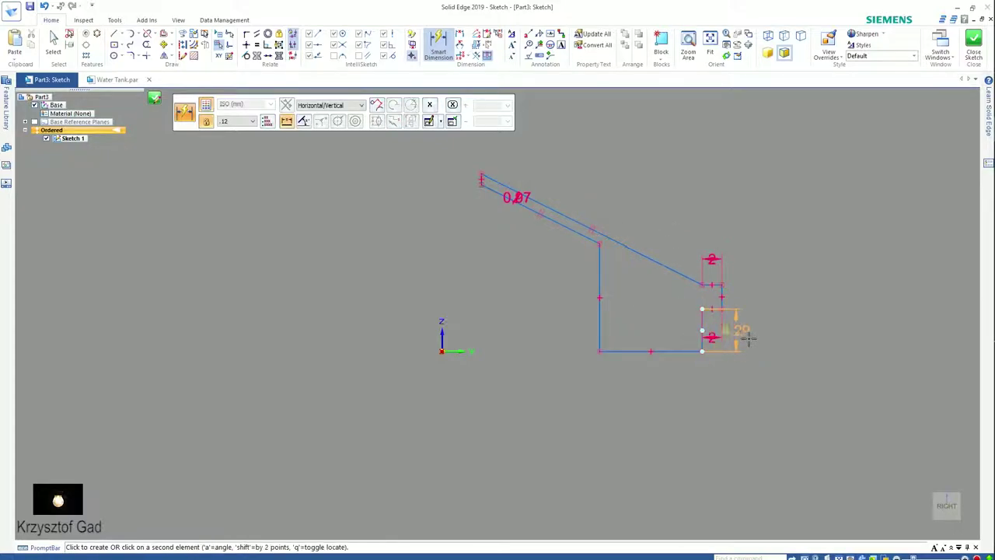
{"action": "left_click", "coordinate": [761, 333]}
{"action": "type", "text": "3"}
{"action": "key", "text": "Return"}
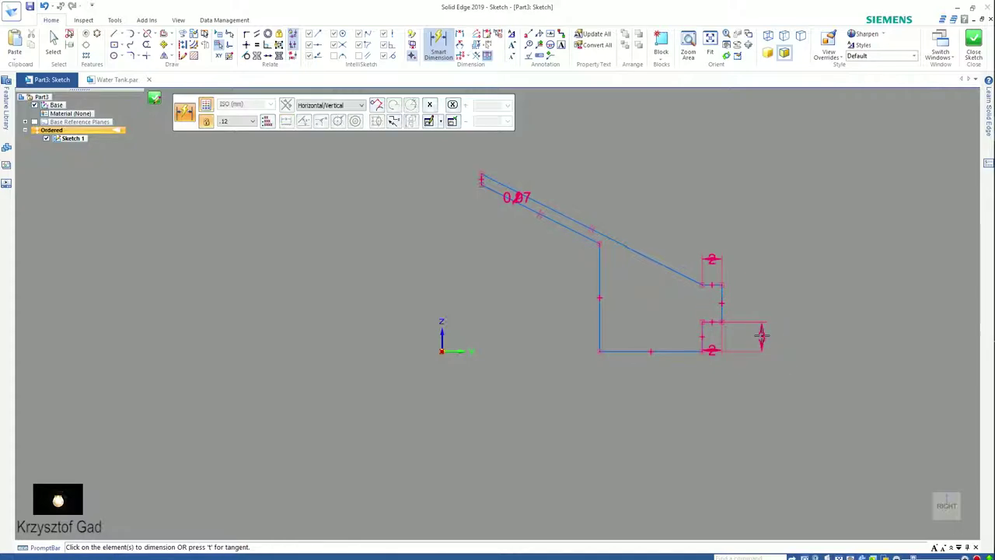
{"action": "left_click", "coordinate": [721, 311]}
{"action": "left_click", "coordinate": [763, 303]}
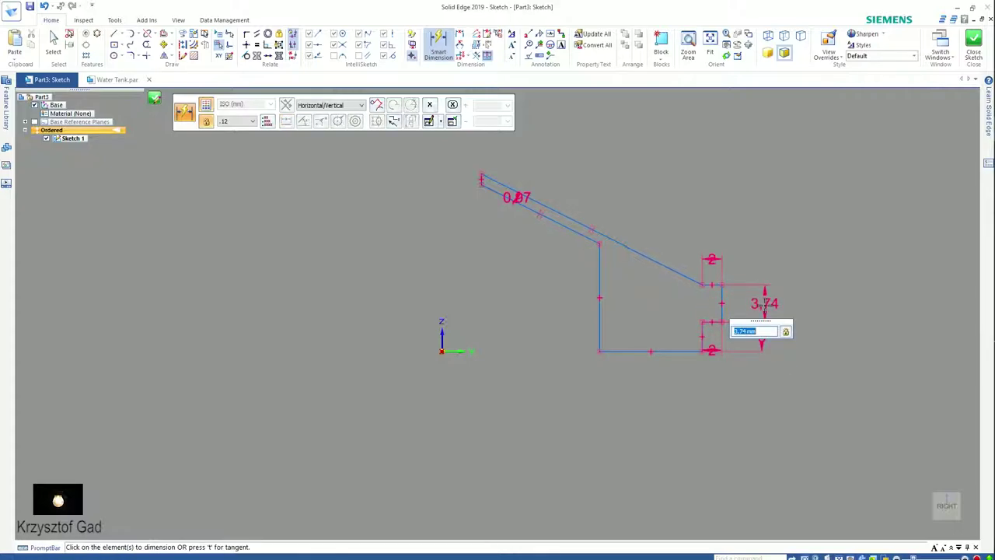
{"action": "key", "text": "Return"}
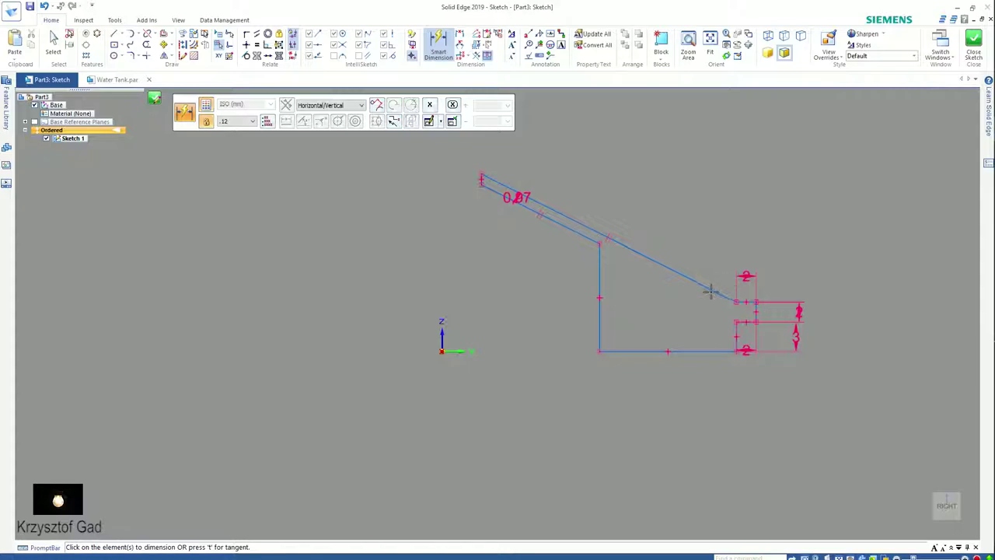
Dimension the slanted line's top end 15 above the step's top line
{"action": "scroll", "coordinate": [742, 338], "scroll_direction": "up", "scroll_amount": 3}
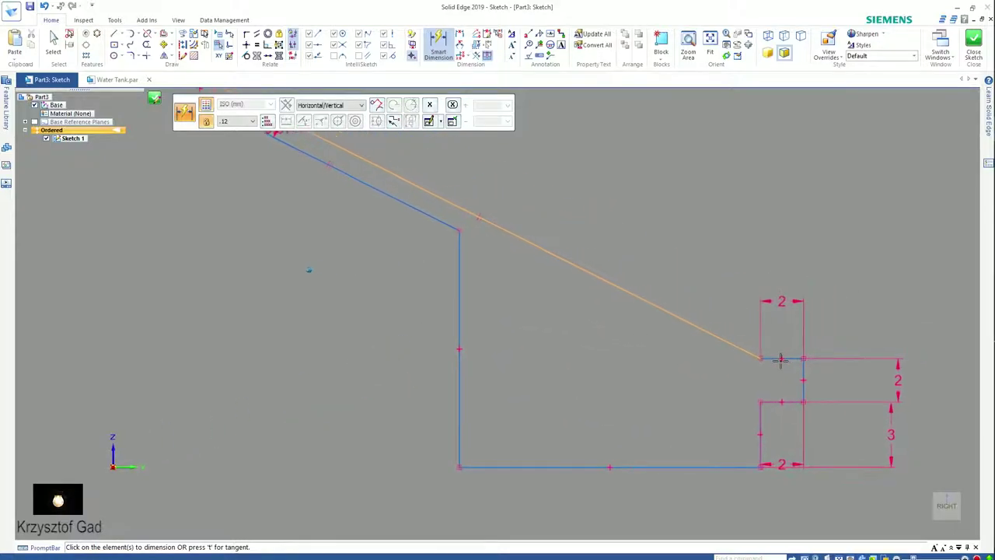
{"action": "left_click", "coordinate": [767, 356]}
{"action": "scroll", "coordinate": [589, 347], "scroll_direction": "down", "scroll_amount": 1}
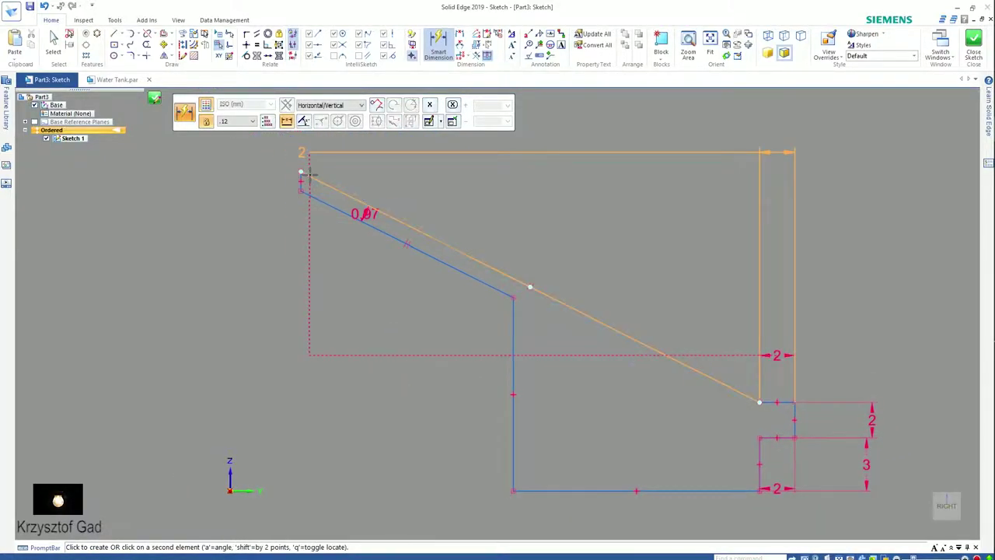
{"action": "left_click", "coordinate": [301, 173]}
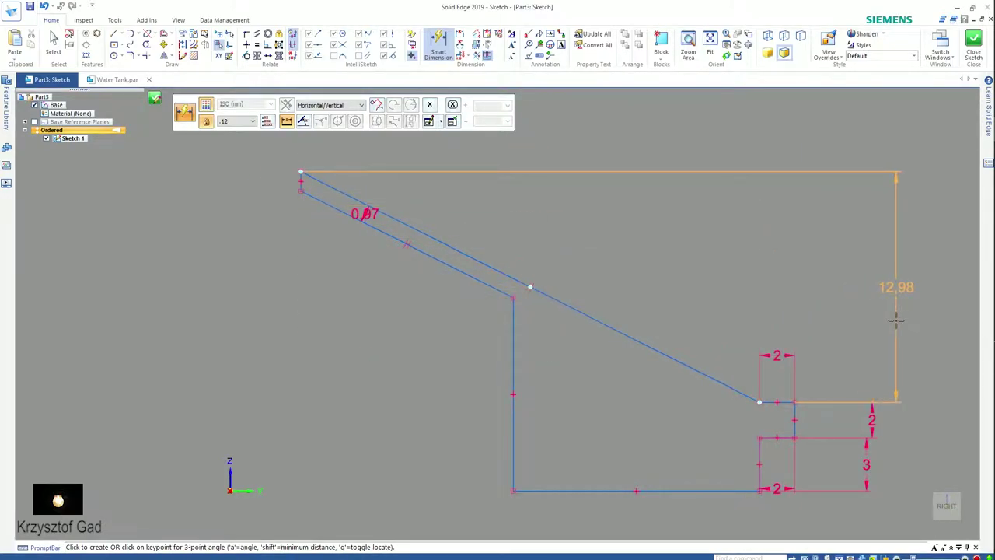
{"action": "left_click", "coordinate": [895, 318]}
{"action": "type", "text": "15"}
{"action": "key", "text": "Return"}
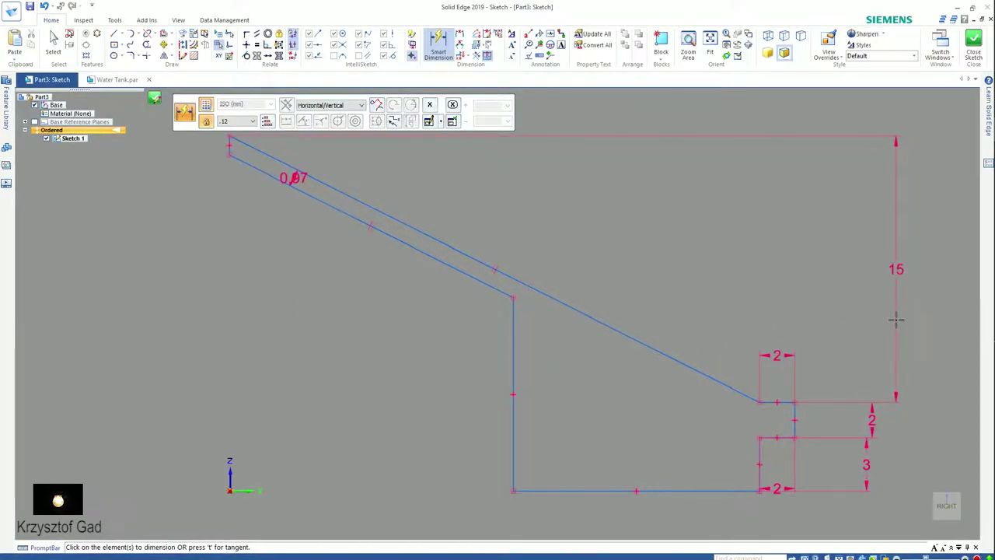
Start a bottom-line-to-origin distance dimension, then cancel it
{"action": "scroll", "coordinate": [895, 319], "scroll_direction": "down", "scroll_amount": 2}
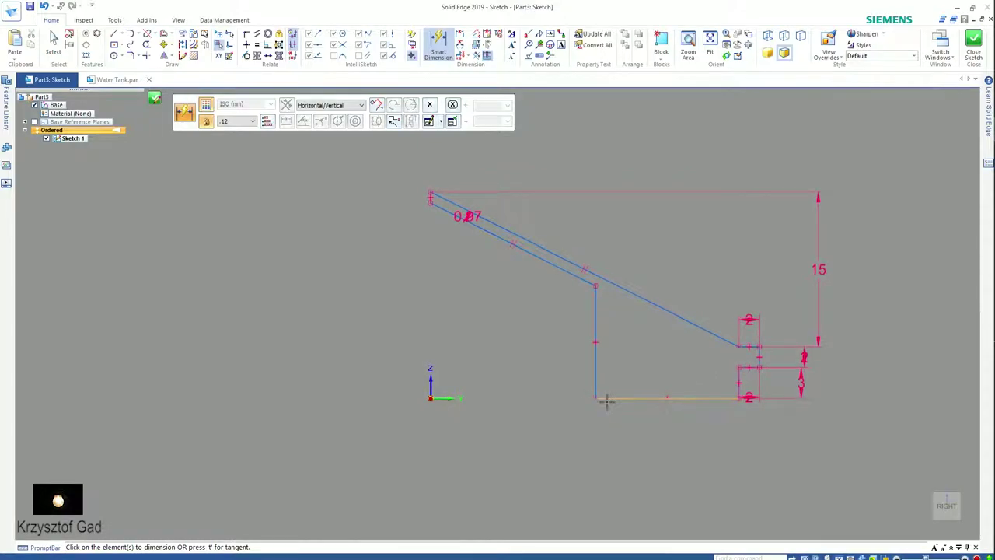
{"action": "left_click", "coordinate": [602, 399]}
{"action": "left_click", "coordinate": [431, 399]}
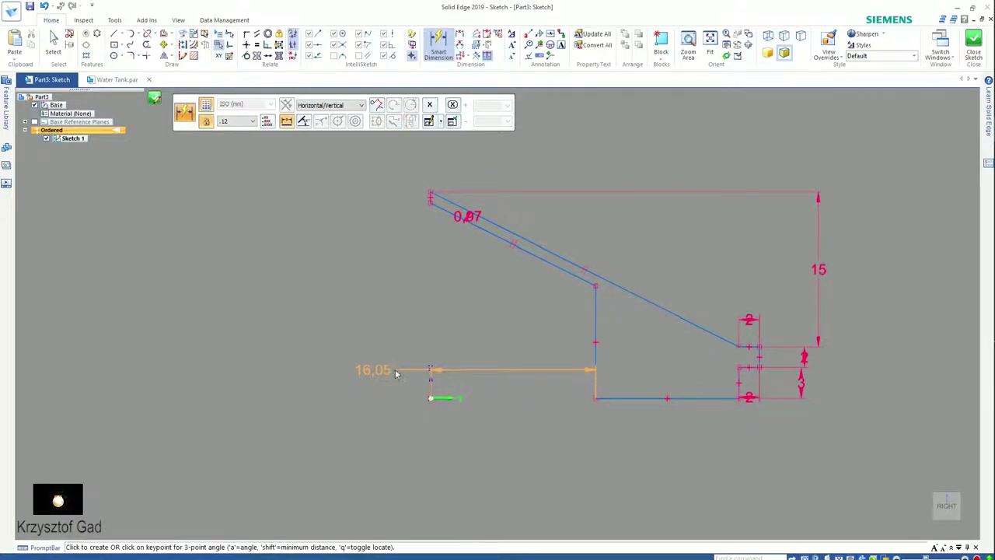
{"action": "key", "text": "Escape"}
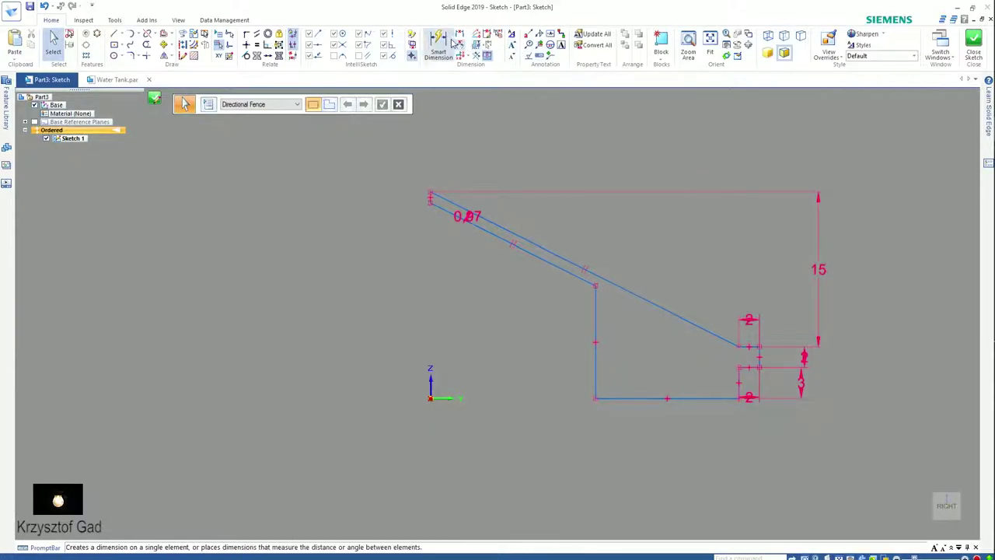
Dimension the bottom horizontal line 46,5 from the origin
{"action": "left_click", "coordinate": [438, 45]}
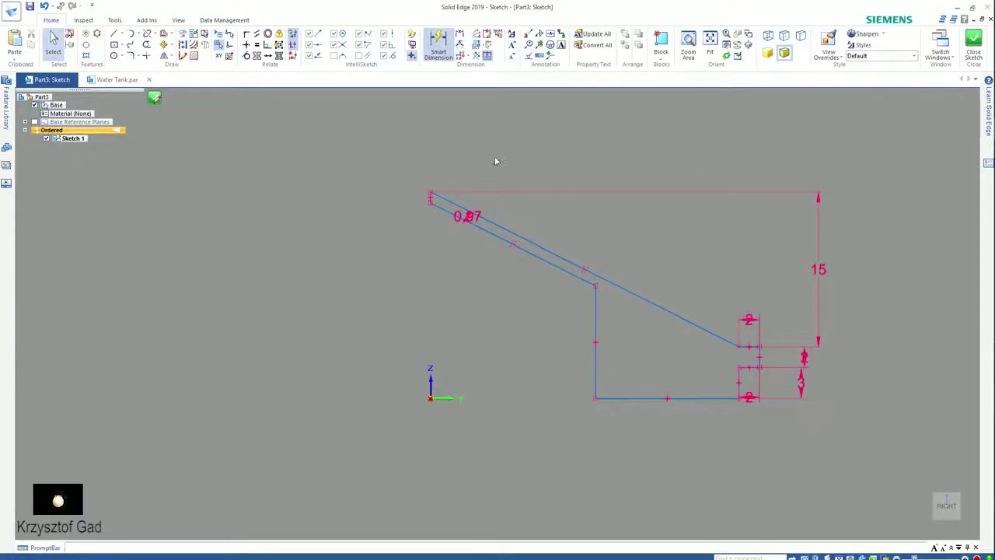
{"action": "left_click", "coordinate": [594, 400]}
{"action": "left_click", "coordinate": [432, 400]}
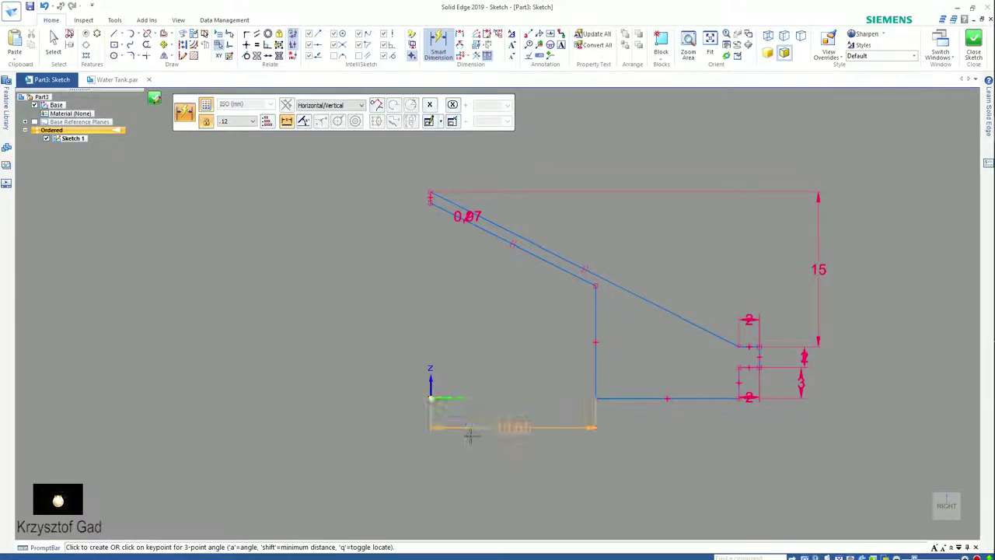
{"action": "left_click", "coordinate": [485, 445]}
{"action": "type", "text": "46,5"}
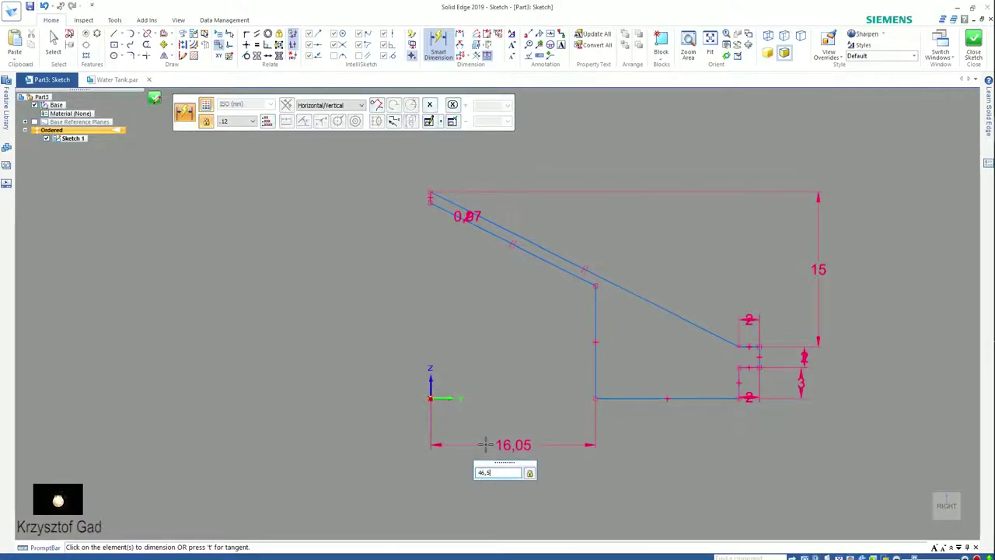
{"action": "key", "text": "Return"}
Dimension the step's outer vertical line 50 from the vertical axis
{"action": "scroll", "coordinate": [485, 444], "scroll_direction": "up", "scroll_amount": 2}
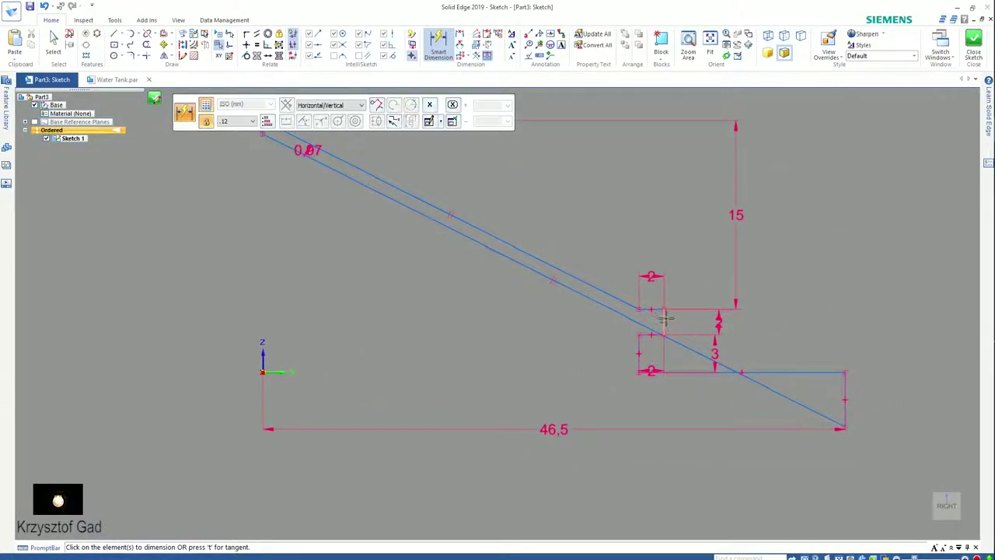
{"action": "left_click", "coordinate": [665, 315]}
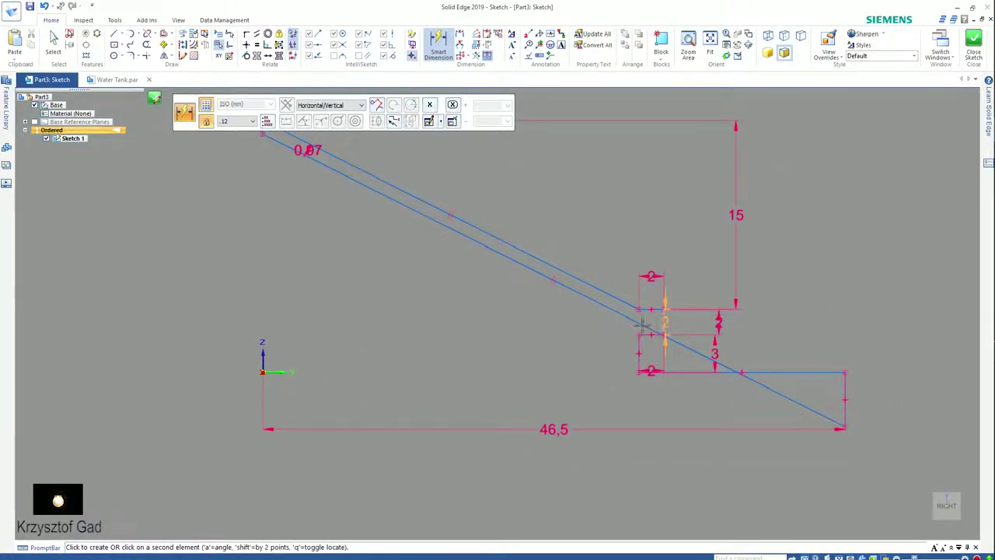
{"action": "left_click", "coordinate": [262, 373]}
{"action": "scroll", "coordinate": [311, 412], "scroll_direction": "down", "scroll_amount": 1}
{"action": "scroll", "coordinate": [365, 447], "scroll_direction": "down", "scroll_amount": 1}
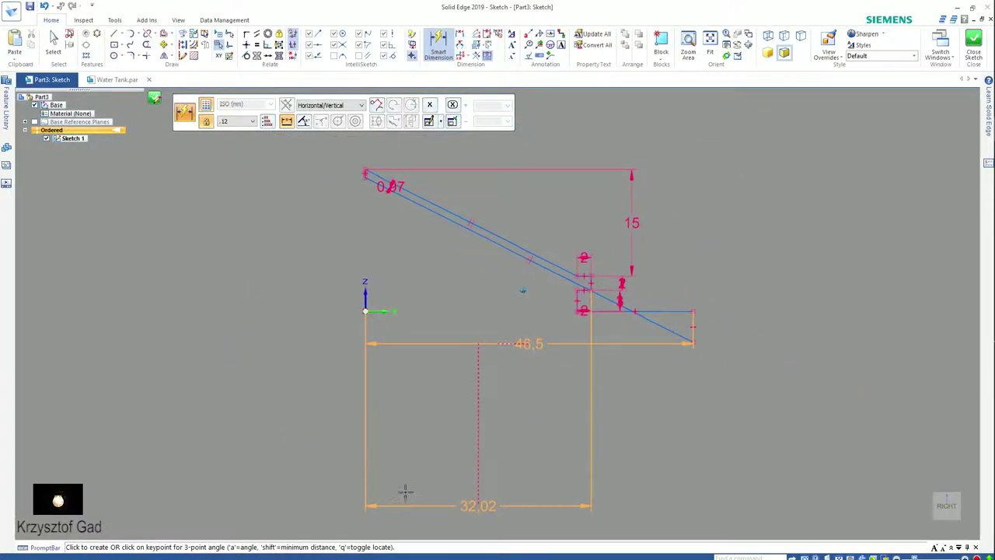
{"action": "left_click", "coordinate": [415, 481]}
{"action": "type", "text": "5"}
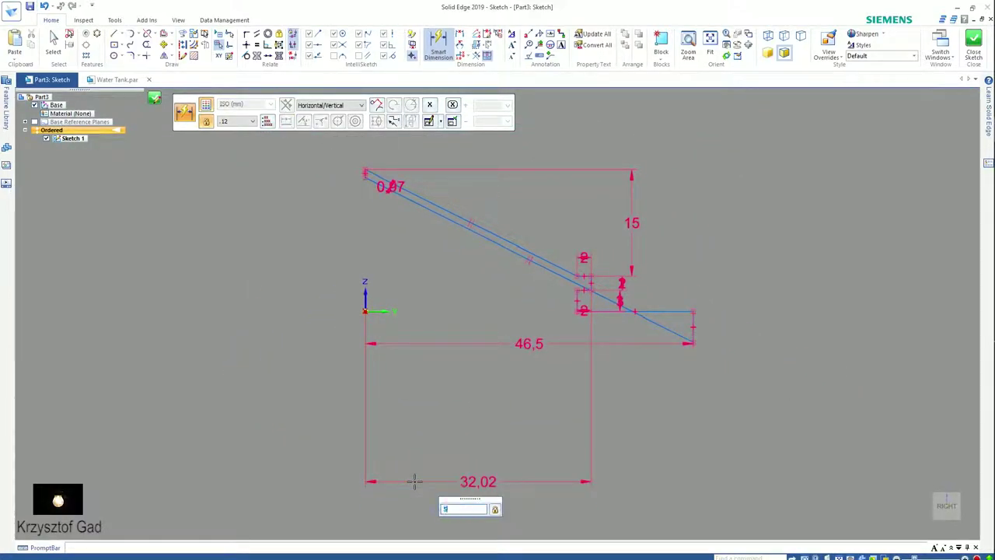
{"action": "type", "text": "0"}
{"action": "key", "text": "Return"}
Add the 48 reference distance from the inner vertical line to the axis
{"action": "scroll", "coordinate": [414, 481], "scroll_direction": "up", "scroll_amount": 2}
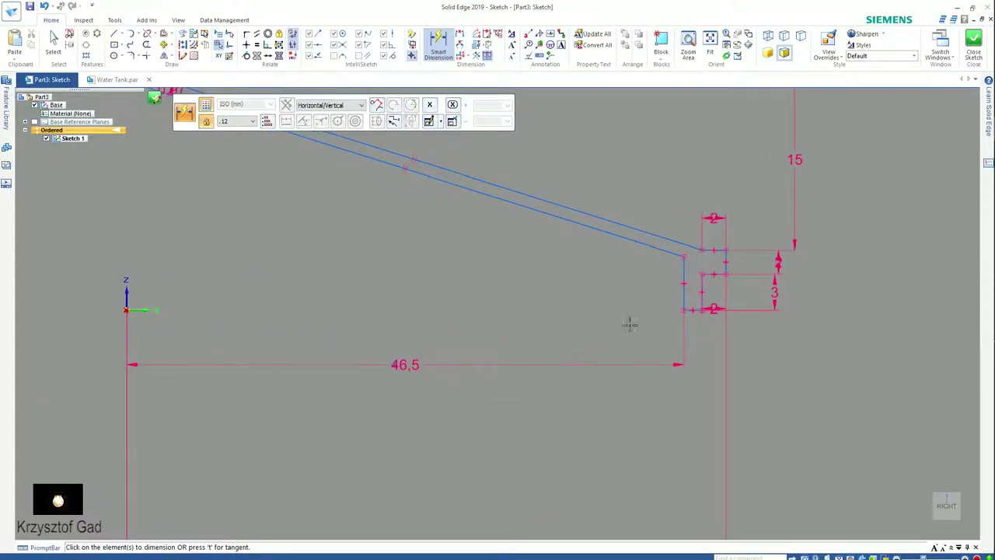
{"action": "left_click", "coordinate": [701, 299]}
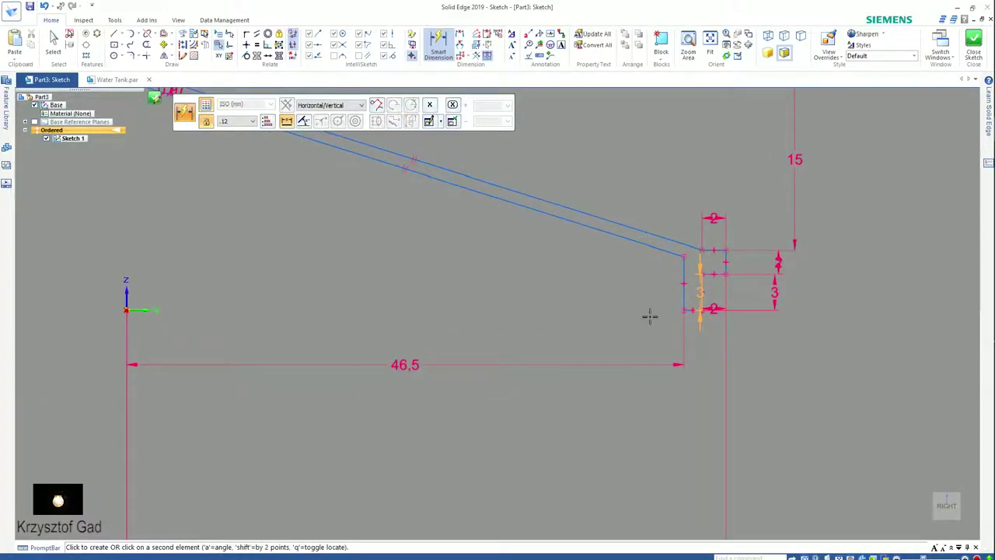
{"action": "left_click", "coordinate": [136, 311]}
{"action": "scroll", "coordinate": [256, 489], "scroll_direction": "down", "scroll_amount": 2}
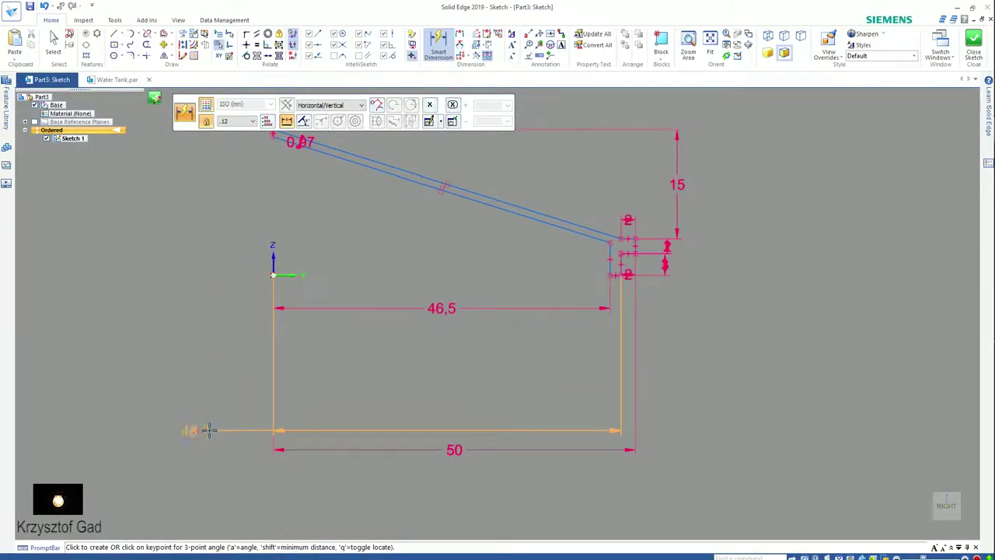
{"action": "left_click", "coordinate": [215, 421]}
{"action": "key", "text": "Escape"}
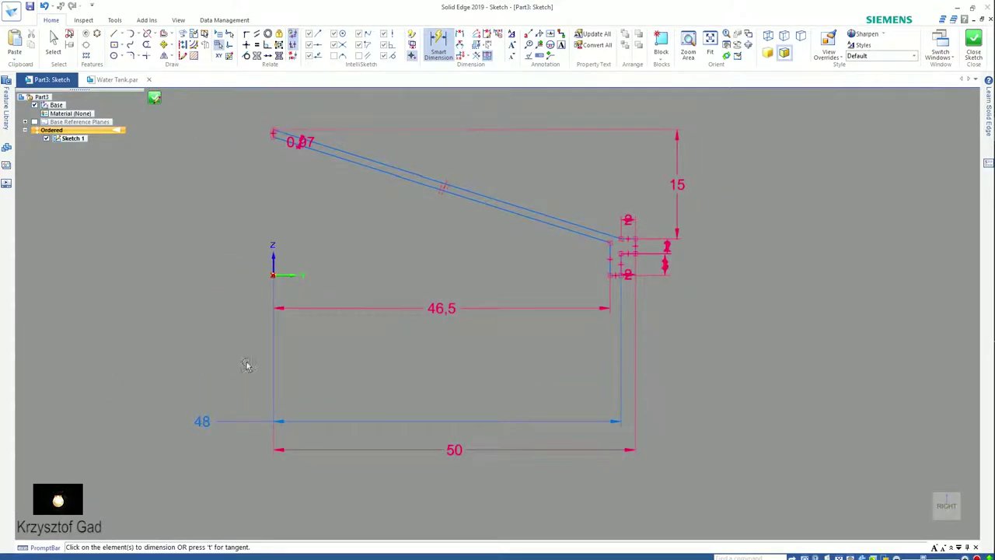
{"action": "scroll", "coordinate": [696, 288], "scroll_direction": "up", "scroll_amount": 1}
Zoom into the step area, then fit the whole lid sketch in the window
{"action": "scroll", "coordinate": [675, 304], "scroll_direction": "up", "scroll_amount": 3}
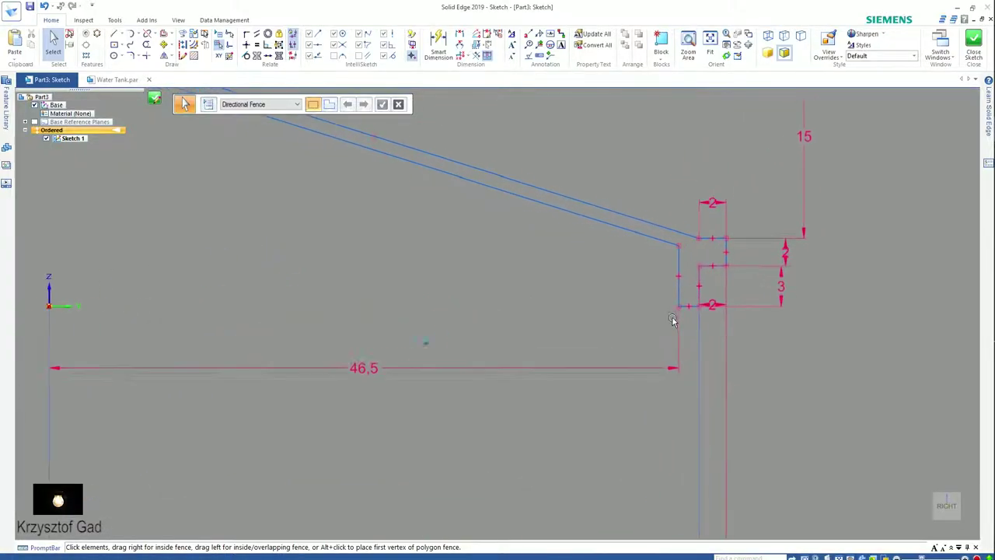
{"action": "scroll", "coordinate": [673, 318], "scroll_direction": "up", "scroll_amount": 3}
{"action": "scroll", "coordinate": [710, 345], "scroll_direction": "up", "scroll_amount": 2}
{"action": "left_click", "coordinate": [698, 298]}
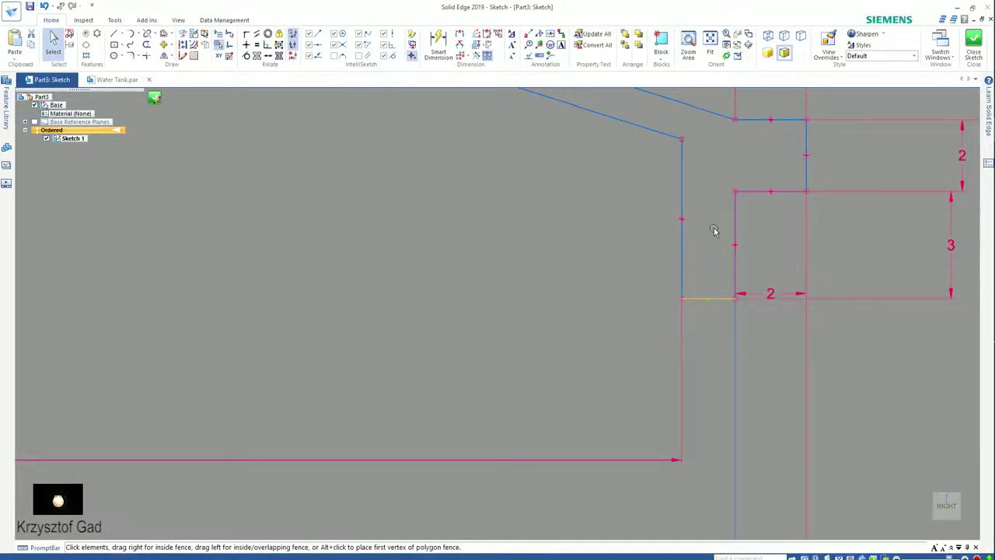
{"action": "scroll", "coordinate": [542, 250], "scroll_direction": "down", "scroll_amount": 2}
{"action": "scroll", "coordinate": [542, 251], "scroll_direction": "down", "scroll_amount": 2}
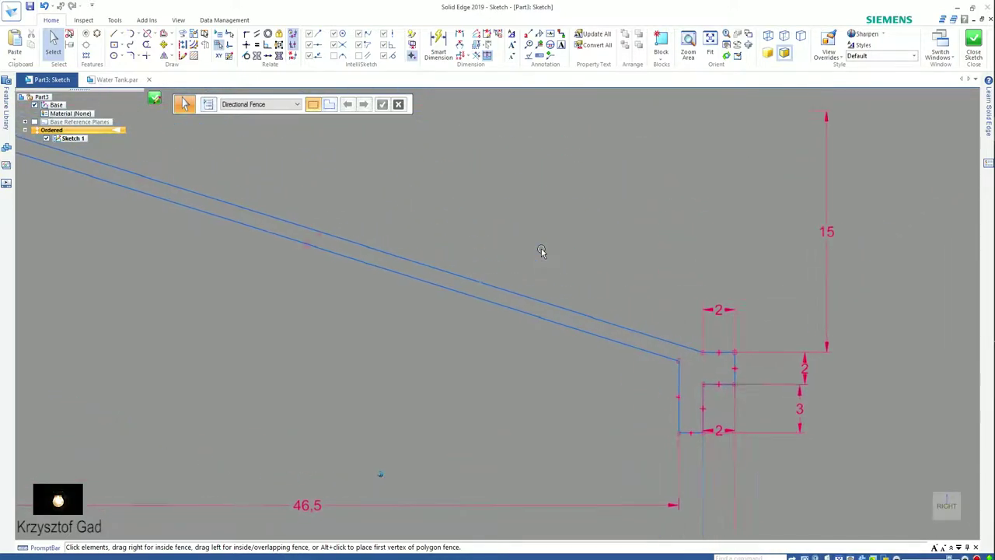
{"action": "key", "text": "ctrl+shift+f"}
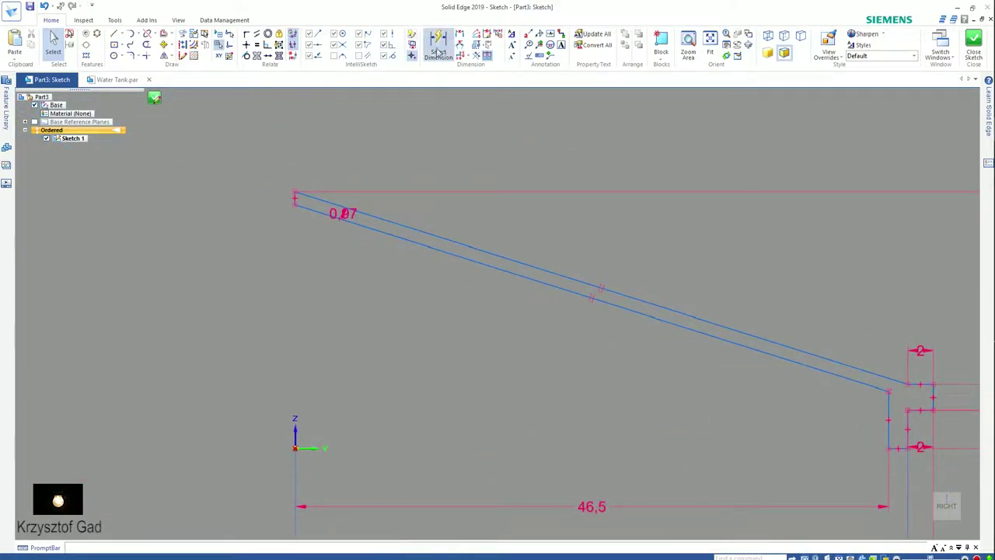
{"action": "left_click", "coordinate": [439, 51]}
{"action": "key", "text": "Escape"}
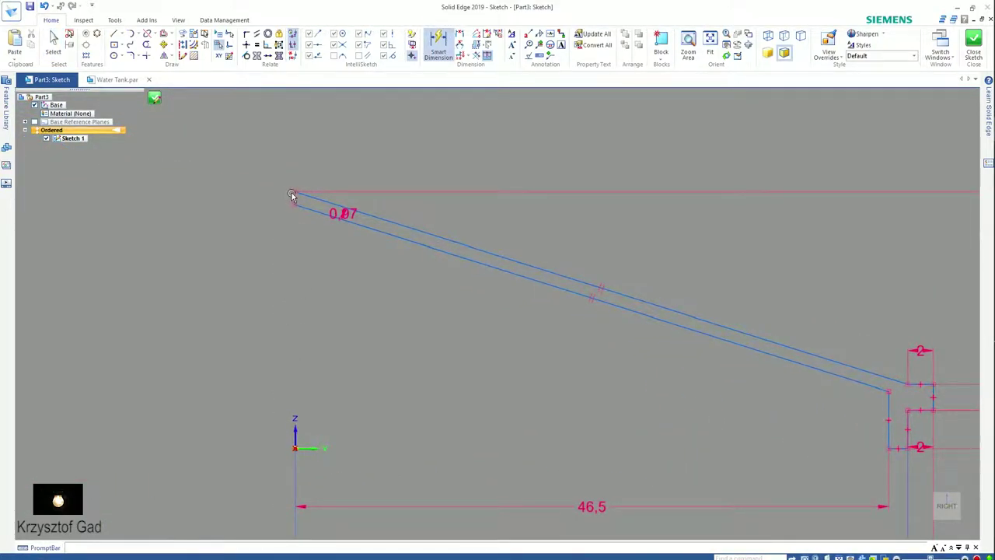
Draw a short vertical line joining the left ends of the two slanted lines
{"action": "left_click", "coordinate": [294, 201]}
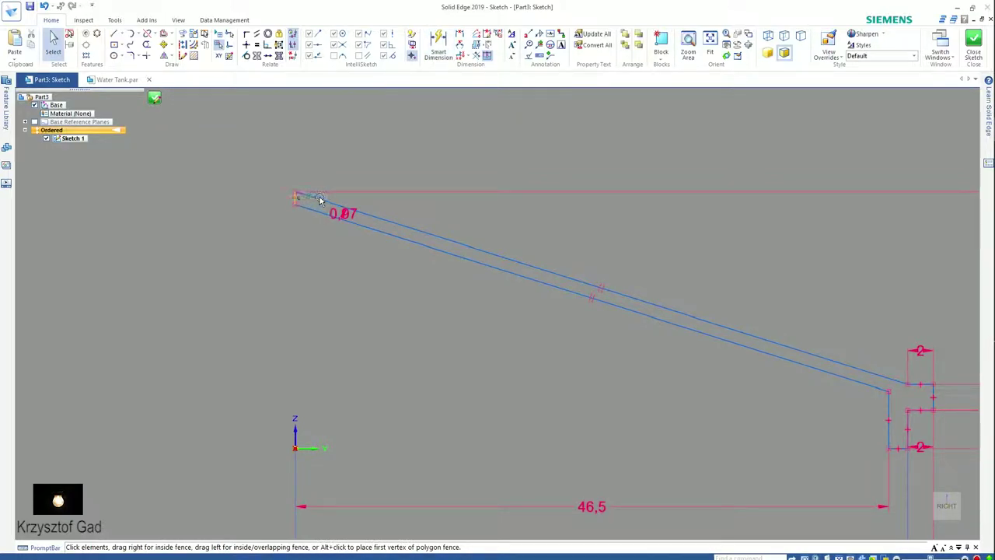
{"action": "left_click", "coordinate": [366, 208]}
{"action": "scroll", "coordinate": [339, 280], "scroll_direction": "up", "scroll_amount": 3}
{"action": "scroll", "coordinate": [417, 374], "scroll_direction": "up", "scroll_amount": 3}
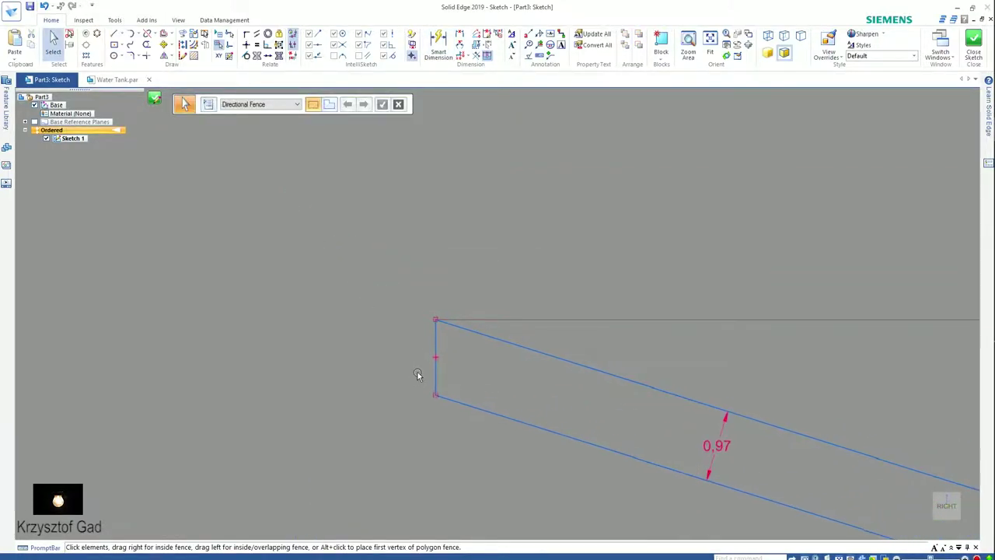
{"action": "left_click", "coordinate": [435, 373]}
{"action": "scroll", "coordinate": [513, 382], "scroll_direction": "down", "scroll_amount": 2}
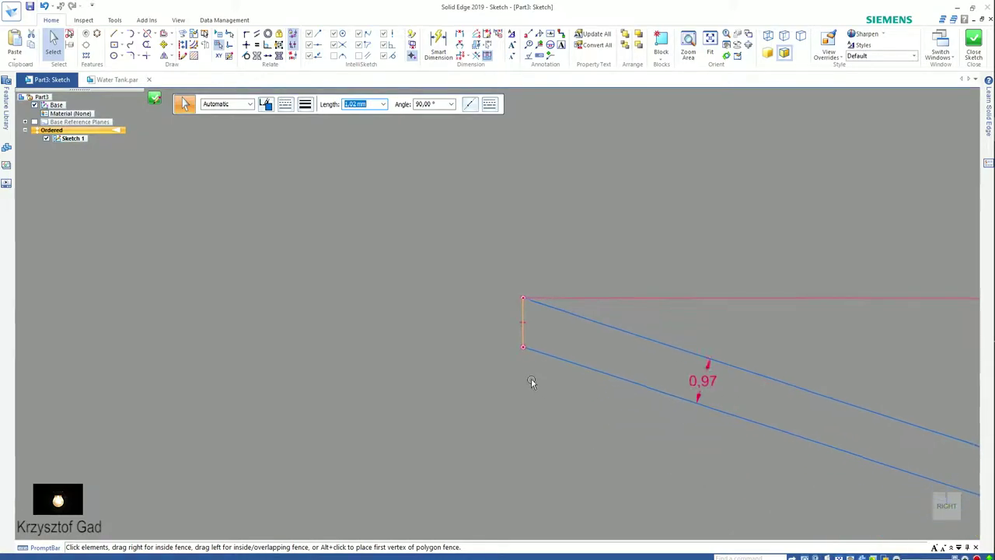
{"action": "scroll", "coordinate": [502, 289], "scroll_direction": "down", "scroll_amount": 2}
{"action": "scroll", "coordinate": [502, 288], "scroll_direction": "down", "scroll_amount": 2}
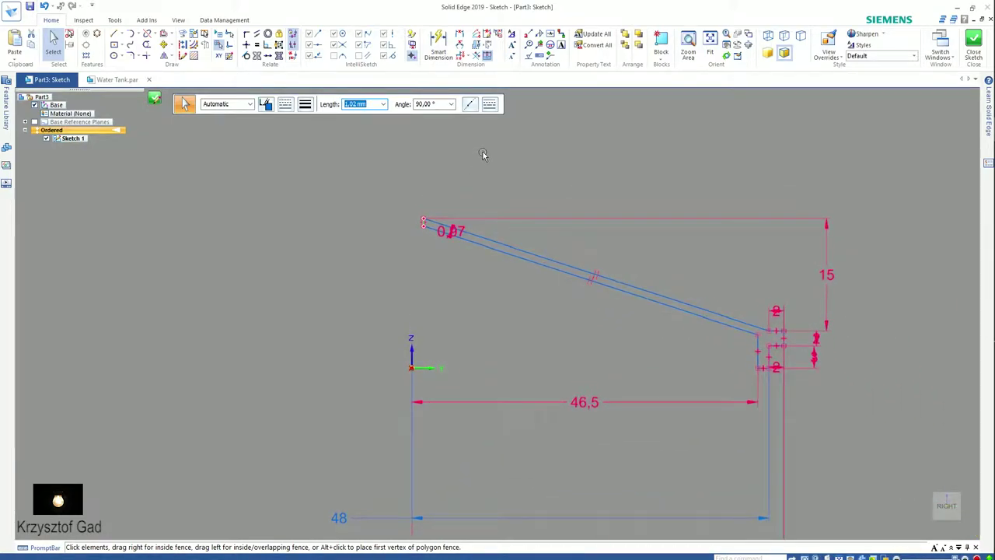
{"action": "left_click", "coordinate": [438, 42]}
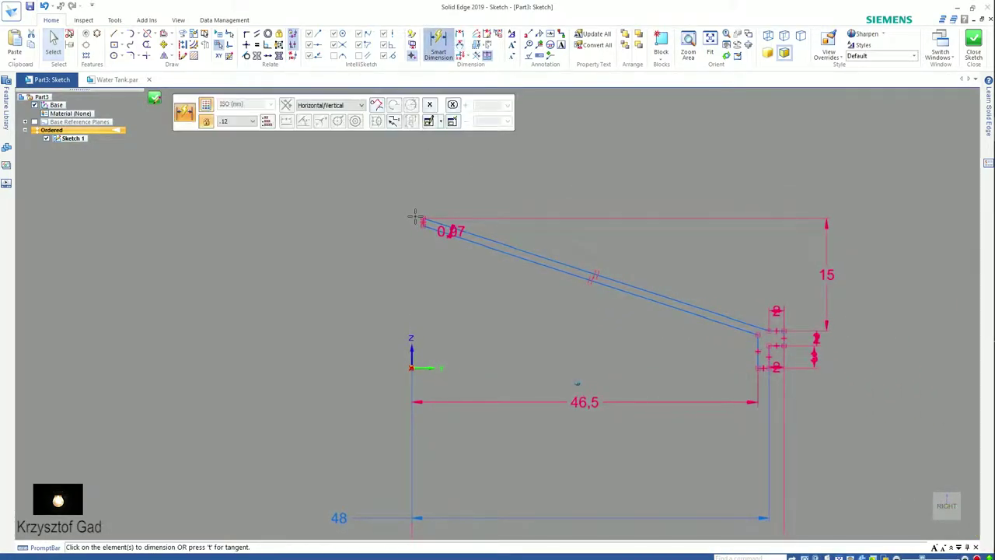
Dimension the lip's left end line 5 mm horizontally from the Z axis
{"action": "scroll", "coordinate": [415, 217], "scroll_direction": "up", "scroll_amount": 3}
{"action": "scroll", "coordinate": [422, 327], "scroll_direction": "up", "scroll_amount": 3}
{"action": "left_click", "coordinate": [387, 354]}
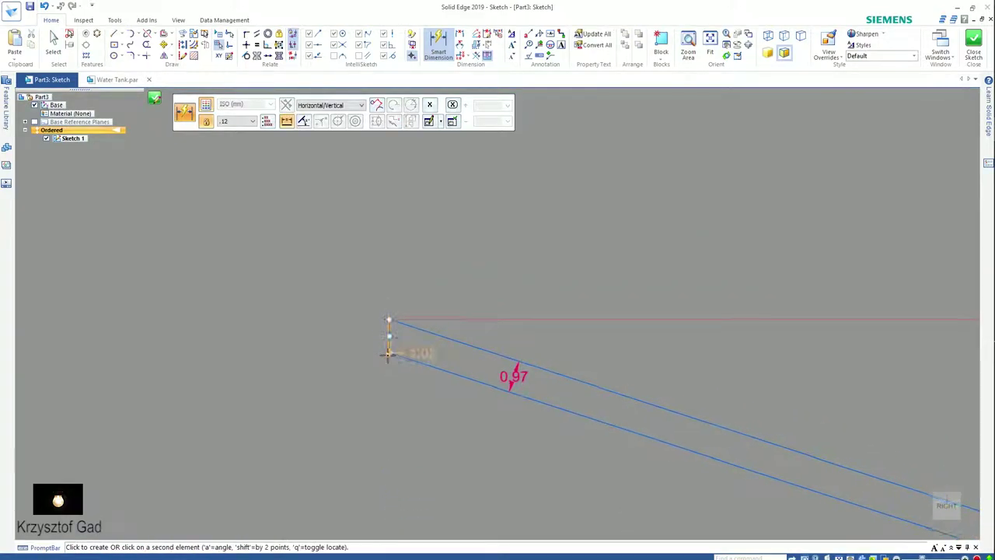
{"action": "scroll", "coordinate": [392, 357], "scroll_direction": "down", "scroll_amount": 2}
{"action": "scroll", "coordinate": [398, 373], "scroll_direction": "down", "scroll_amount": 2}
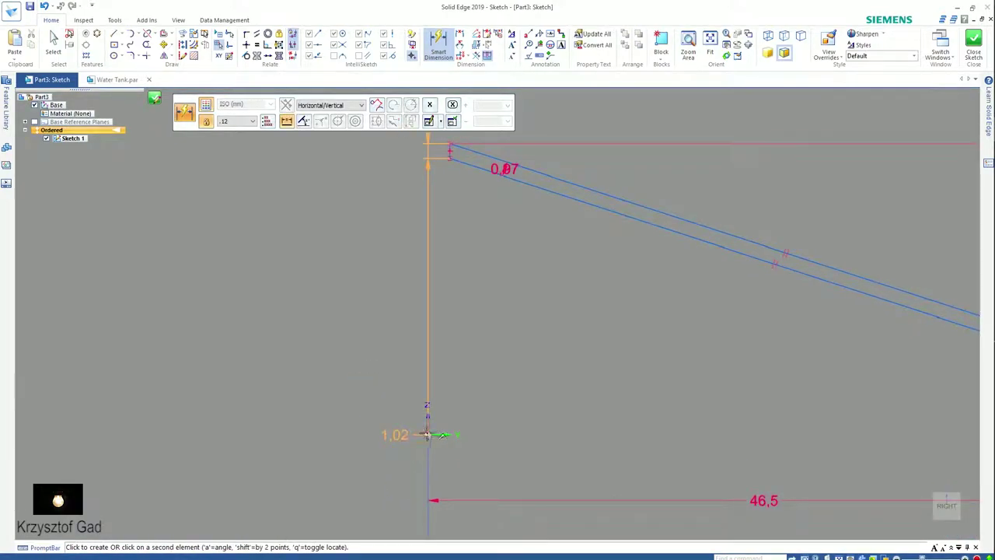
{"action": "left_click", "coordinate": [427, 435]}
{"action": "left_click", "coordinate": [440, 384]}
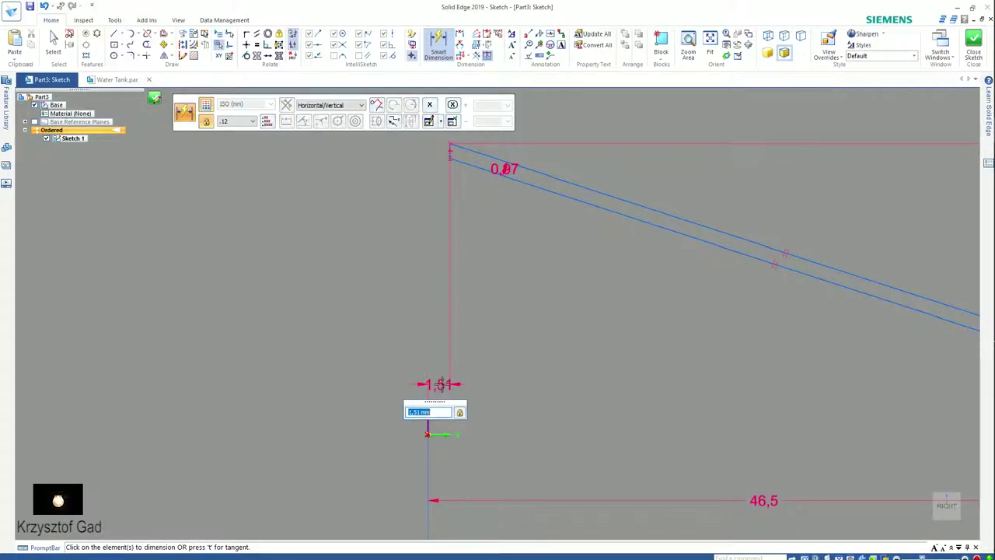
{"action": "type", "text": "5"}
{"action": "key", "text": "Return"}
{"action": "scroll", "coordinate": [440, 388], "scroll_direction": "down", "scroll_amount": 2}
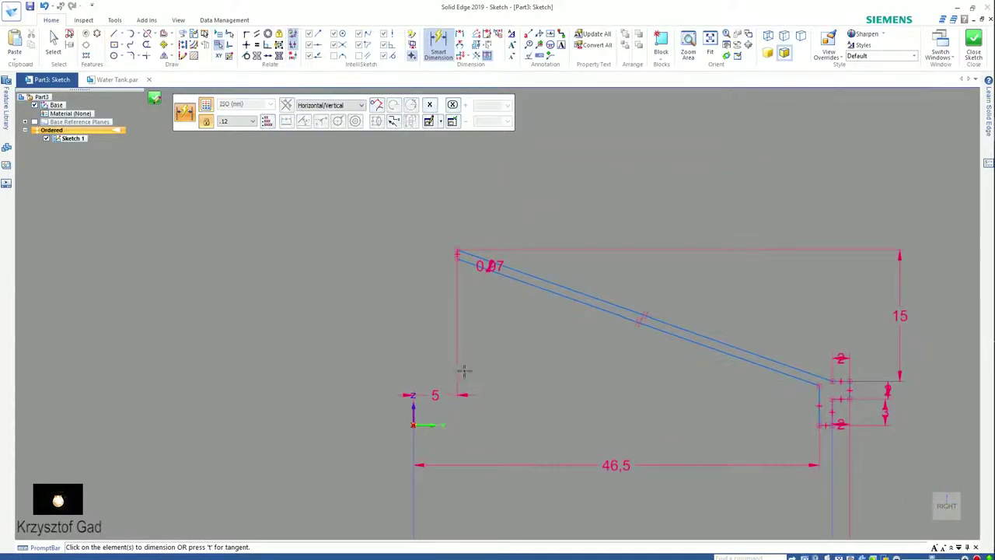
{"action": "key", "text": "Escape"}
{"action": "left_click", "coordinate": [424, 397]}
Move the 5 dimension above the lid profile
{"action": "left_click_drag", "start_coordinate": [457, 248], "coordinate": [438, 226]}
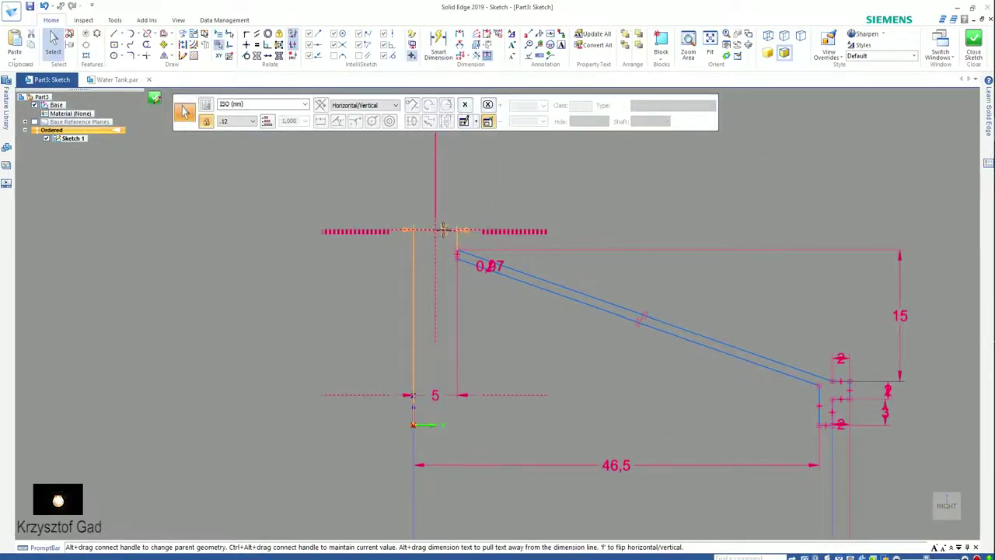
{"action": "left_click", "coordinate": [438, 225]}
{"action": "scroll", "coordinate": [839, 396], "scroll_direction": "up", "scroll_amount": 3}
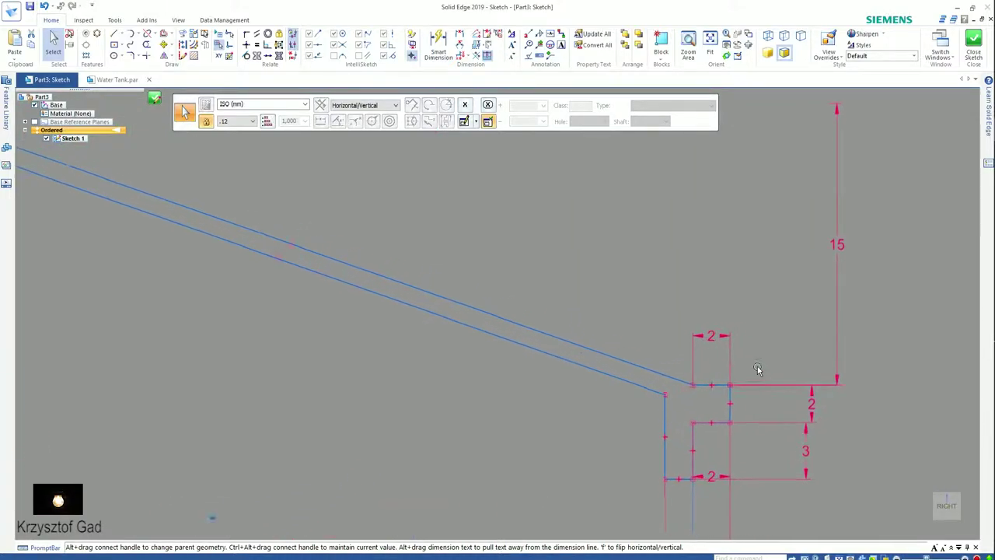
{"action": "scroll", "coordinate": [700, 389], "scroll_direction": "up", "scroll_amount": 1}
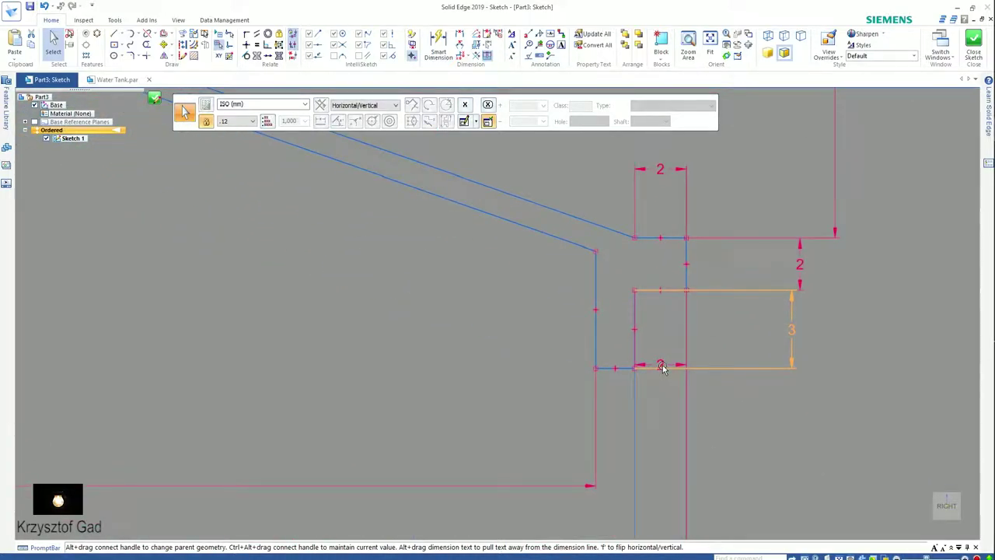
Dimension the lower-right step's bottom edge and right edge at 2 mm each
{"action": "left_click", "coordinate": [662, 367]}
{"action": "left_click", "coordinate": [662, 364]}
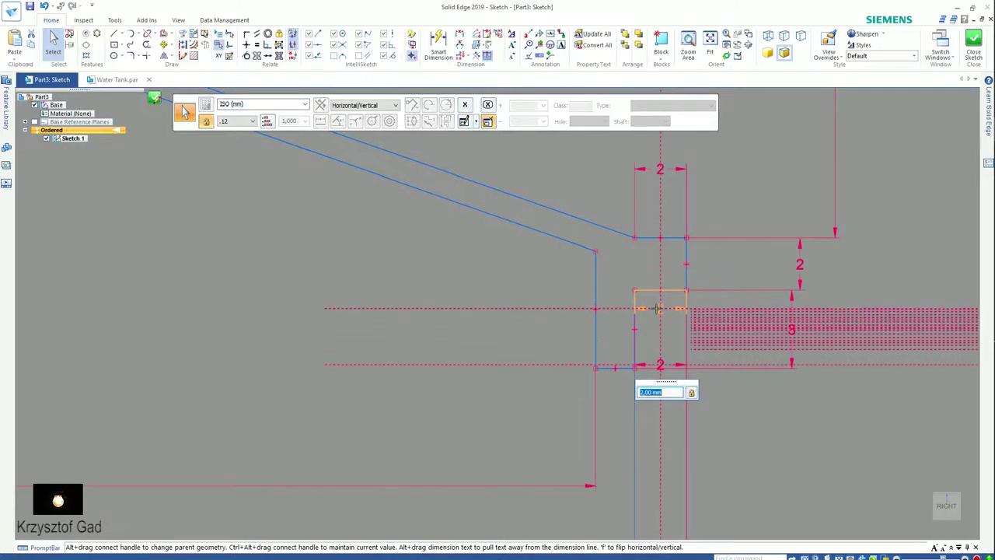
{"action": "left_click", "coordinate": [657, 311]}
{"action": "left_click", "coordinate": [687, 264]}
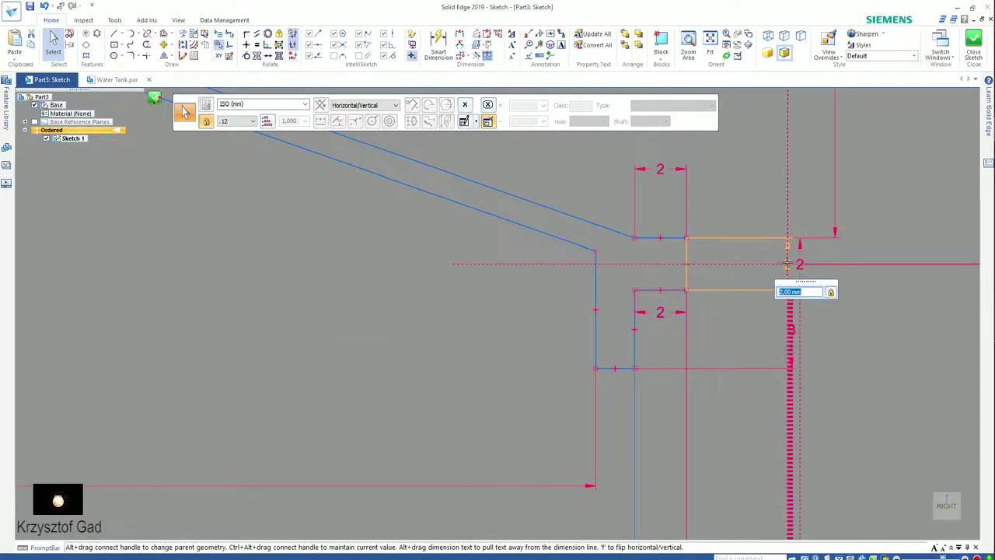
{"action": "left_click", "coordinate": [789, 264]}
{"action": "key", "text": "Escape"}
Reposition the 50 and 0.97 dimension labels into clear spots
{"action": "scroll", "coordinate": [526, 355], "scroll_direction": "down", "scroll_amount": 2}
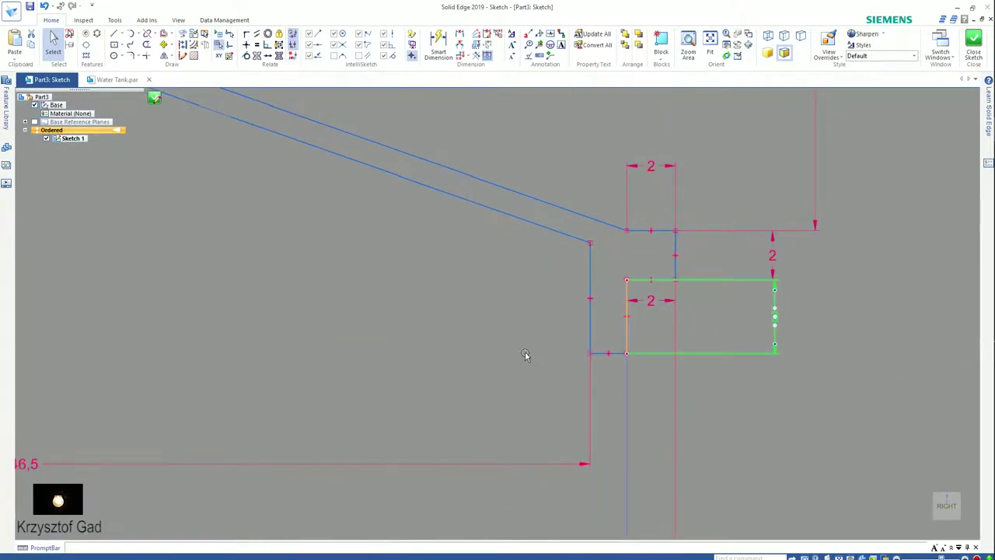
{"action": "scroll", "coordinate": [523, 351], "scroll_direction": "down", "scroll_amount": 2}
{"action": "left_click", "coordinate": [271, 390]}
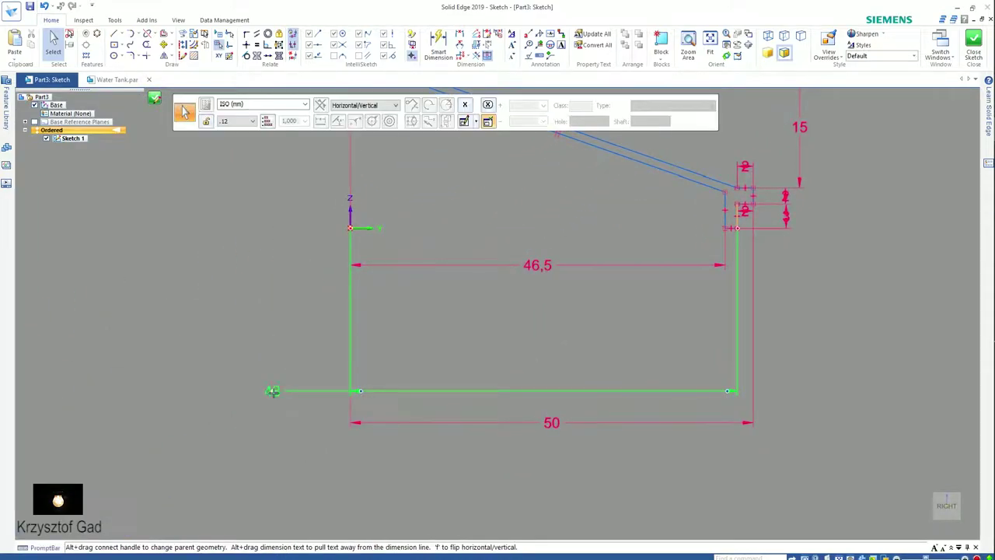
{"action": "left_click_drag", "start_coordinate": [509, 395], "coordinate": [550, 331]}
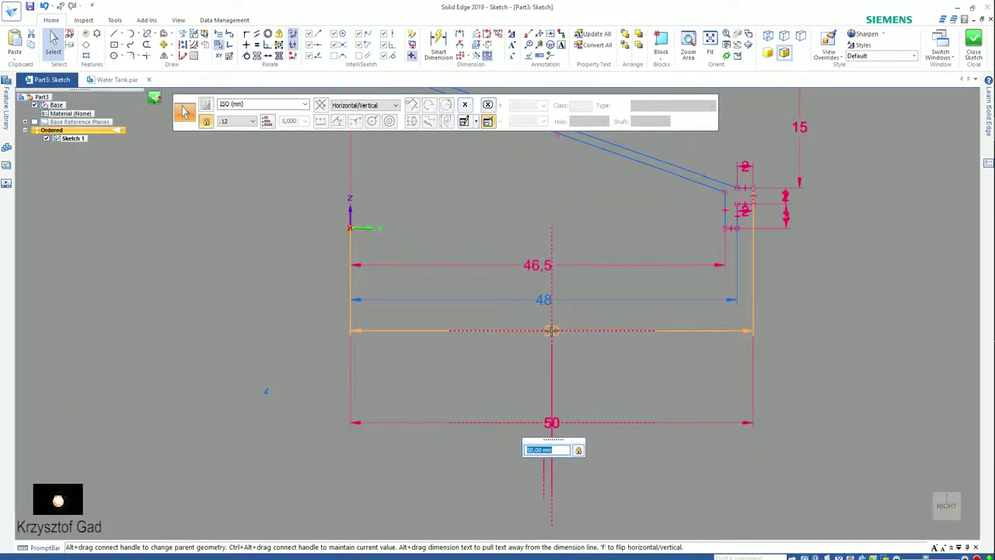
{"action": "left_click", "coordinate": [484, 391]}
{"action": "left_click_drag", "start_coordinate": [426, 205], "coordinate": [558, 278]}
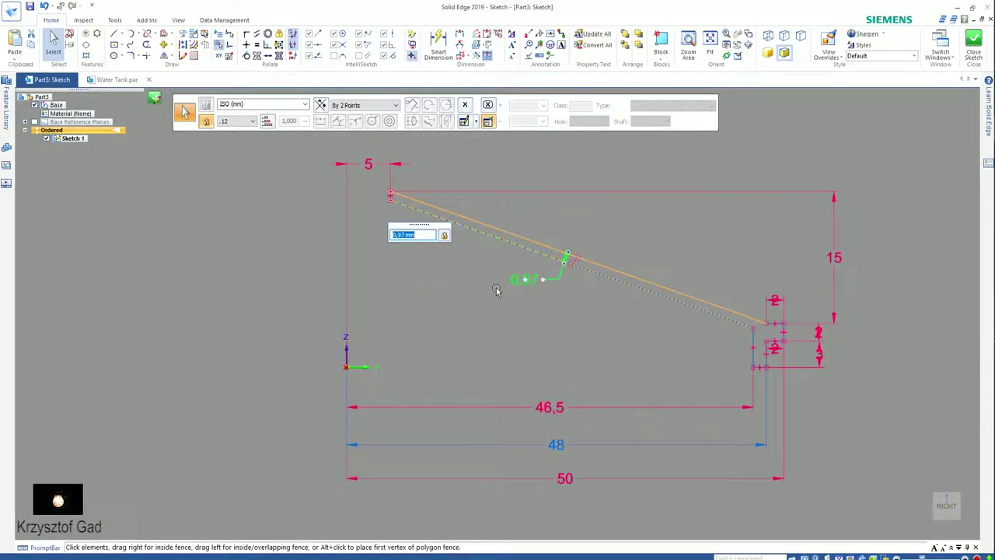
{"action": "left_click", "coordinate": [496, 311]}
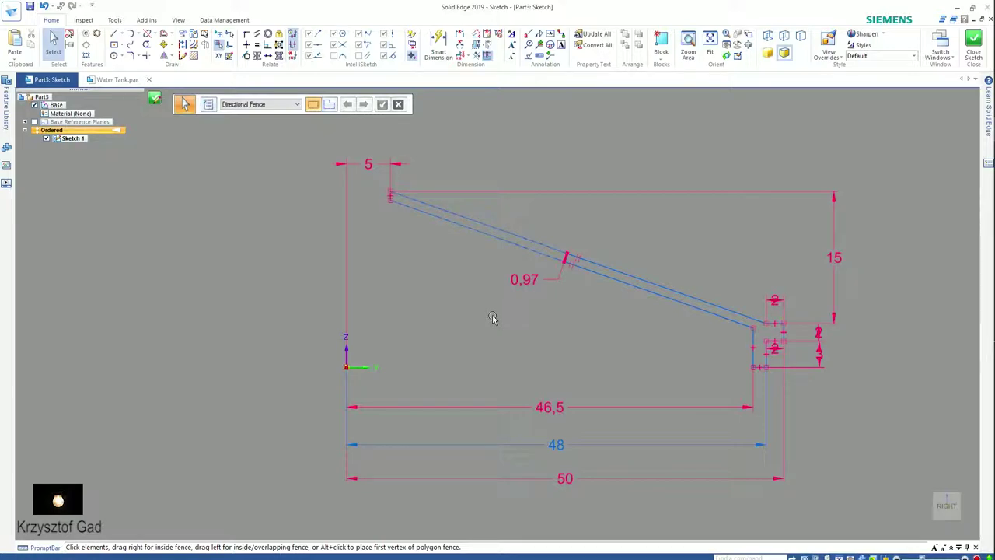
Draw a vertical construction line up from the origin as the axis and close the sketch
{"action": "left_click", "coordinate": [121, 38]}
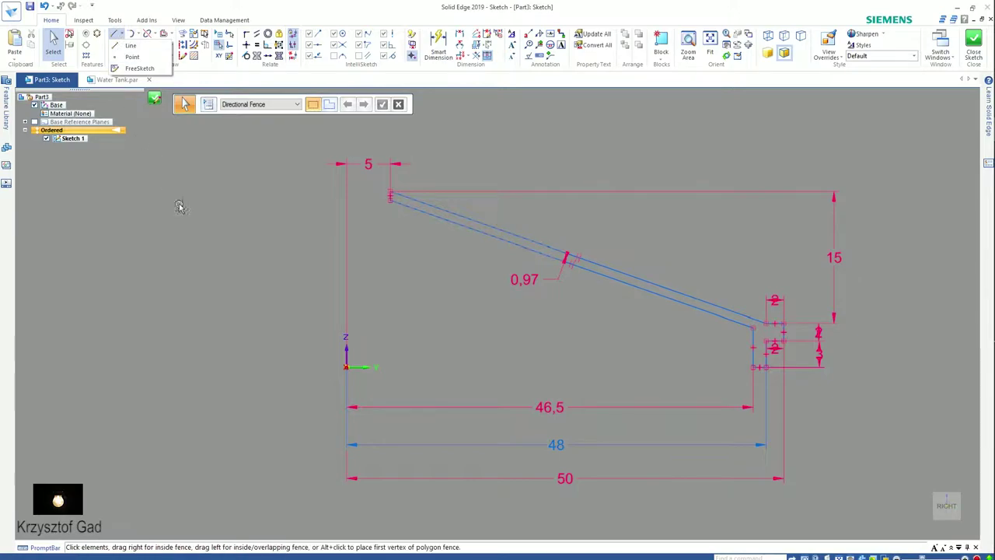
{"action": "left_click", "coordinate": [133, 45]}
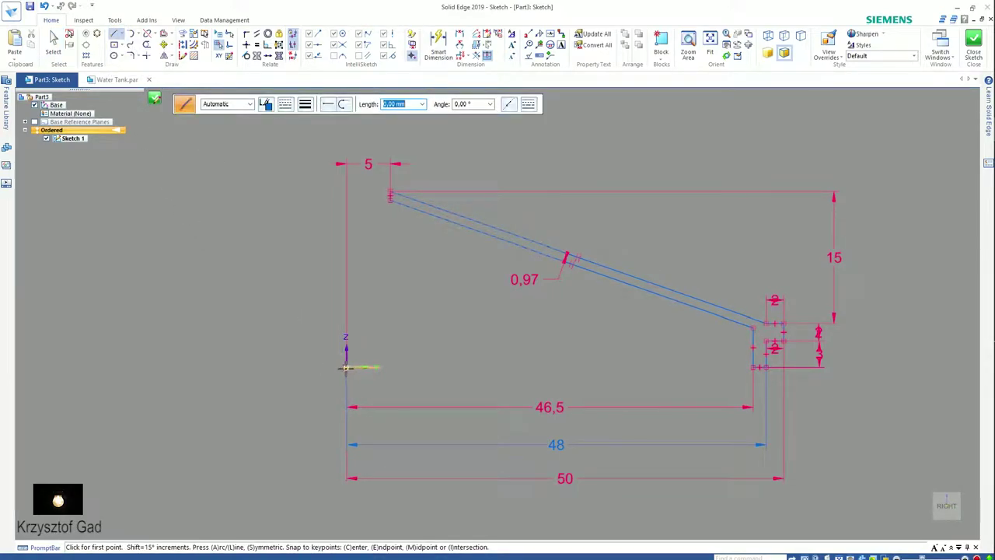
{"action": "left_click", "coordinate": [345, 367]}
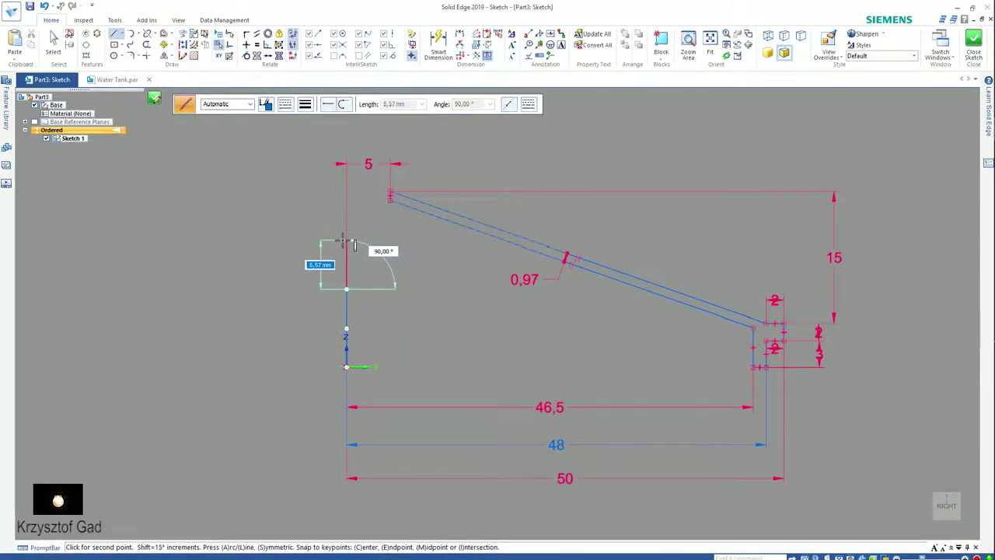
{"action": "key", "text": "Escape"}
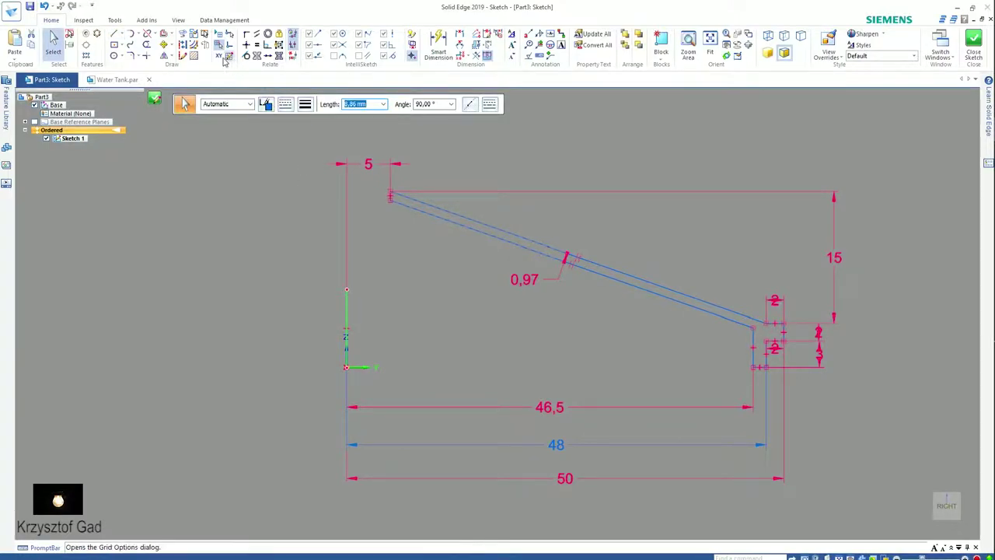
{"action": "left_click", "coordinate": [219, 45]}
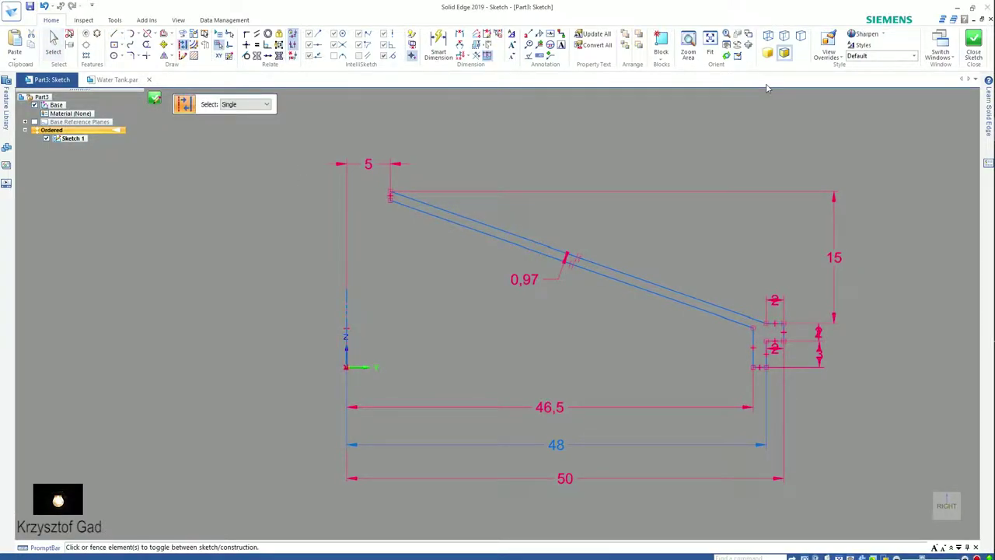
{"action": "left_click", "coordinate": [970, 48]}
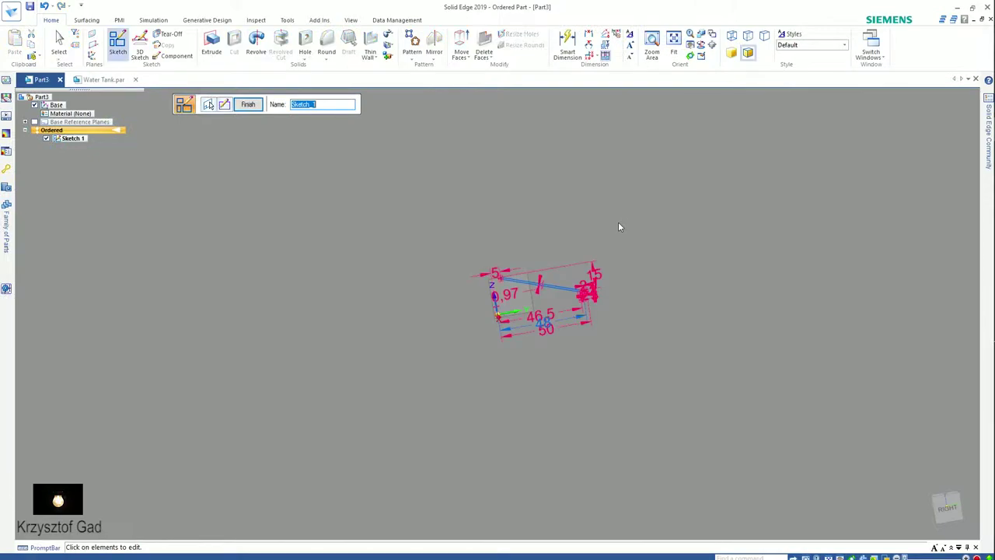
Revolve the lid profile 360° about the vertical line into Protrusion 1, then hide Sketch 1
{"action": "left_click", "coordinate": [247, 105]}
{"action": "left_click", "coordinate": [255, 45]}
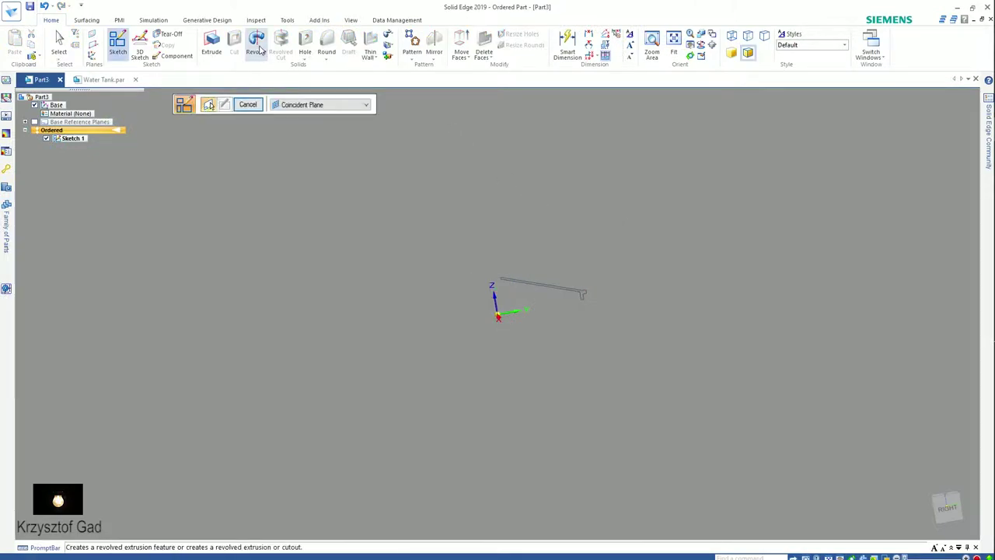
{"action": "left_click", "coordinate": [543, 288]}
{"action": "right_click", "coordinate": [468, 264]}
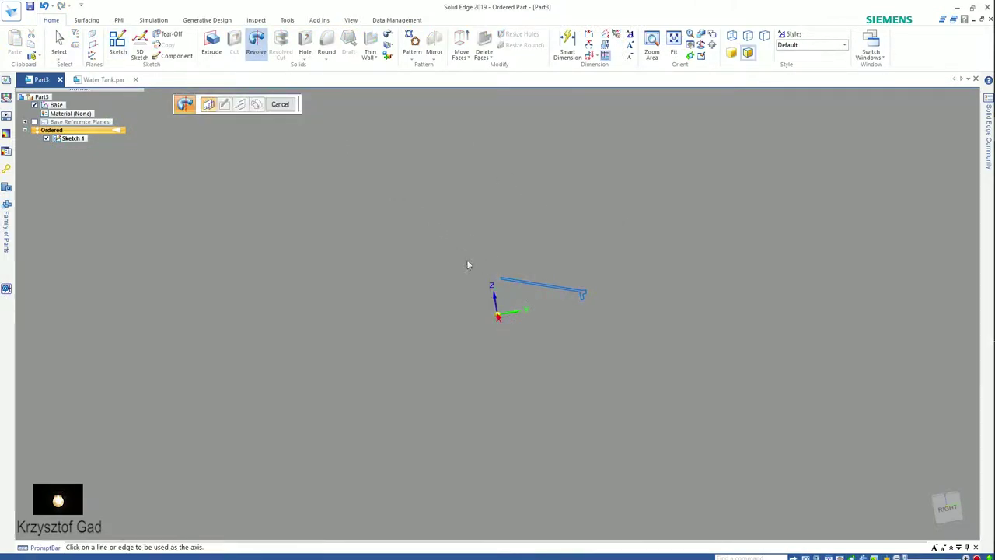
{"action": "left_click", "coordinate": [497, 309]}
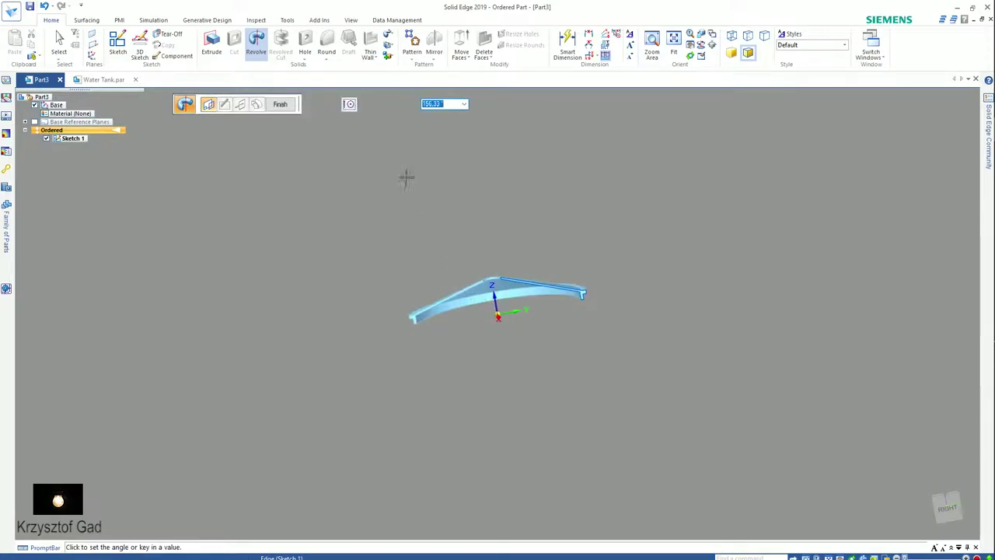
{"action": "type", "text": "360"}
{"action": "key", "text": "Return"}
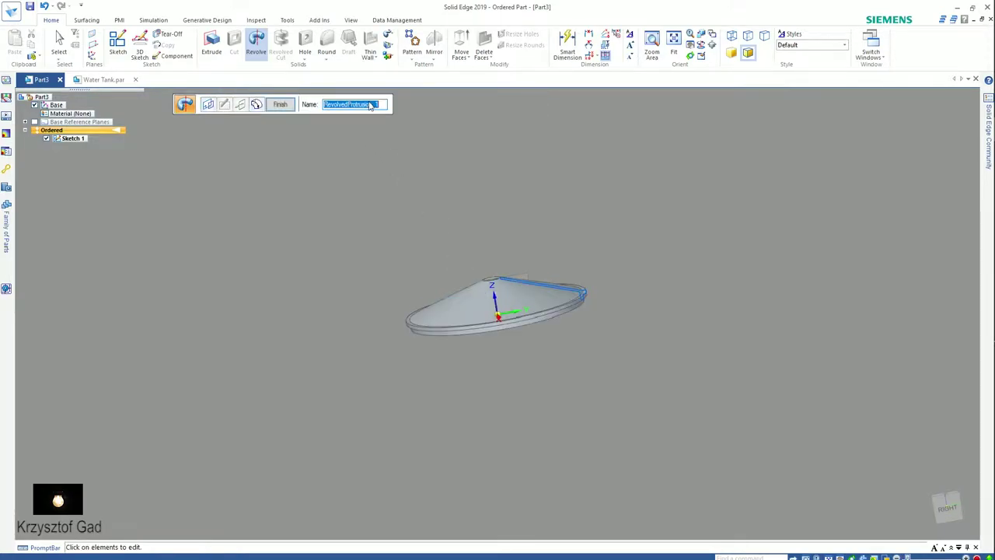
{"action": "left_click", "coordinate": [280, 104]}
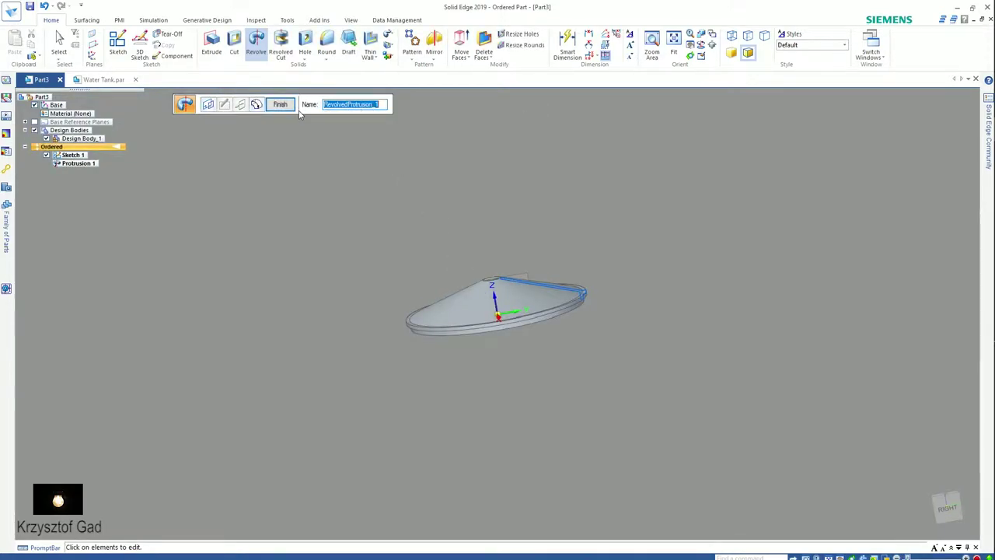
{"action": "left_click", "coordinate": [46, 155]}
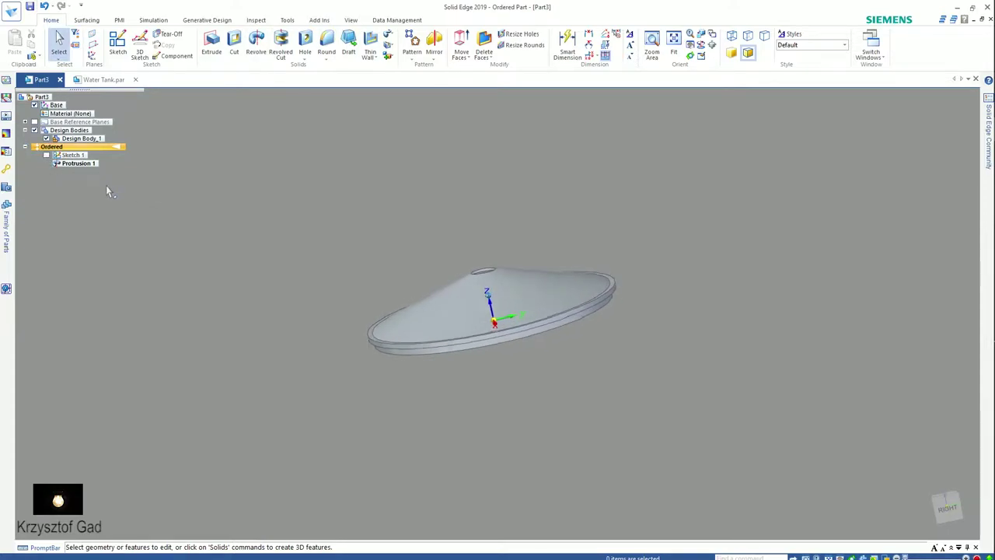
Set the lid material to PVC and paint it red with Part Painter
{"action": "right_click", "coordinate": [73, 117]}
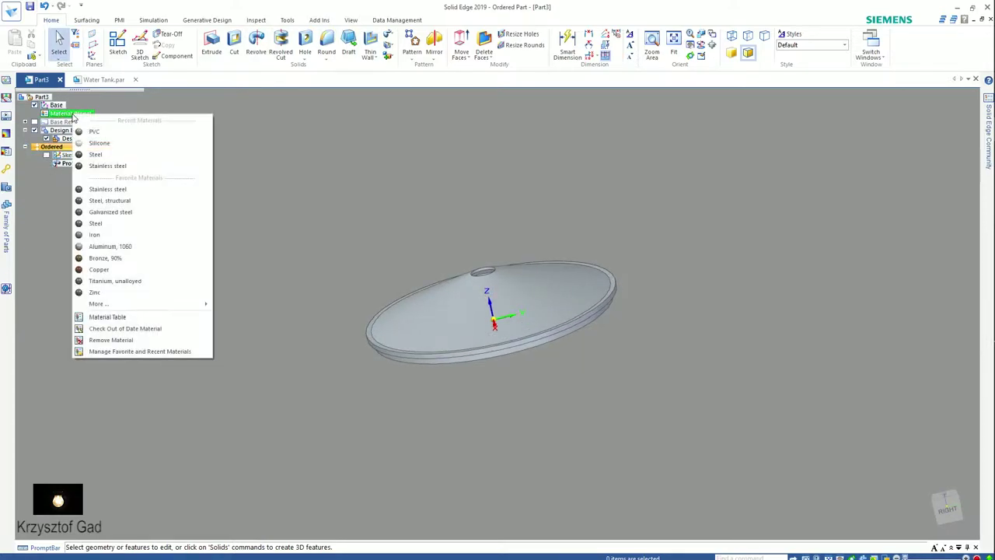
{"action": "left_click", "coordinate": [87, 133]}
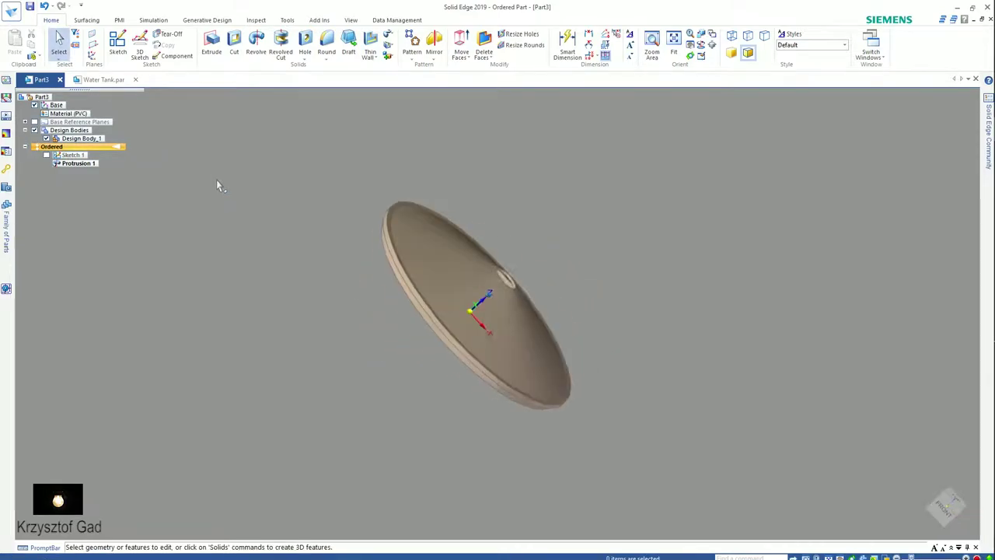
{"action": "left_click", "coordinate": [351, 19]}
{"action": "left_click", "coordinate": [349, 55]}
{"action": "left_click", "coordinate": [405, 224]}
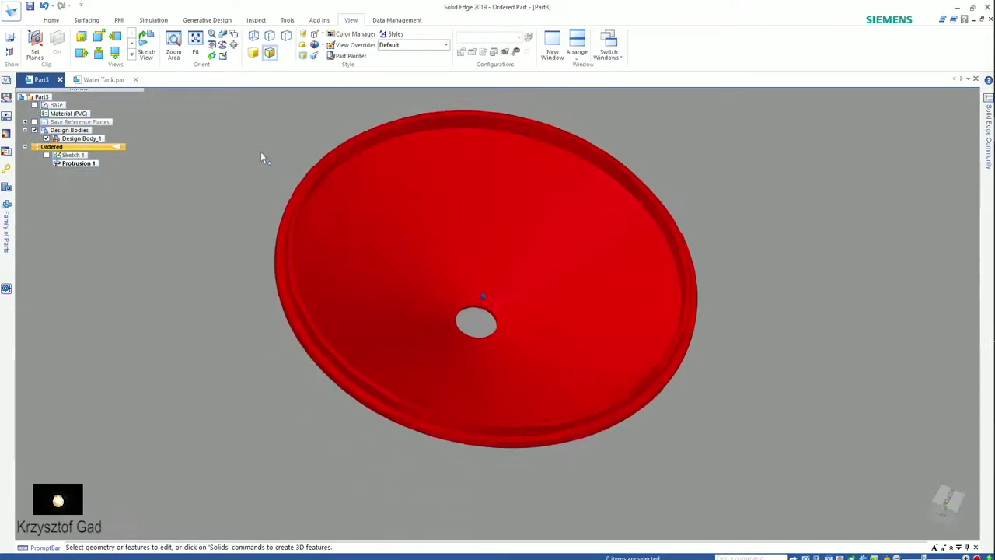
Save the part as Water Tank Lid.par
{"action": "left_click", "coordinate": [942, 509]}
{"action": "key", "text": "ctrl+s"}
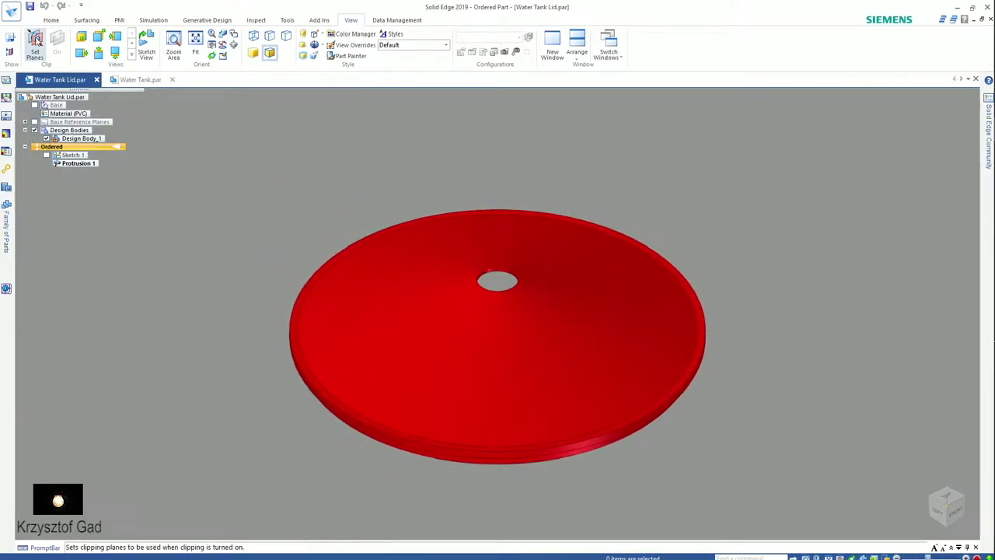
{"action": "left_click", "coordinate": [11, 14]}
{"action": "mouse_move", "coordinate": [16, 60]}
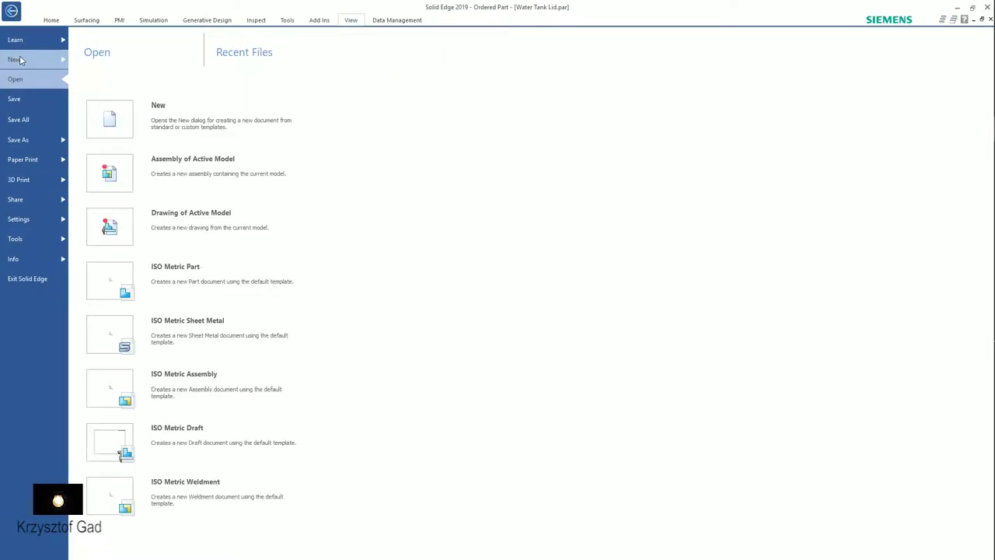
Create a new assembly and place Water Tank.par and Water Tank Lid.par from the Parts Library
{"action": "left_click", "coordinate": [188, 373]}
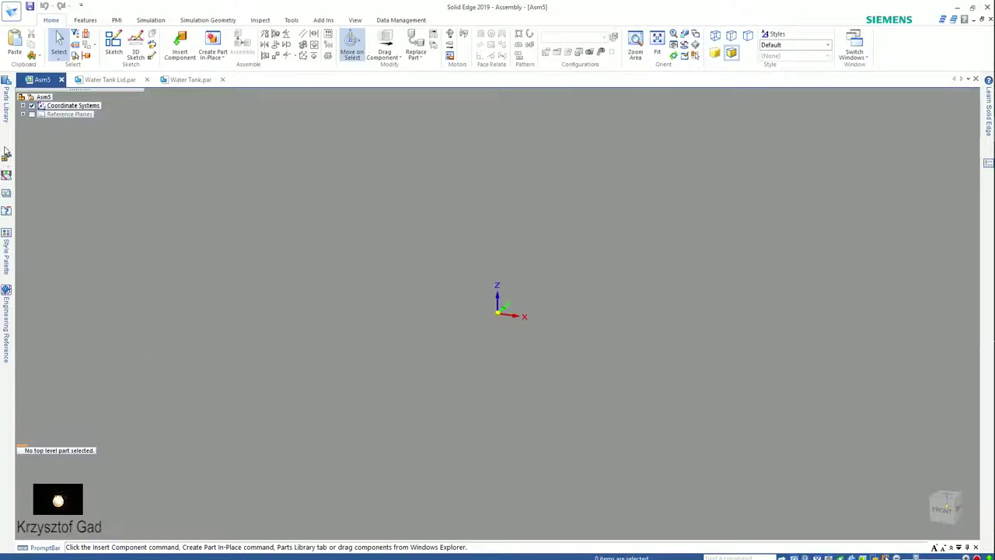
{"action": "left_click", "coordinate": [6, 115]}
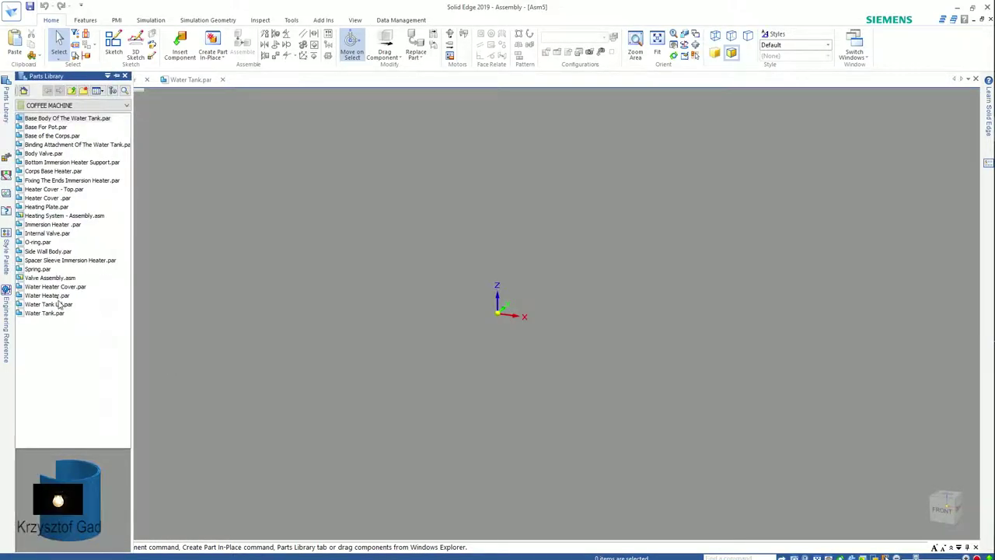
{"action": "left_click_drag", "start_coordinate": [60, 305], "coordinate": [148, 296]}
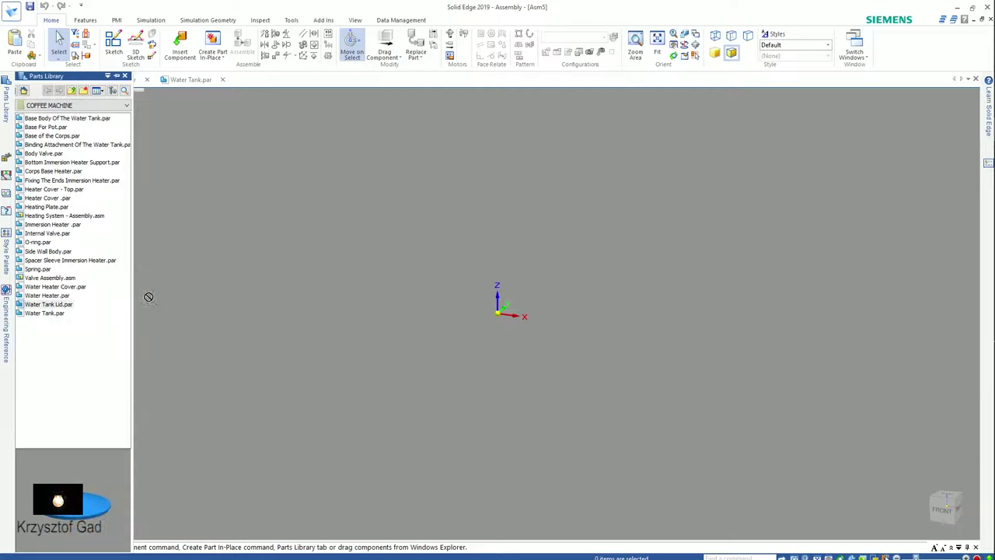
{"action": "left_click", "coordinate": [43, 315]}
{"action": "left_click_drag", "start_coordinate": [262, 312], "coordinate": [487, 313]}
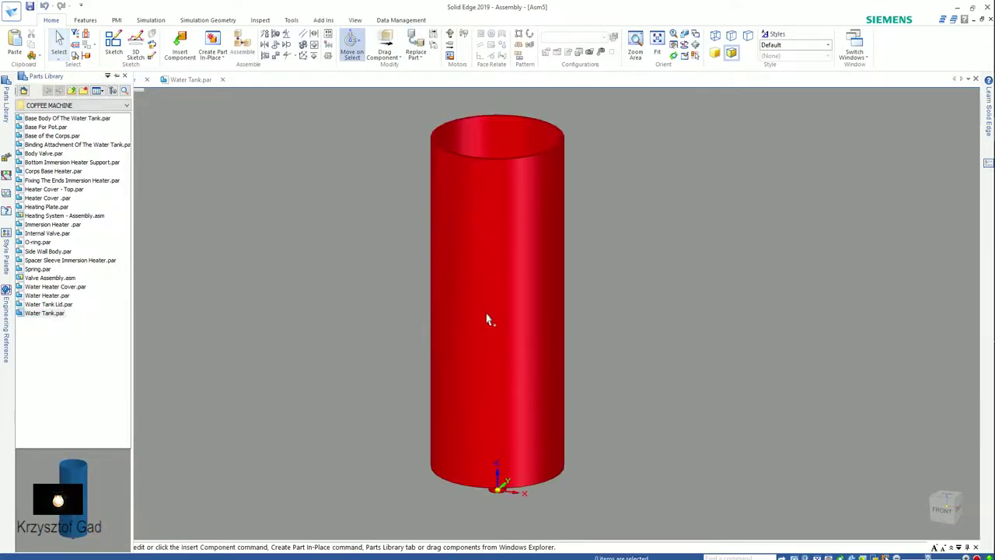
{"action": "left_click_drag", "start_coordinate": [39, 306], "coordinate": [56, 299]}
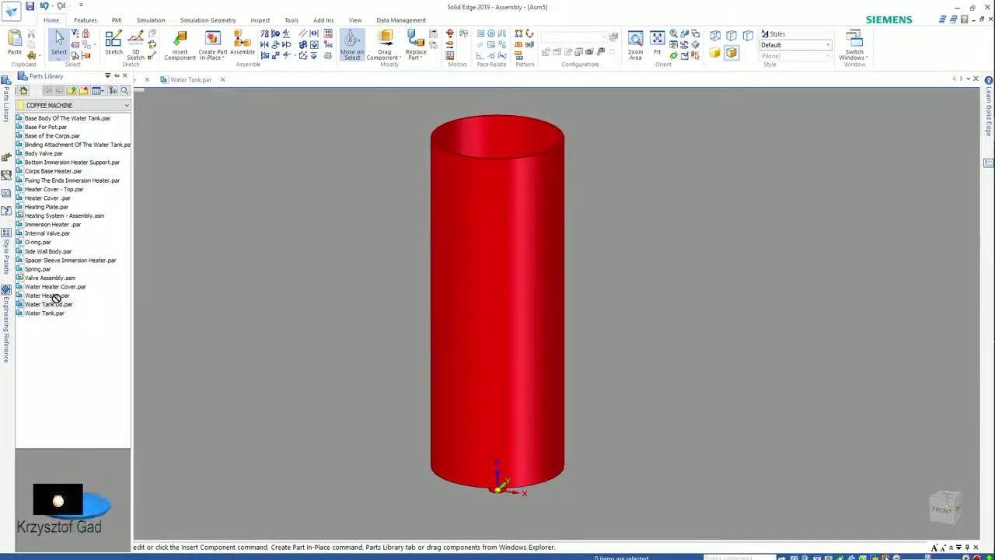
{"action": "left_click_drag", "start_coordinate": [290, 161], "coordinate": [289, 160]}
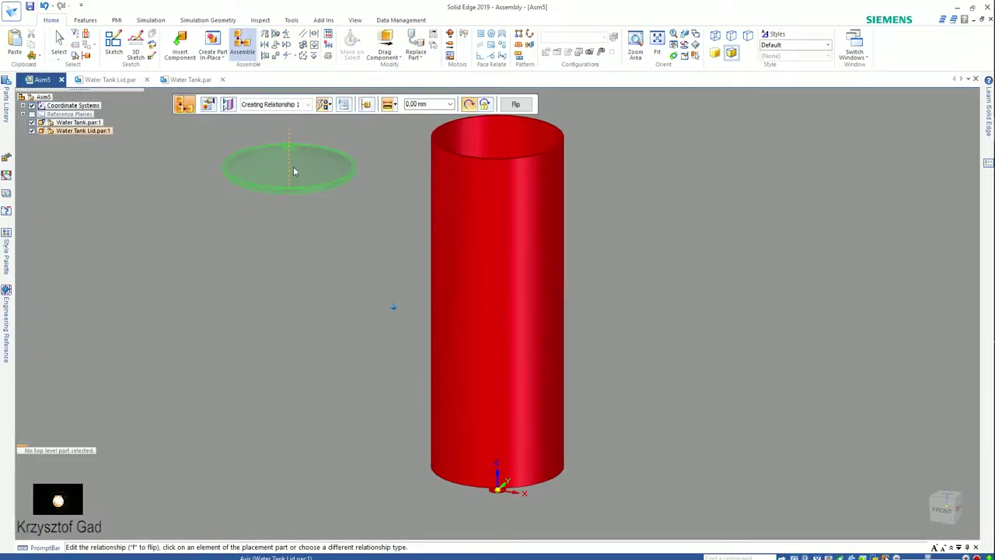
Align the lid's axis with the tank and seat it on the top rim
{"action": "left_click", "coordinate": [458, 248]}
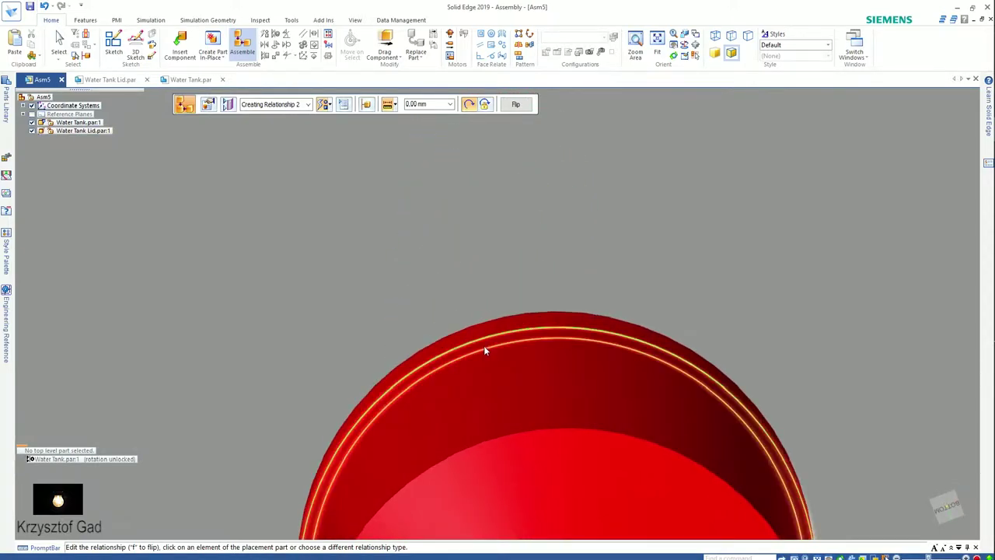
{"action": "left_click", "coordinate": [484, 346]}
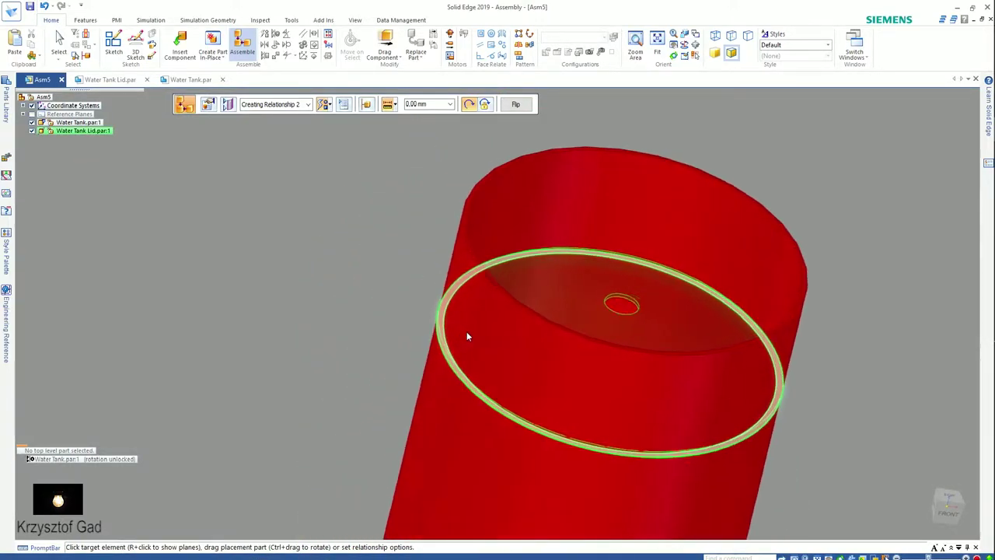
{"action": "left_click", "coordinate": [422, 272]}
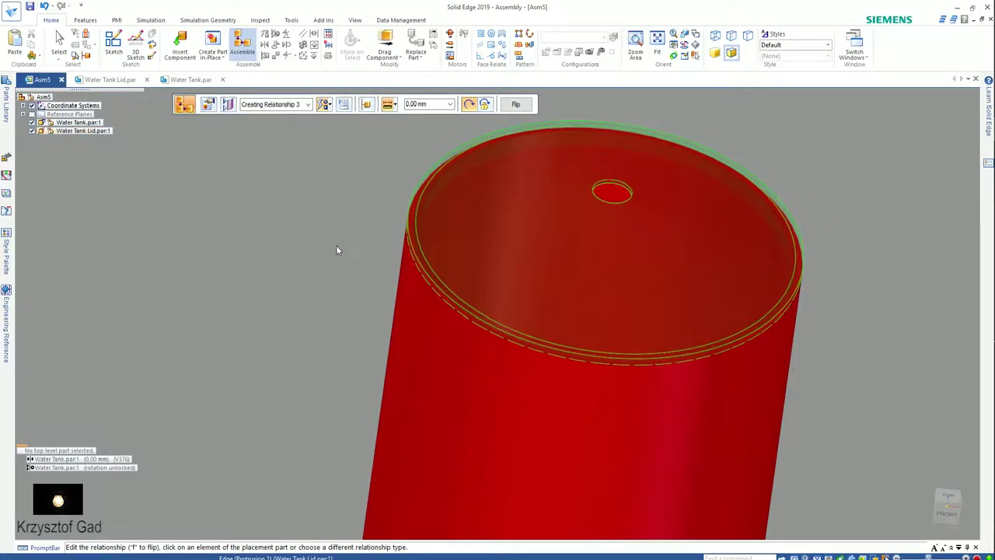
Drop Valve Assembly.asm from the Parts Library and axially align its cylindrical face with the tank's outlet hole
{"action": "left_click", "coordinate": [7, 105]}
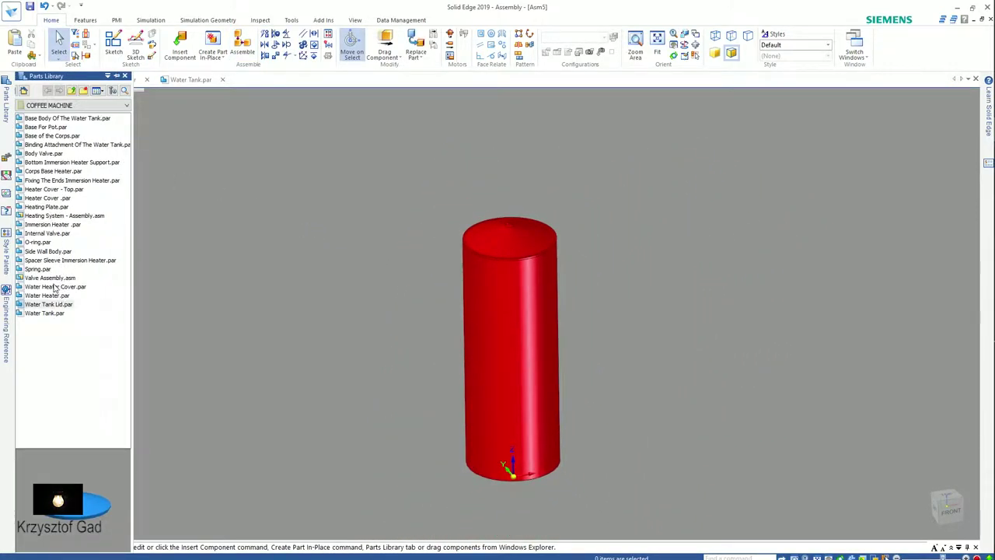
{"action": "left_click_drag", "start_coordinate": [48, 280], "coordinate": [237, 325]}
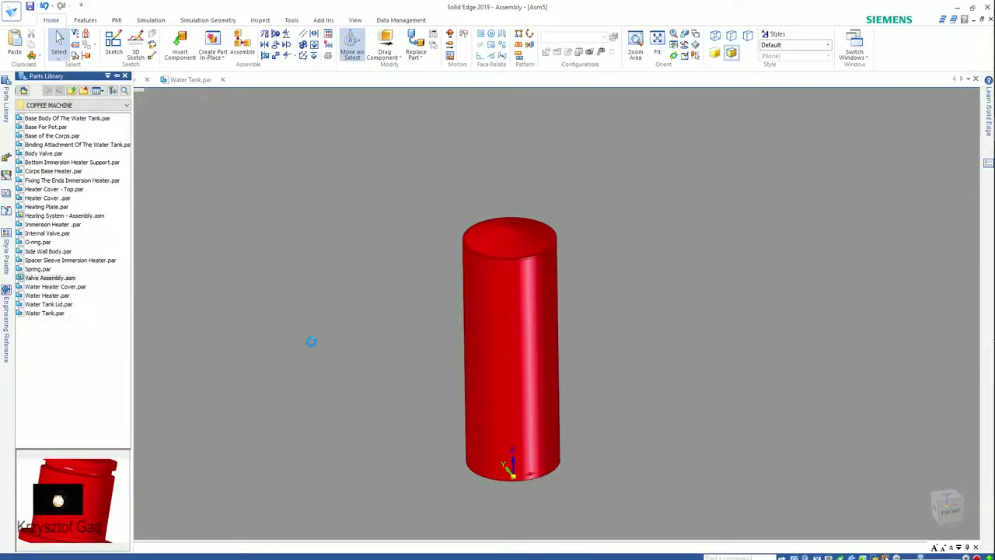
{"action": "left_click_drag", "start_coordinate": [314, 347], "coordinate": [311, 340]}
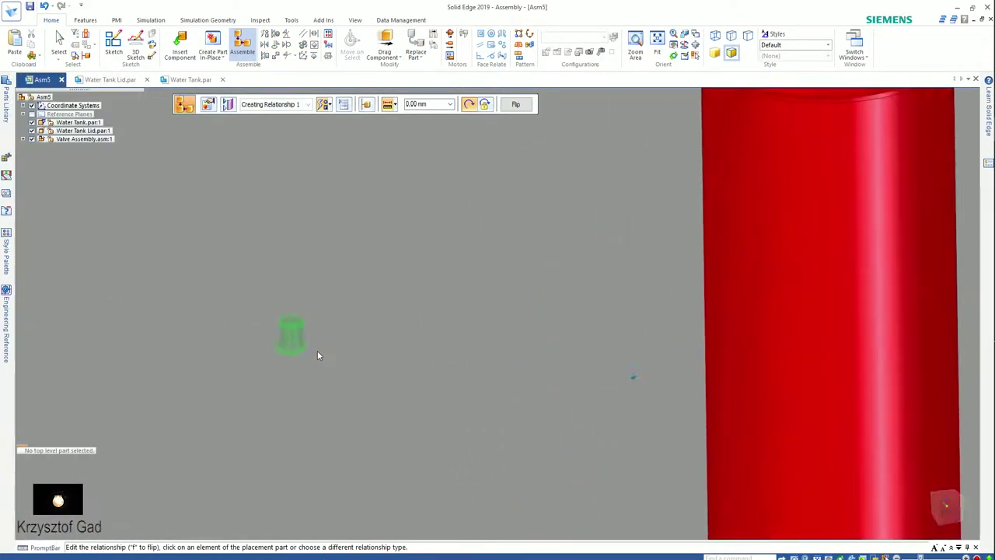
{"action": "left_click", "coordinate": [324, 367]}
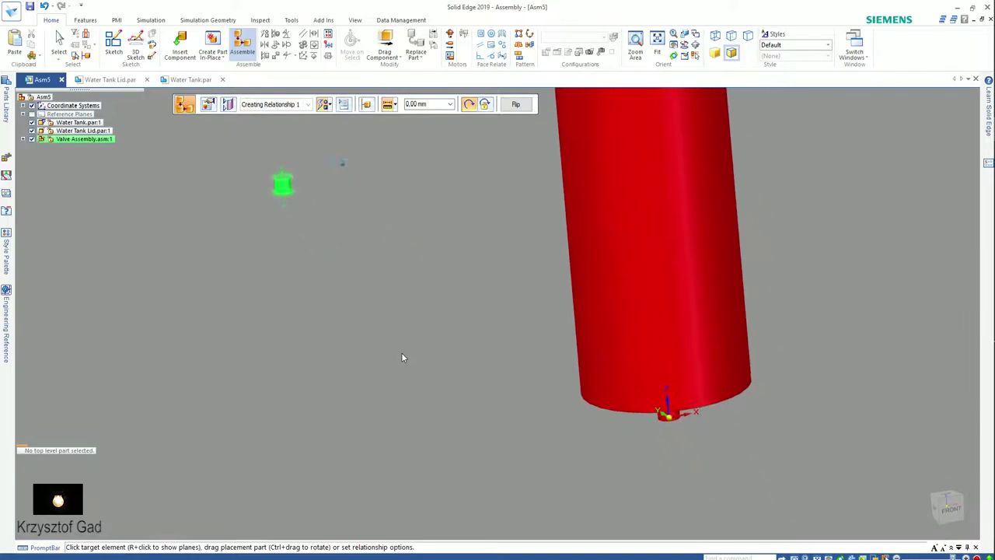
{"action": "left_click", "coordinate": [614, 269]}
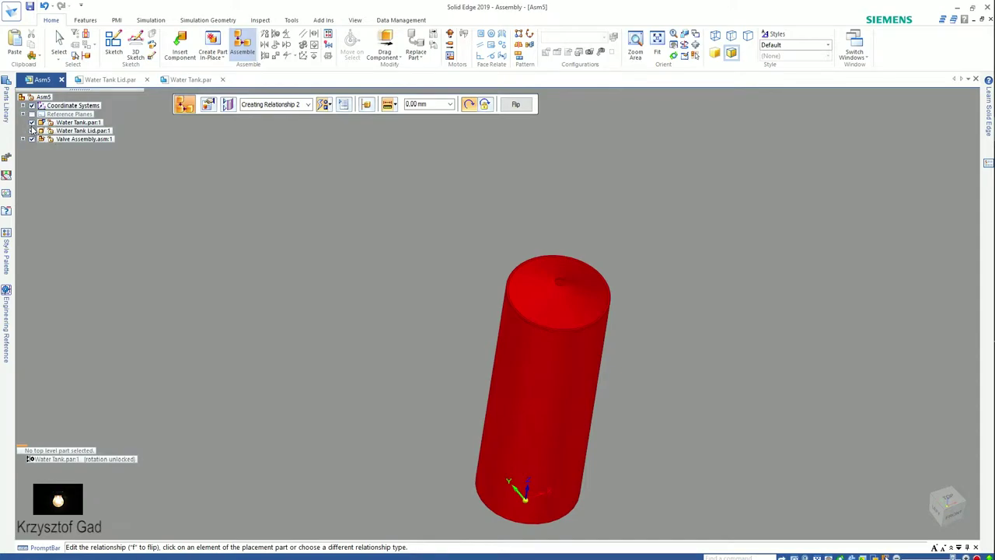
Mate the valve's ring face into the tank's end hole and finish placing the valve assembly
{"action": "left_click", "coordinate": [32, 122]}
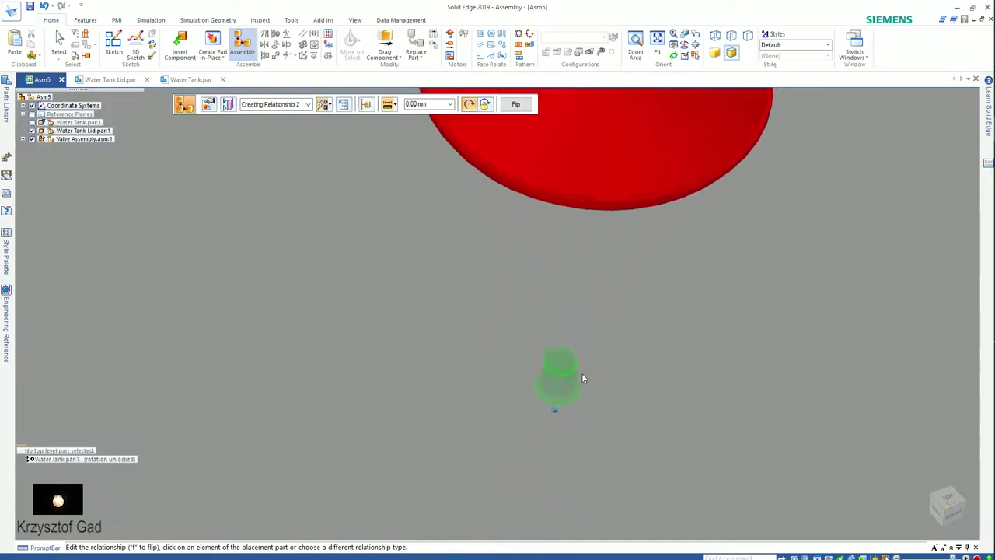
{"action": "left_click", "coordinate": [537, 327]}
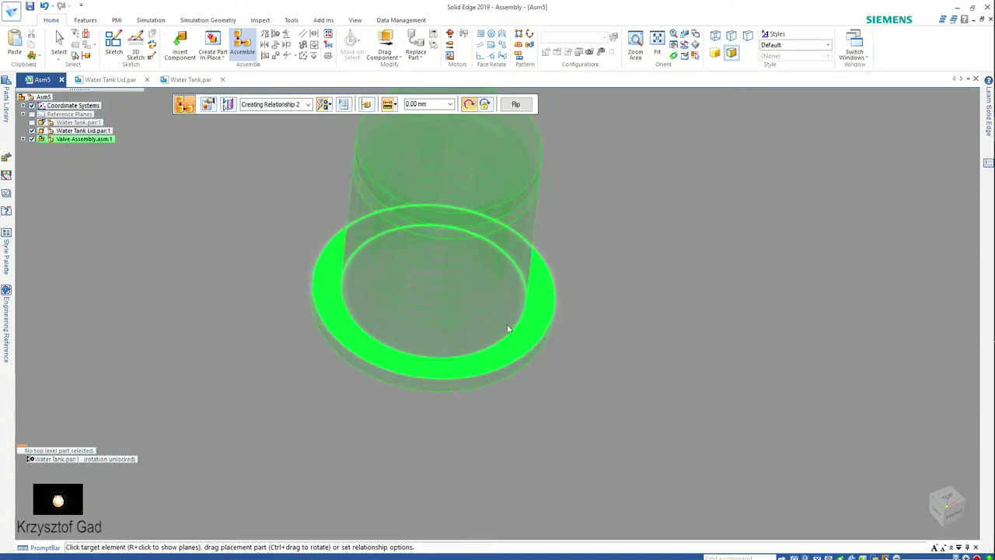
{"action": "left_click", "coordinate": [32, 123]}
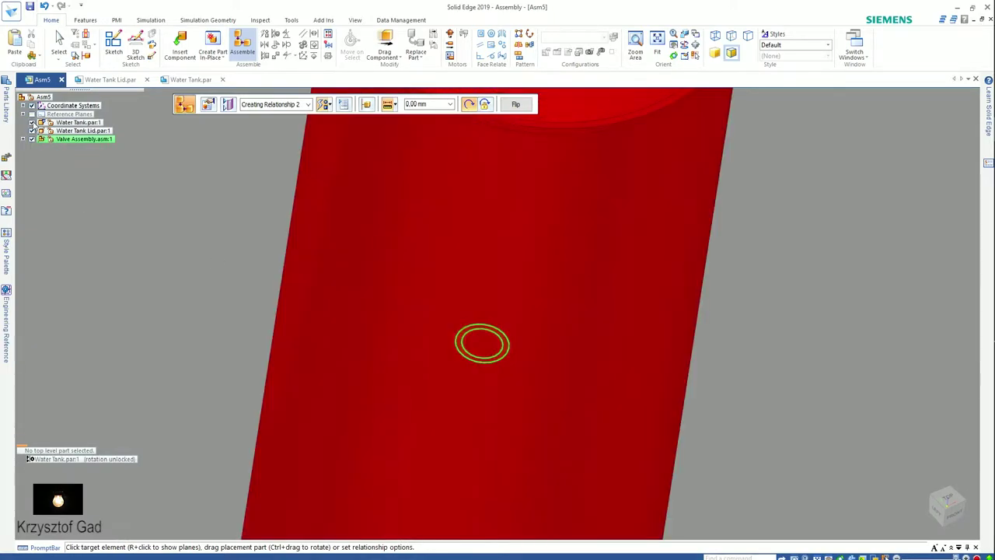
{"action": "scroll", "coordinate": [568, 286], "scroll_direction": "up", "scroll_amount": 3}
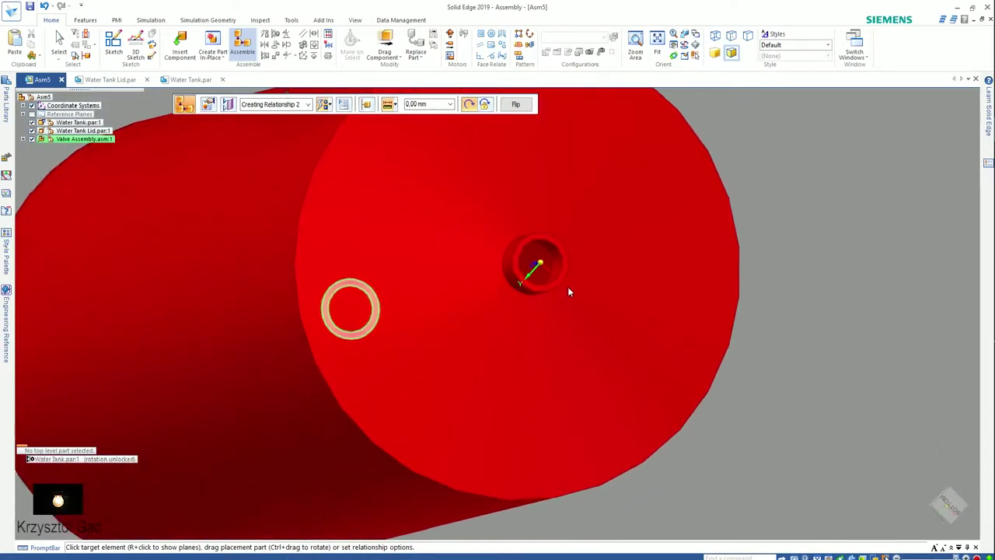
{"action": "scroll", "coordinate": [566, 264], "scroll_direction": "up", "scroll_amount": 2}
{"action": "left_click", "coordinate": [565, 256]}
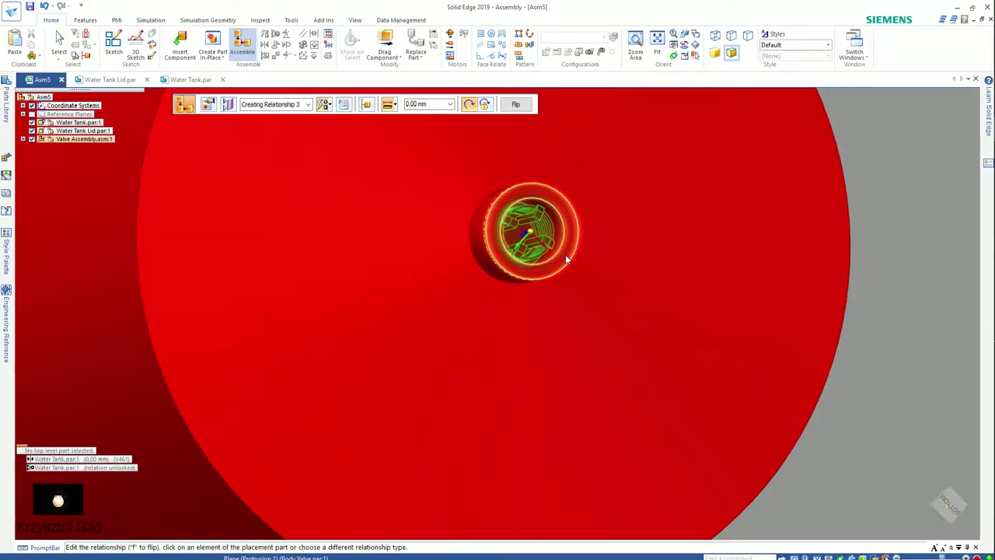
{"action": "right_click", "coordinate": [909, 220]}
{"action": "right_click", "coordinate": [910, 221]}
{"action": "mouse_move", "coordinate": [908, 225]}
{"action": "middle_mouse_down"}
{"action": "mouse_move", "coordinate": [201, 120]}
{"action": "mouse_move", "coordinate": [67, 130]}
{"action": "mouse_move", "coordinate": [203, 237]}
{"action": "middle_mouse_up"}
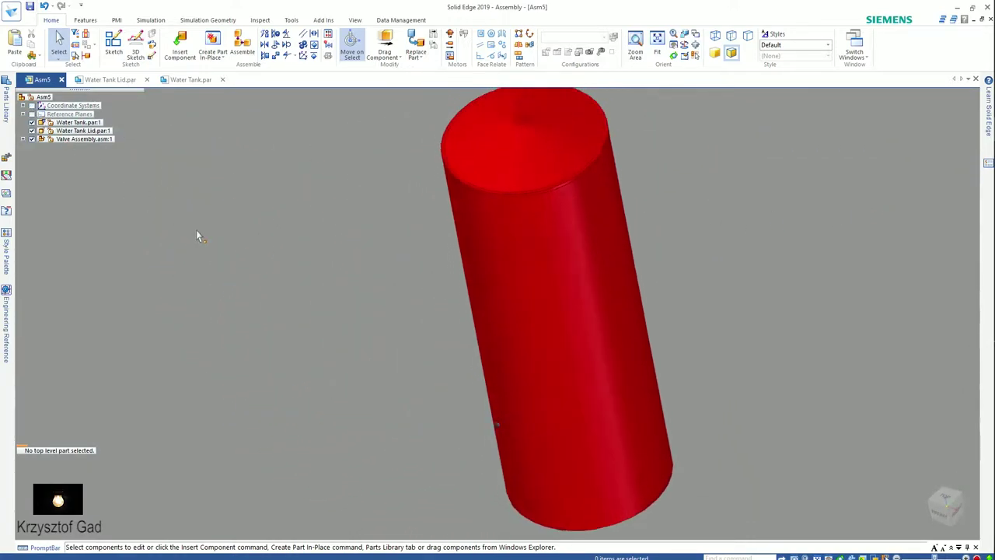
{"action": "key", "text": "ctrl+i"}
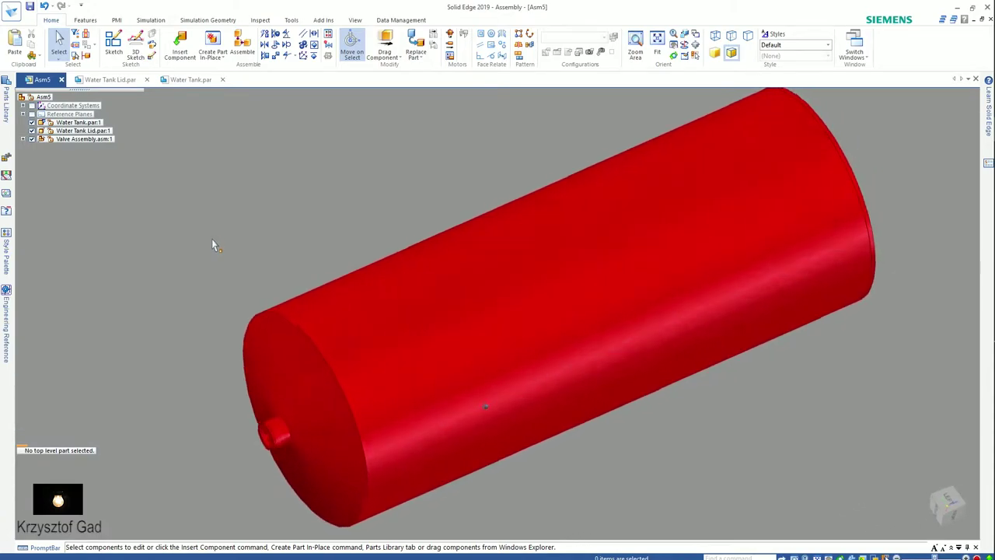